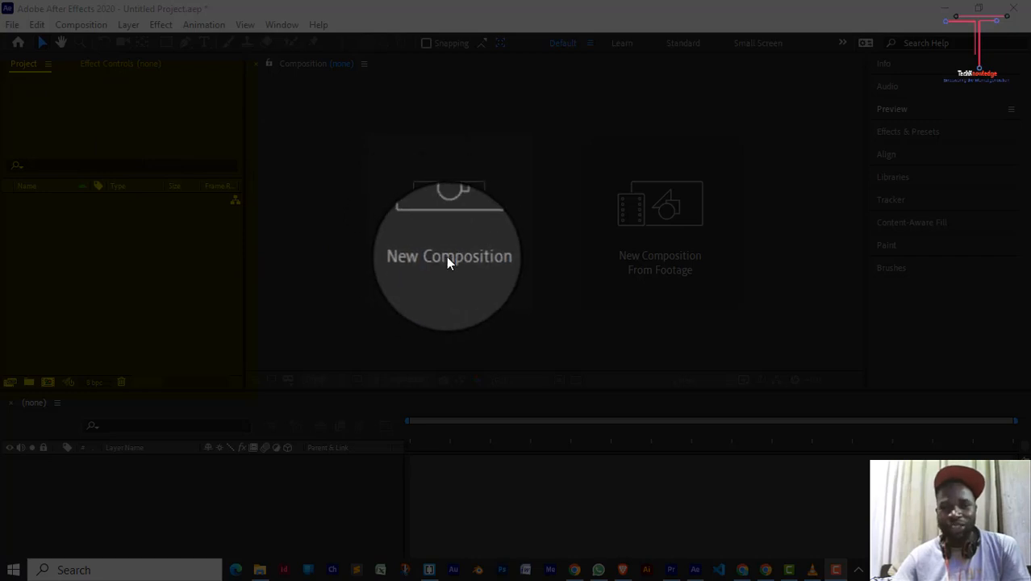
- Create a 1920 x 1080 composition named 2nd Project with a near-white background color
{"action": "left_click", "coordinate": [447, 235]}
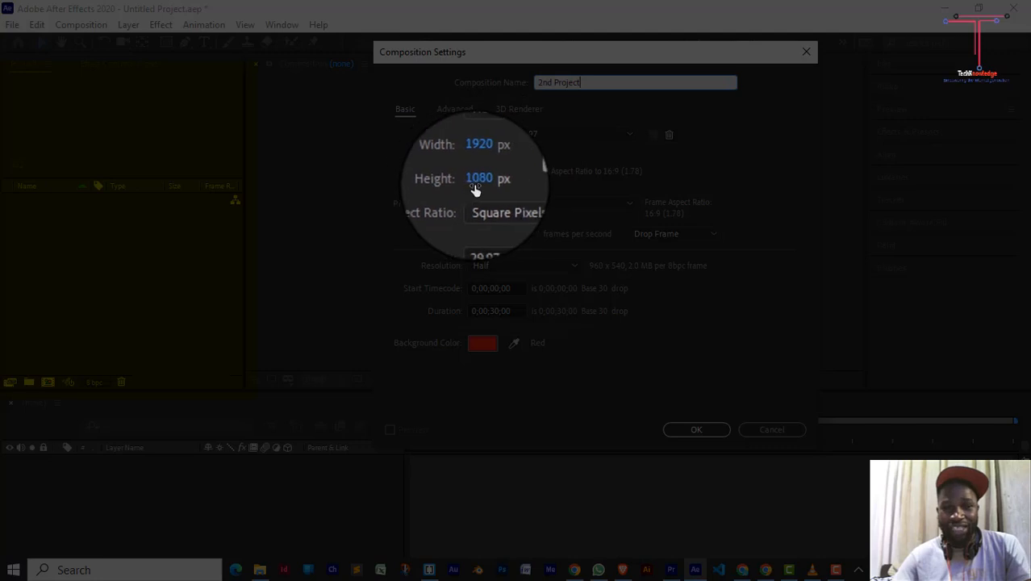
{"action": "left_click", "coordinate": [483, 345]}
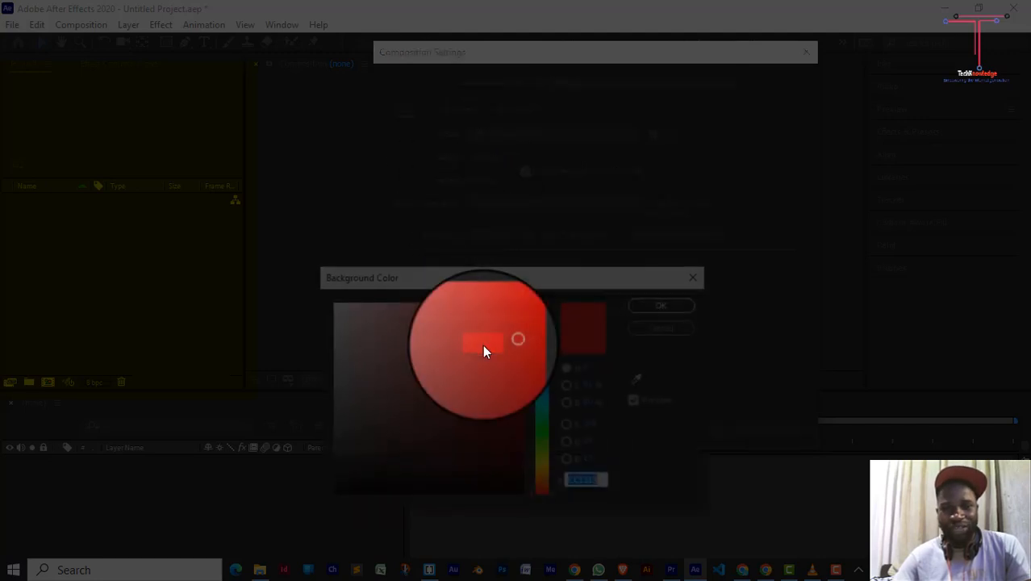
{"action": "left_click", "coordinate": [337, 305]}
{"action": "left_click", "coordinate": [663, 305]}
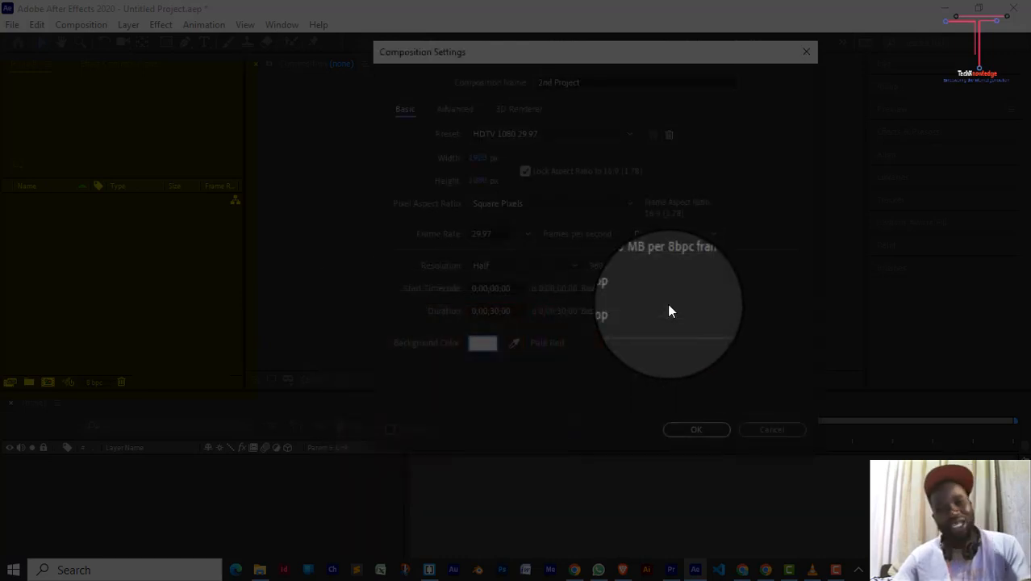
{"action": "left_click", "coordinate": [702, 433]}
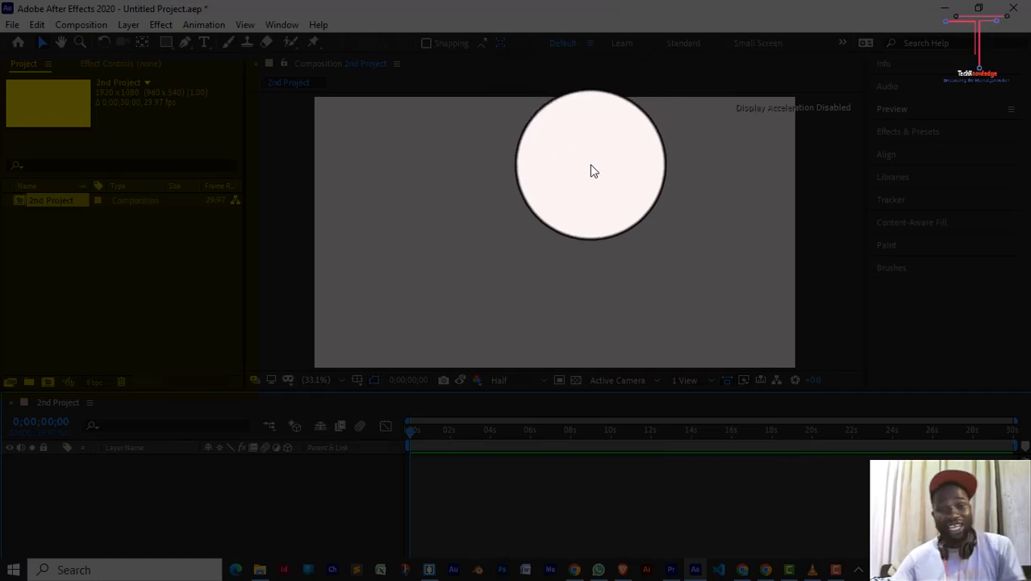
- Try changing the 2nd Project composition's background color to red in its settings
{"action": "left_click", "coordinate": [81, 24]}
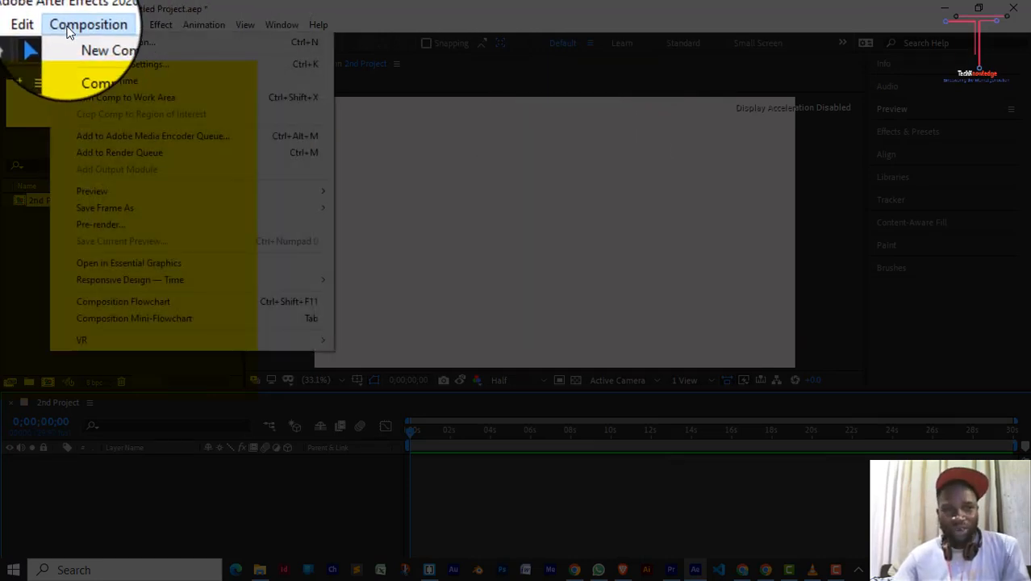
{"action": "left_click", "coordinate": [121, 66]}
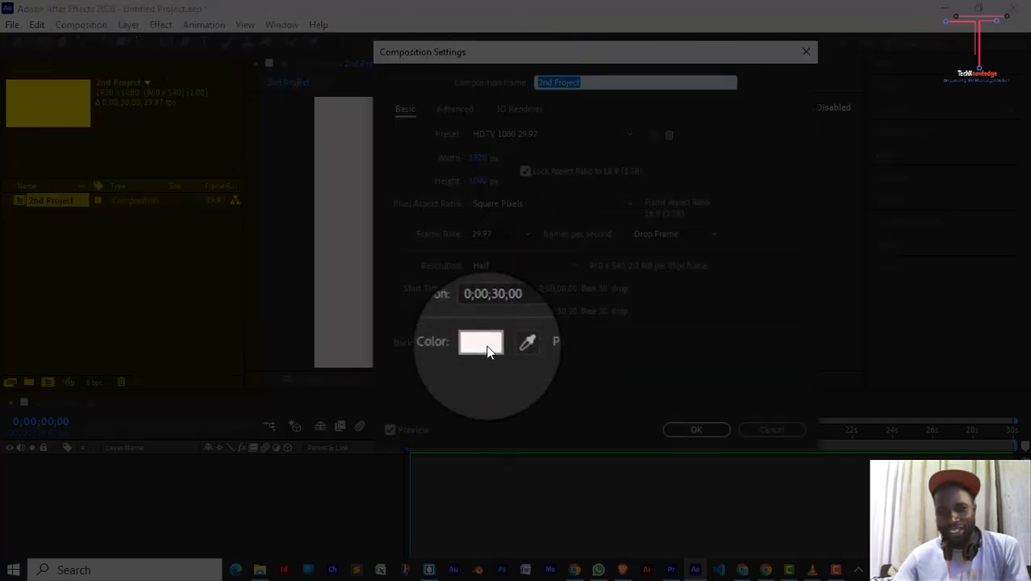
{"action": "left_click", "coordinate": [482, 343]}
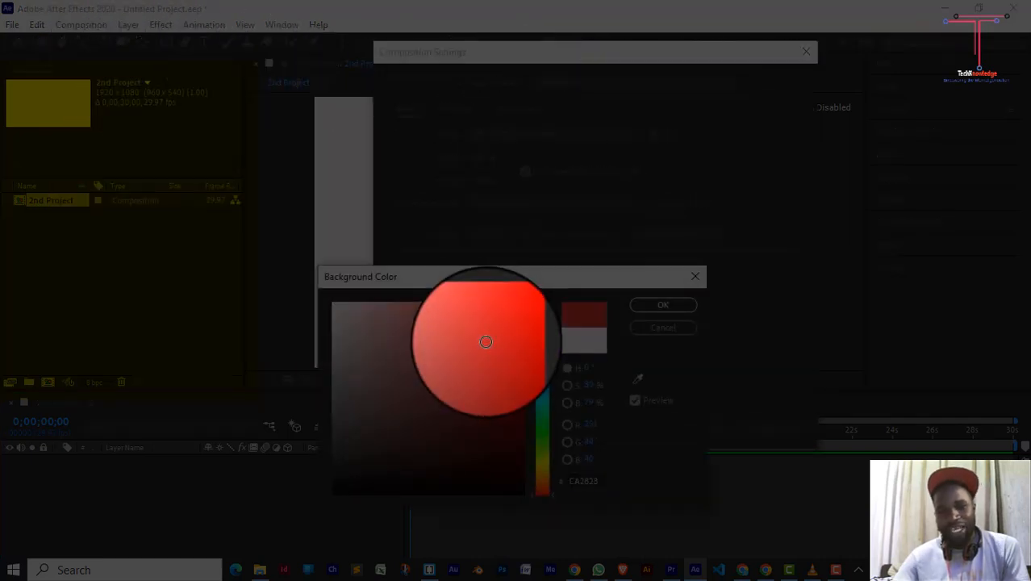
{"action": "left_click", "coordinate": [637, 308]}
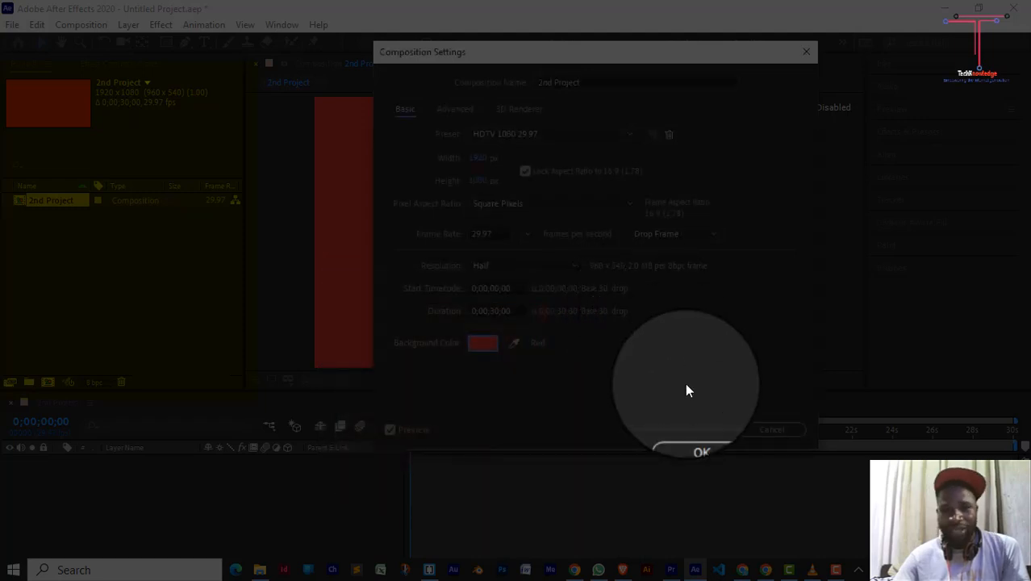
{"action": "left_click", "coordinate": [694, 428]}
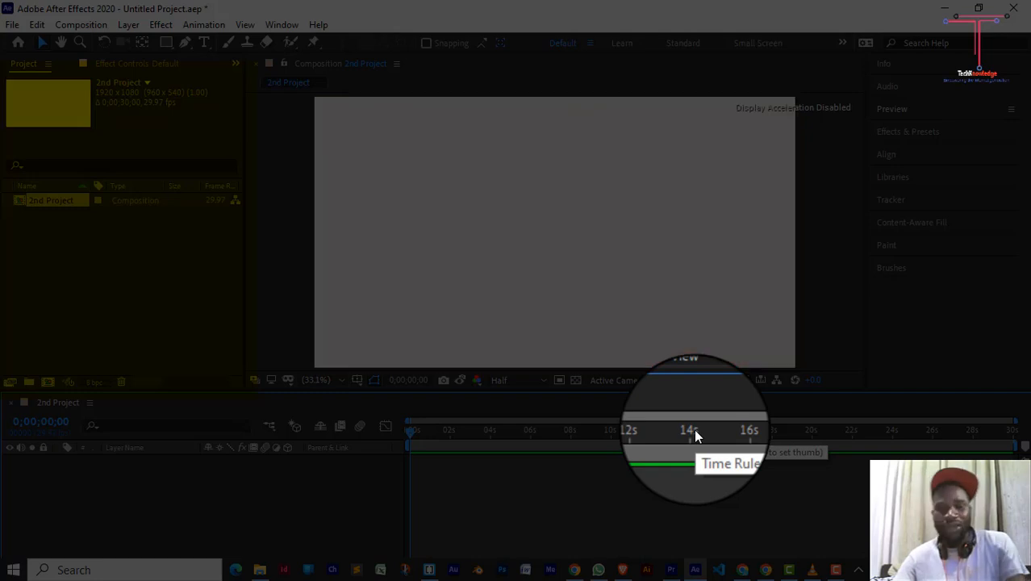
{"action": "mouse_move", "coordinate": [530, 205]}
{"action": "left_mouse_down"}
{"action": "mouse_move", "coordinate": [534, 198]}
{"action": "mouse_move", "coordinate": [525, 205]}
{"action": "left_mouse_up"}
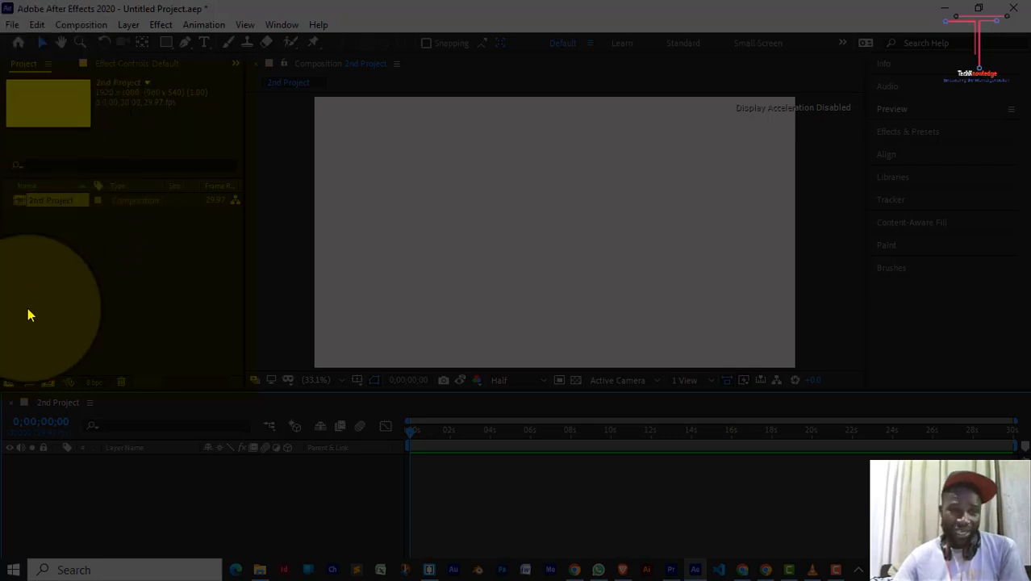
{"action": "left_click", "coordinate": [64, 244]}
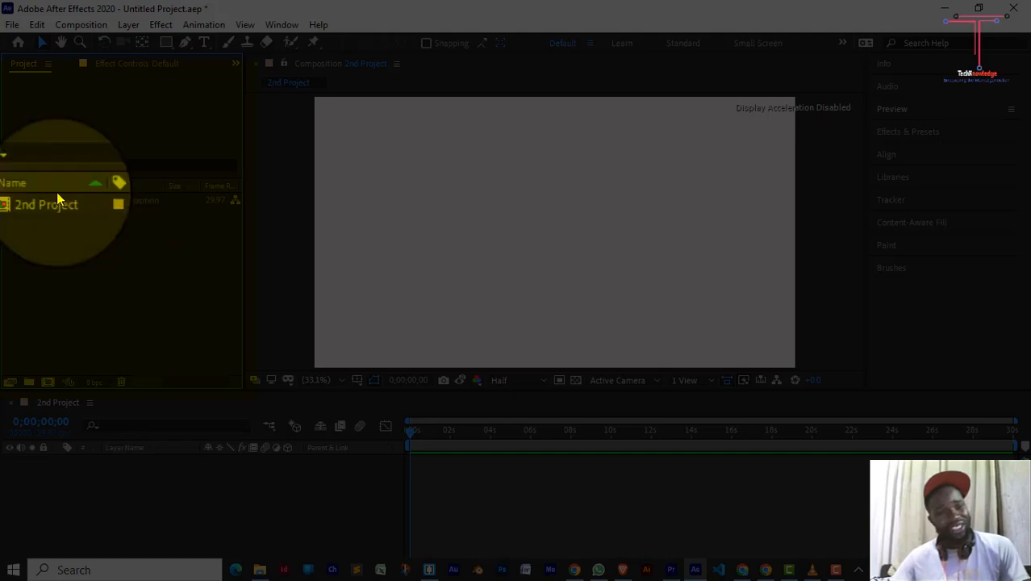
{"action": "right_click", "coordinate": [78, 234]}
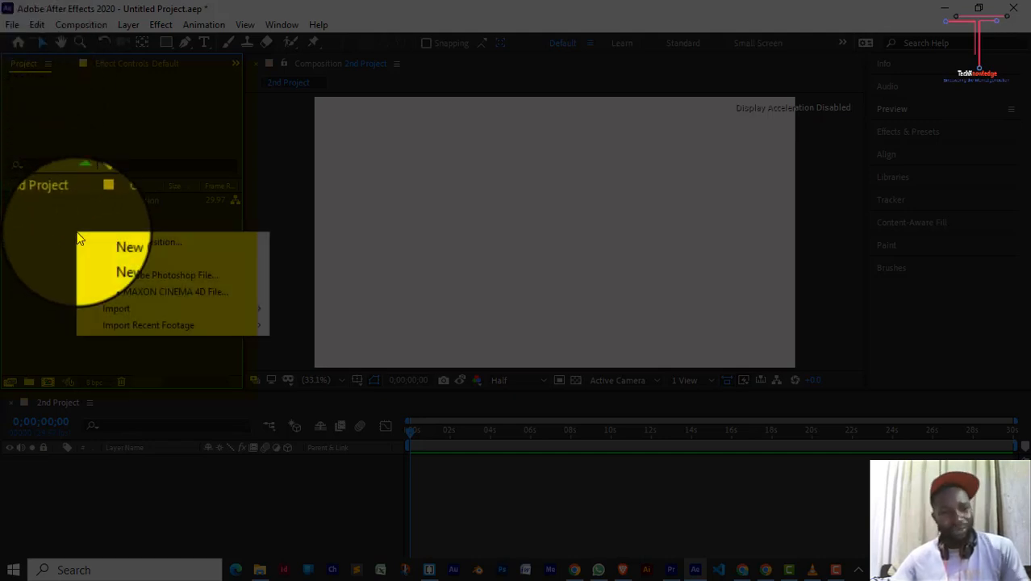
{"action": "mouse_move", "coordinate": [134, 307]}
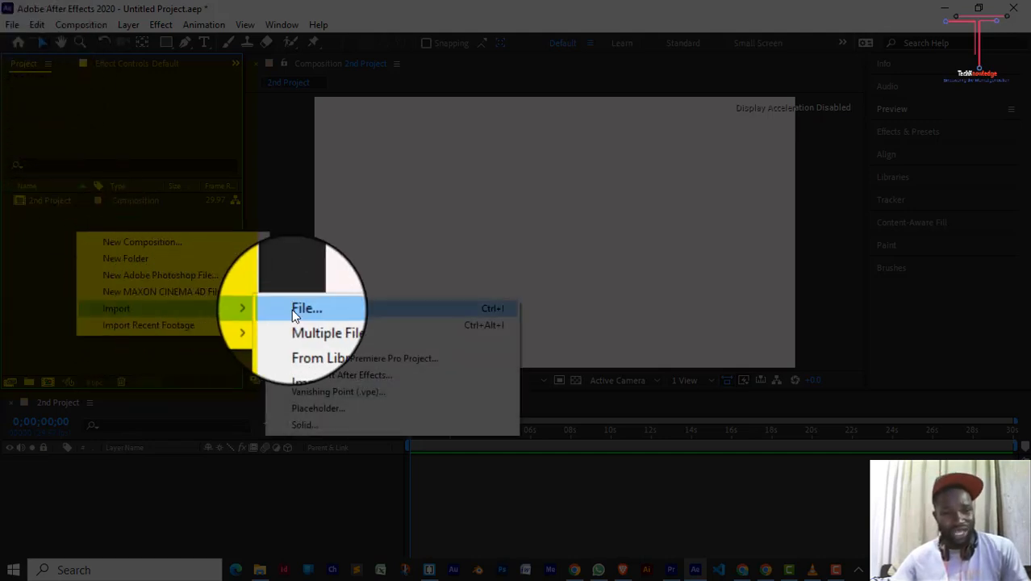
{"action": "left_click", "coordinate": [36, 260]}
- Import a set of IMG_20230225 photos from the Tour folder in Pictures as footage
{"action": "right_click", "coordinate": [112, 242]}
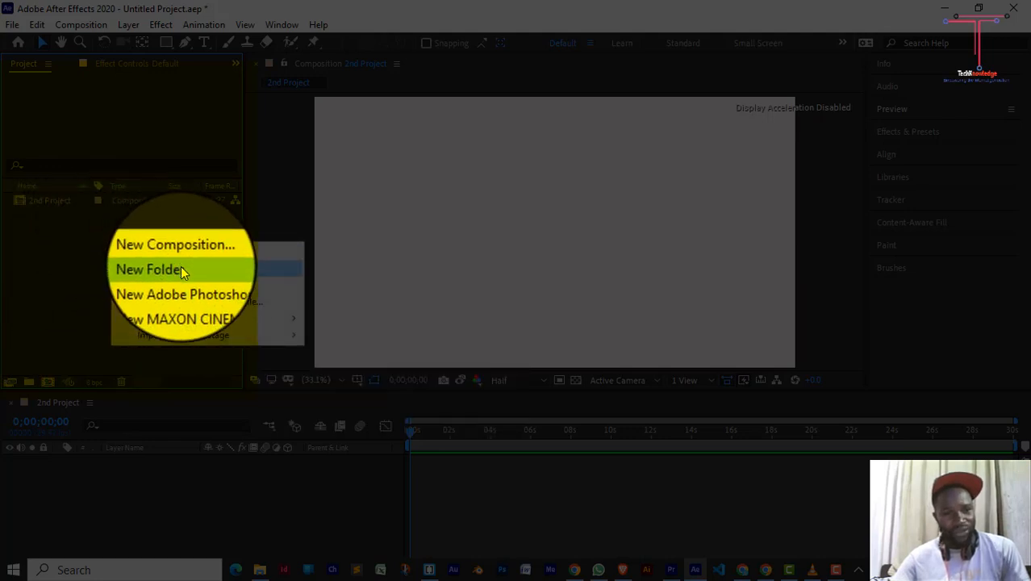
{"action": "mouse_move", "coordinate": [176, 322]}
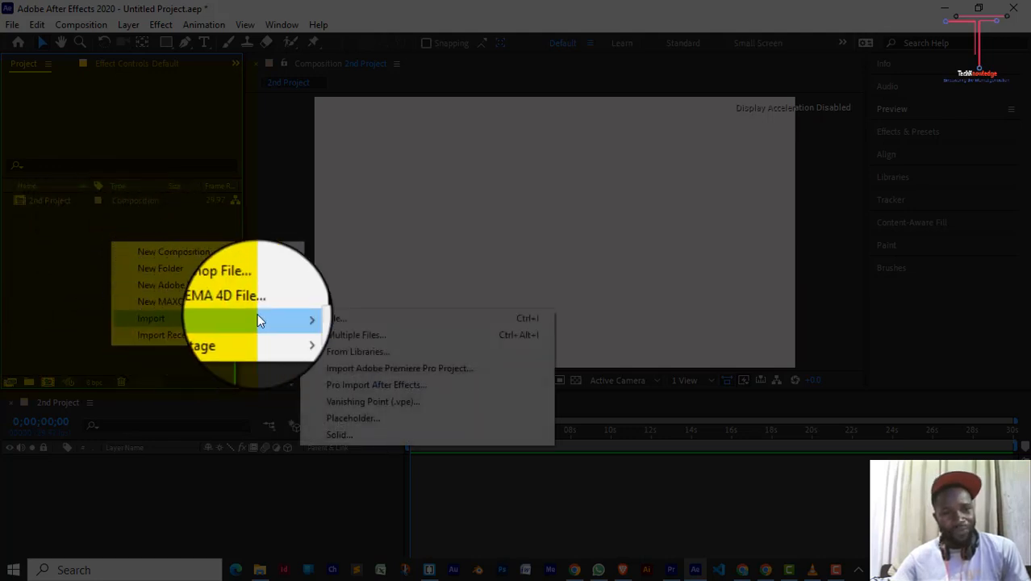
{"action": "left_click", "coordinate": [322, 319]}
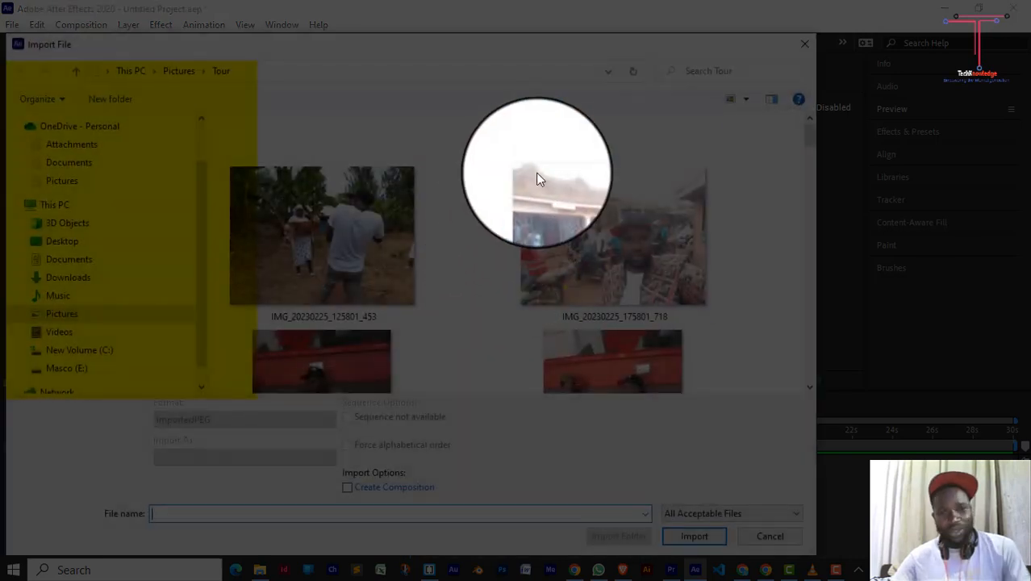
{"action": "left_click_drag", "start_coordinate": [814, 132], "coordinate": [307, 321]}
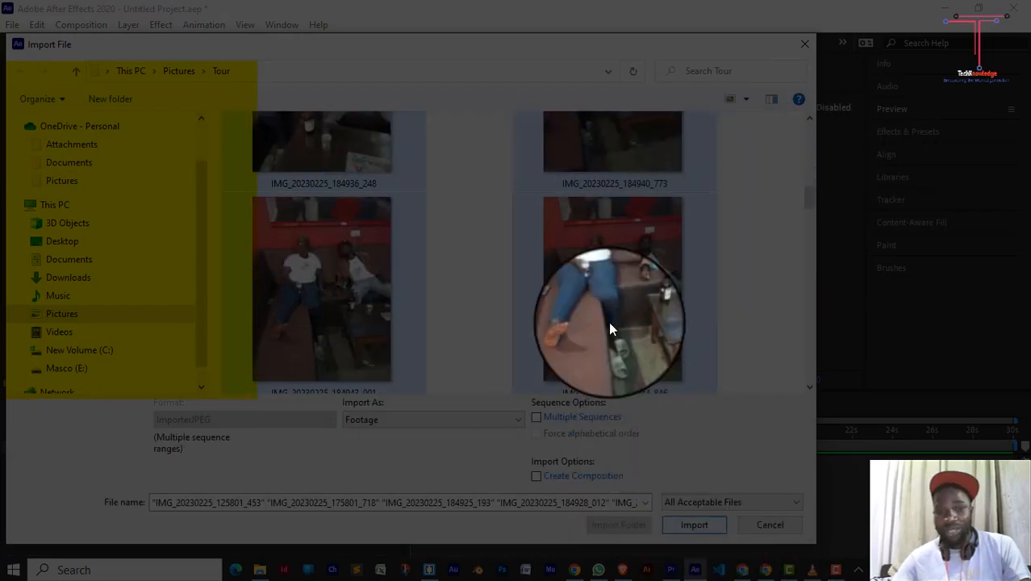
{"action": "left_click", "coordinate": [682, 524]}
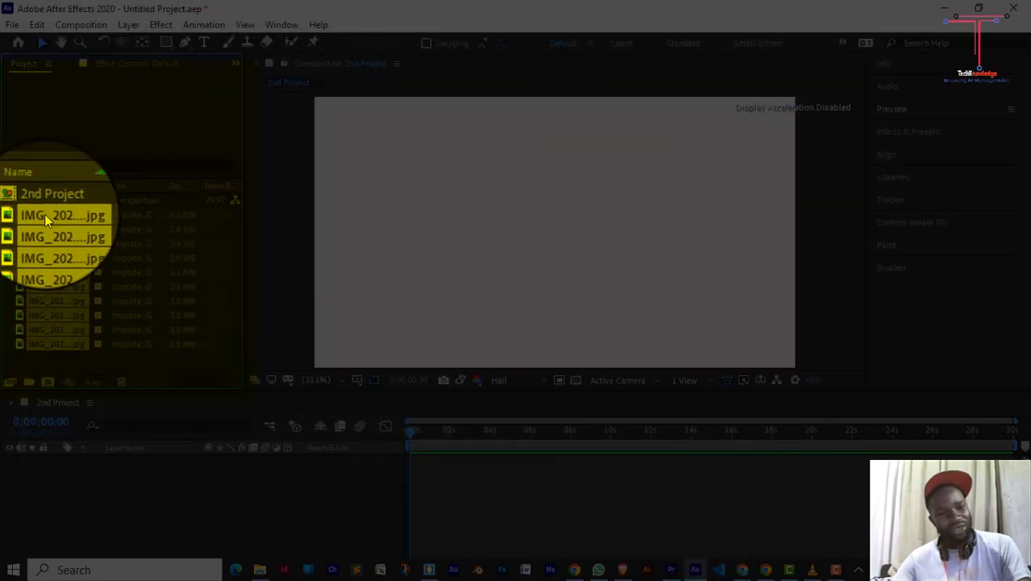
{"action": "left_click", "coordinate": [65, 353]}
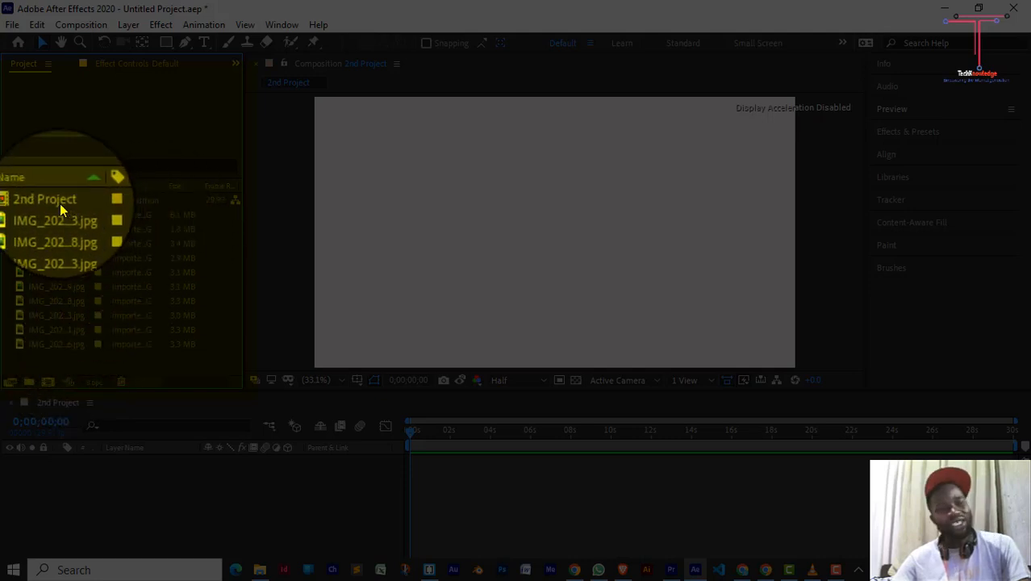
- Preview the imported photos one after another in the project's item list
{"action": "left_click", "coordinate": [58, 214]}
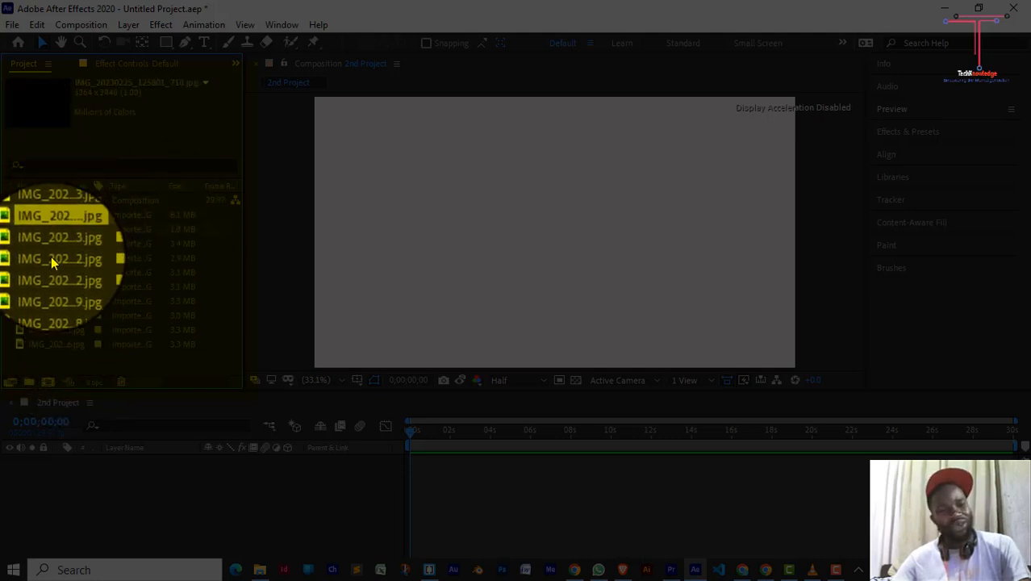
{"action": "left_click", "coordinate": [51, 271]}
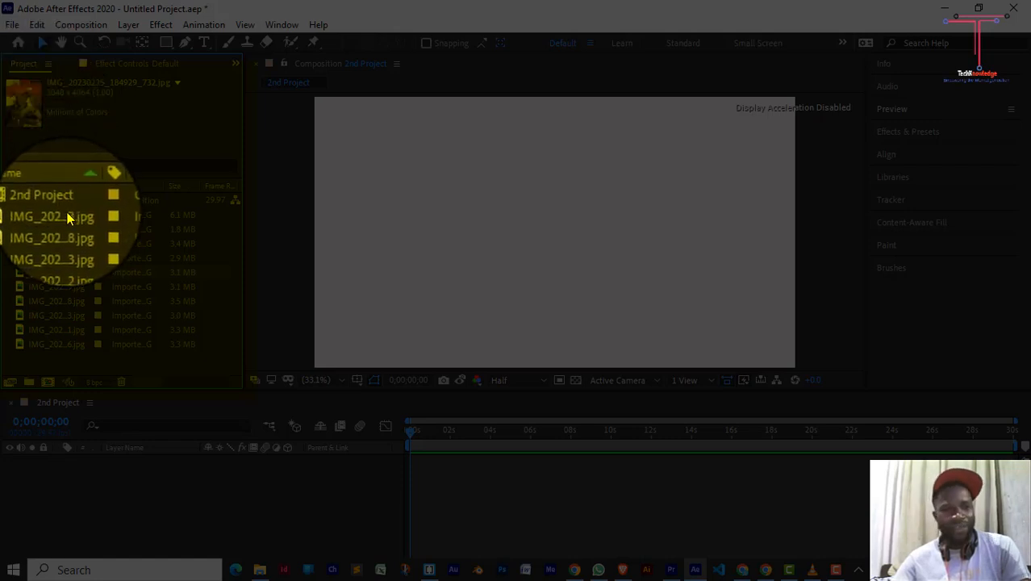
{"action": "left_click", "coordinate": [62, 216]}
{"action": "left_click", "coordinate": [56, 231]}
{"action": "left_click", "coordinate": [56, 244]}
{"action": "left_click", "coordinate": [56, 256]}
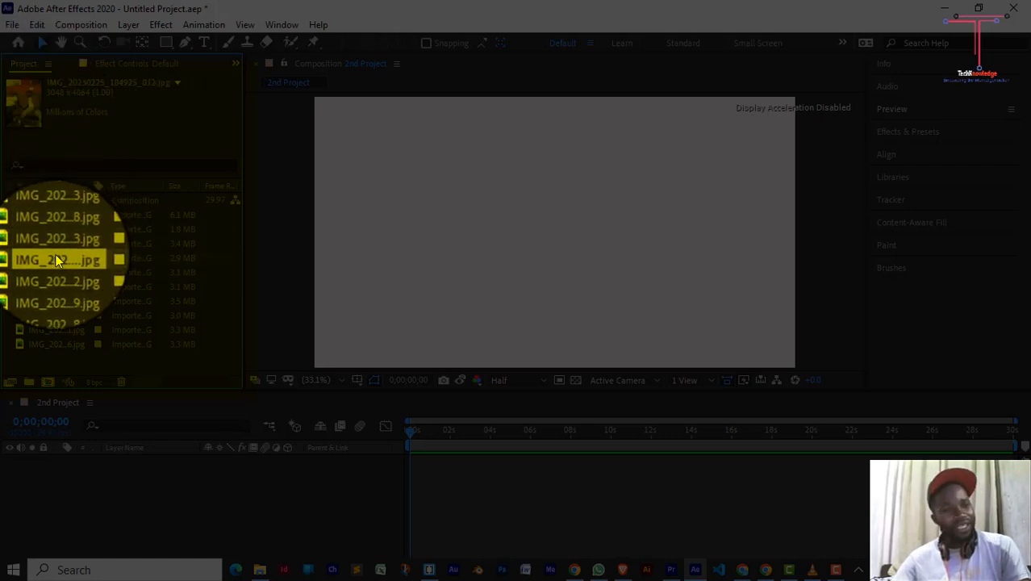
{"action": "left_click", "coordinate": [56, 273]}
{"action": "left_click", "coordinate": [56, 287]}
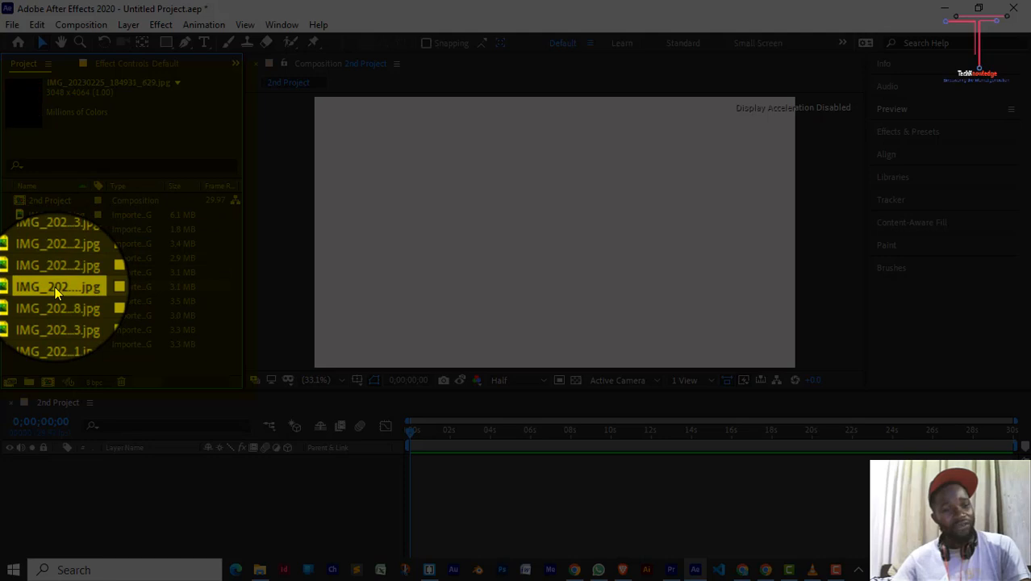
- Import the video file Another from the Videos folder as footage
{"action": "right_click", "coordinate": [56, 362]}
{"action": "mouse_move", "coordinate": [104, 430]}
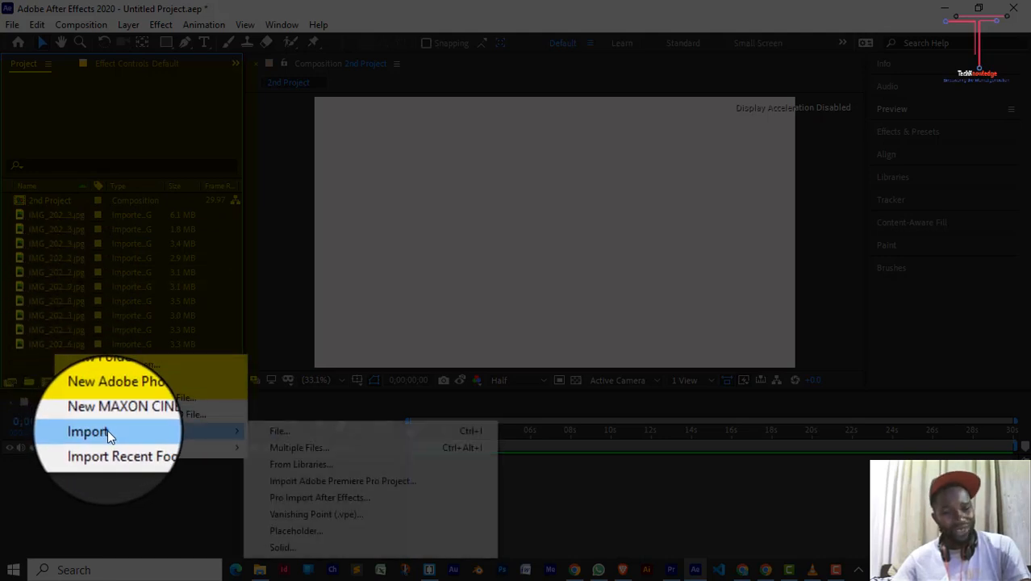
{"action": "left_click", "coordinate": [273, 436]}
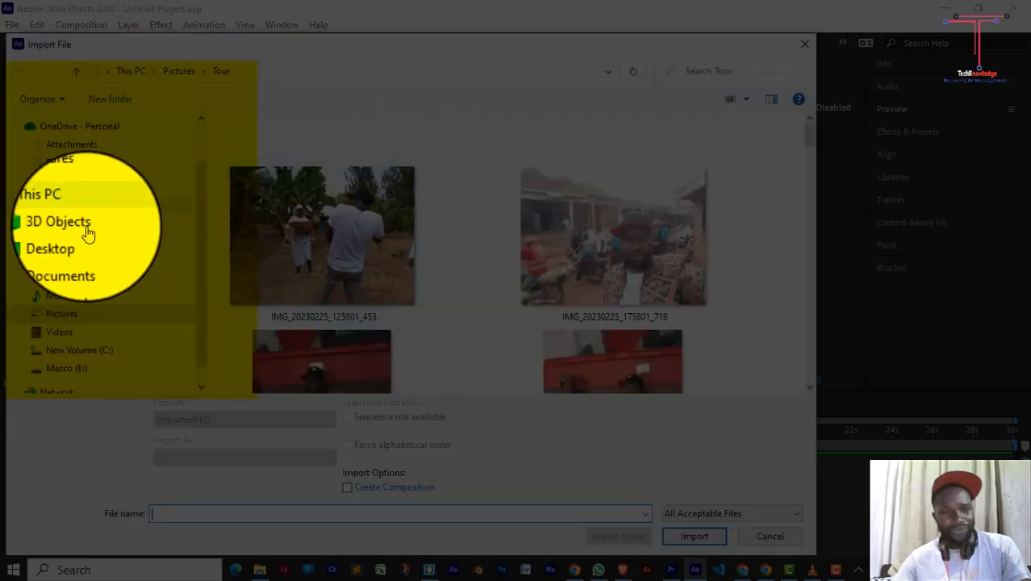
{"action": "left_click", "coordinate": [58, 332]}
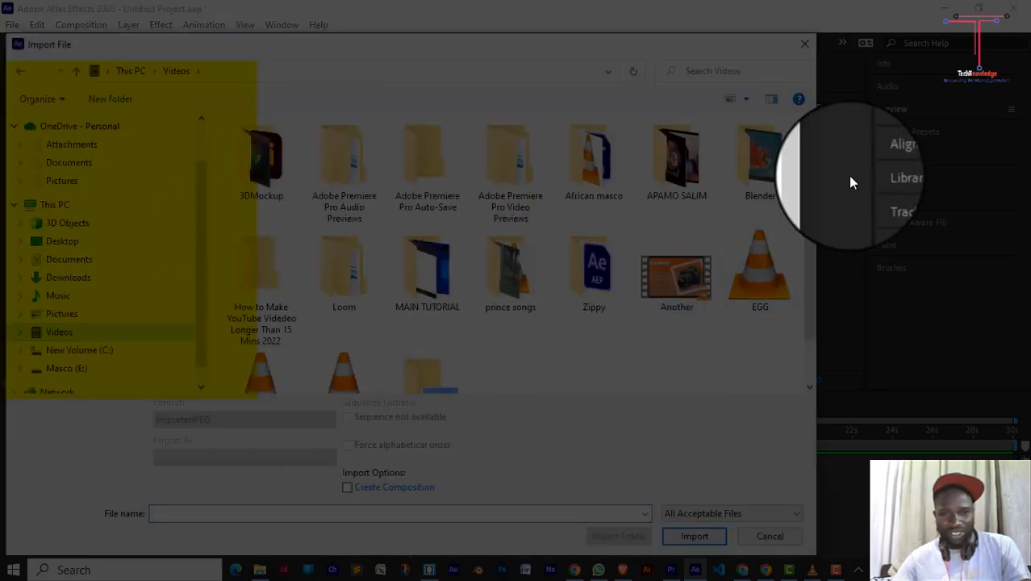
{"action": "left_click", "coordinate": [671, 292]}
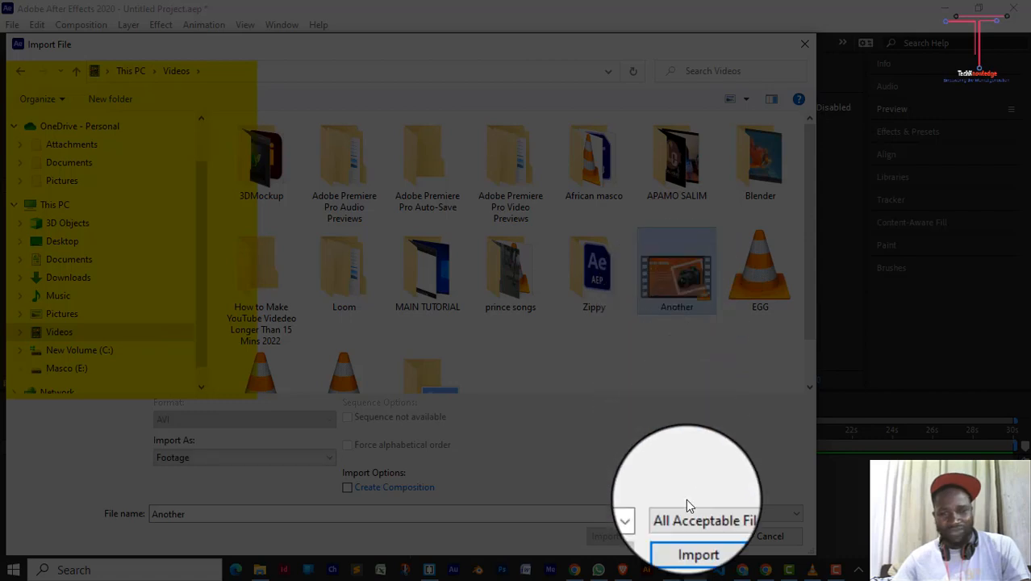
{"action": "left_click", "coordinate": [693, 538]}
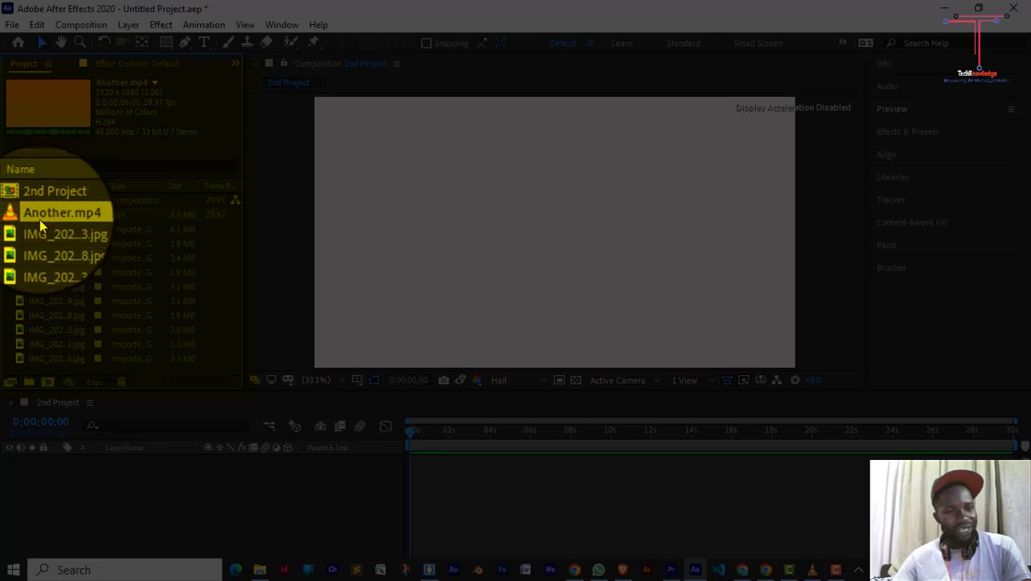
- Create a new project folder named IMG
{"action": "left_click", "coordinate": [46, 231]}
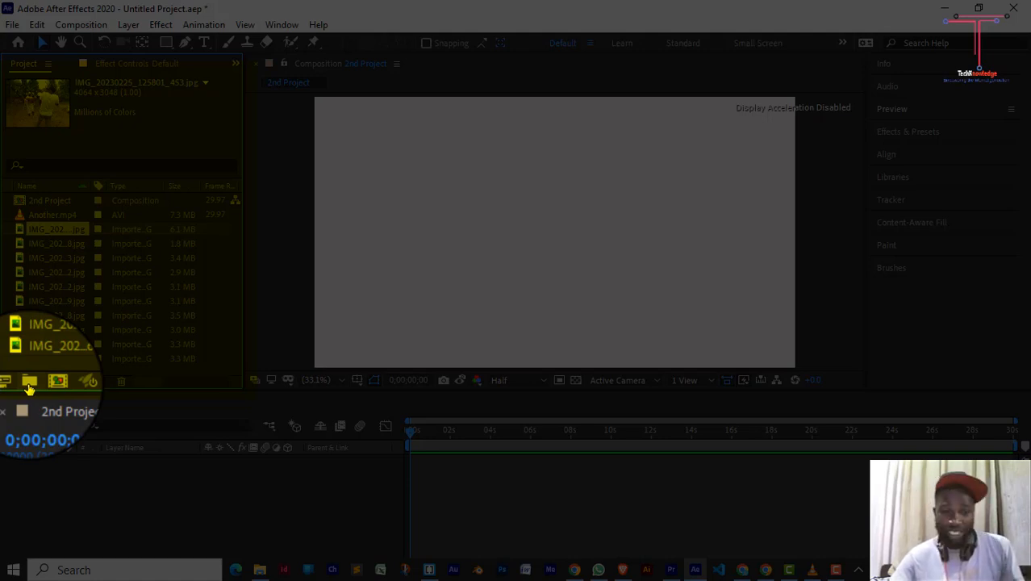
{"action": "left_click", "coordinate": [29, 386]}
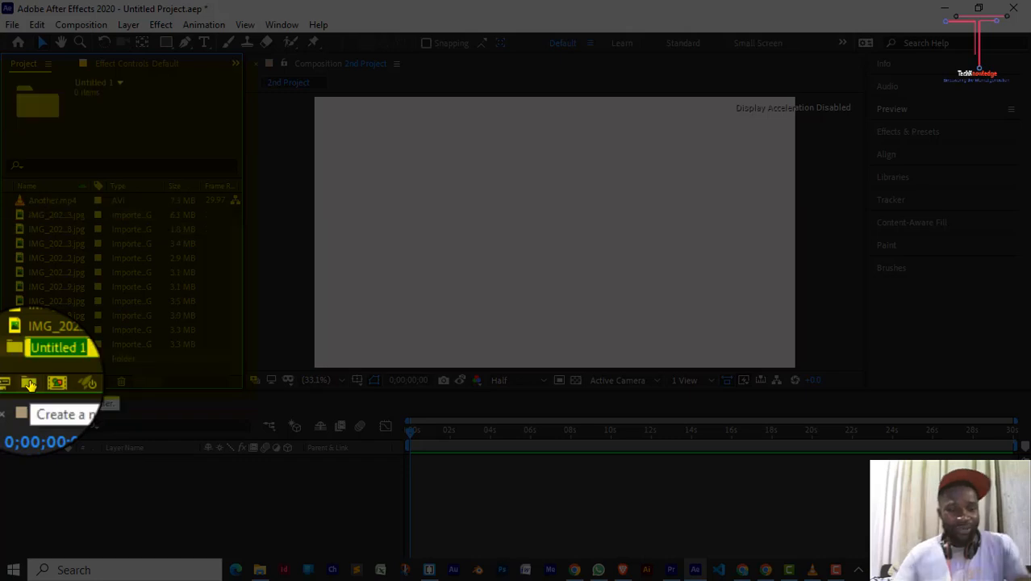
{"action": "type", "text": "IMG"}
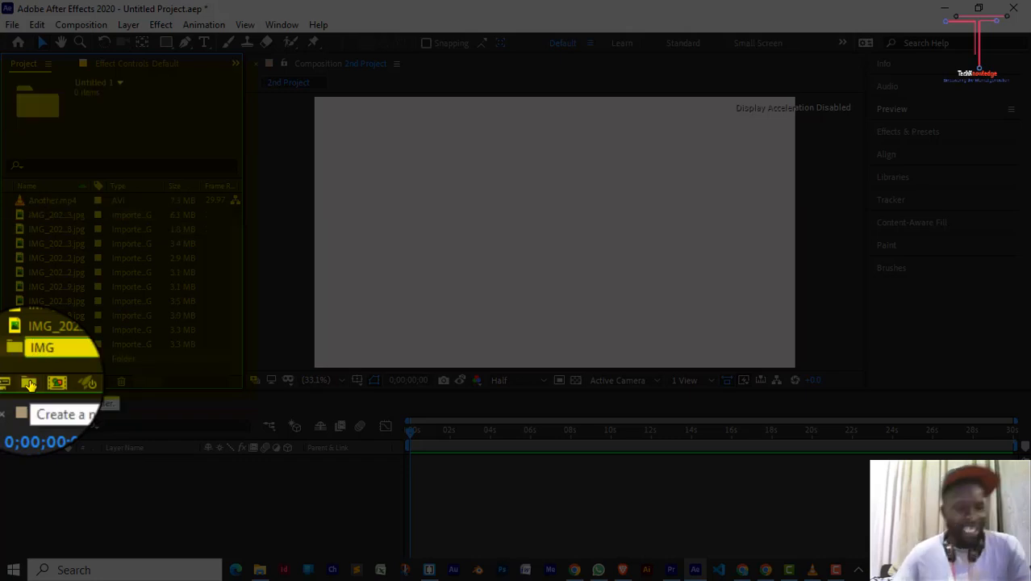
{"action": "key", "text": "Return"}
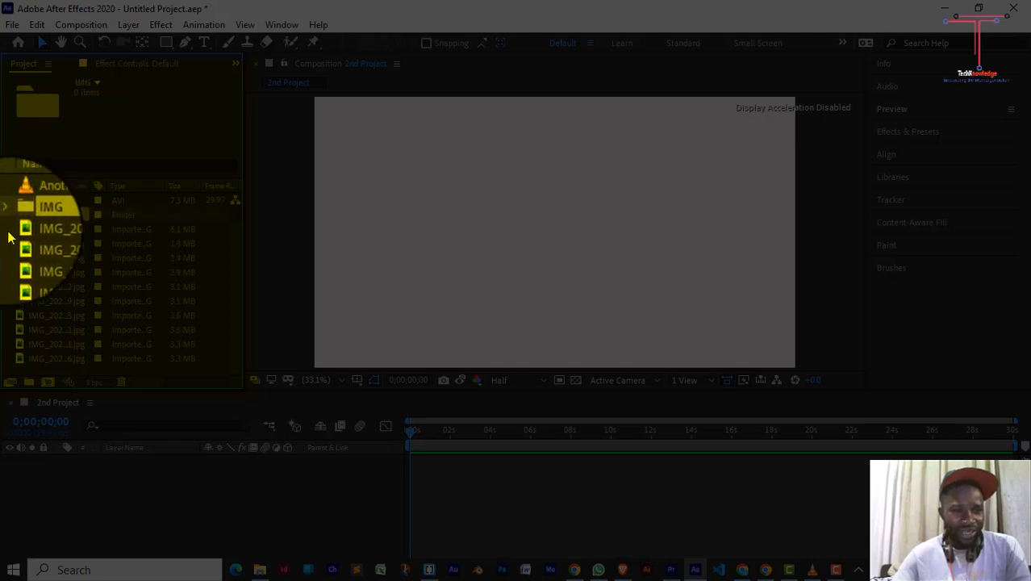
- Move all the imported JPG photos into the IMG folder and collapse it
{"action": "left_click_drag", "start_coordinate": [8, 230], "coordinate": [32, 361]}
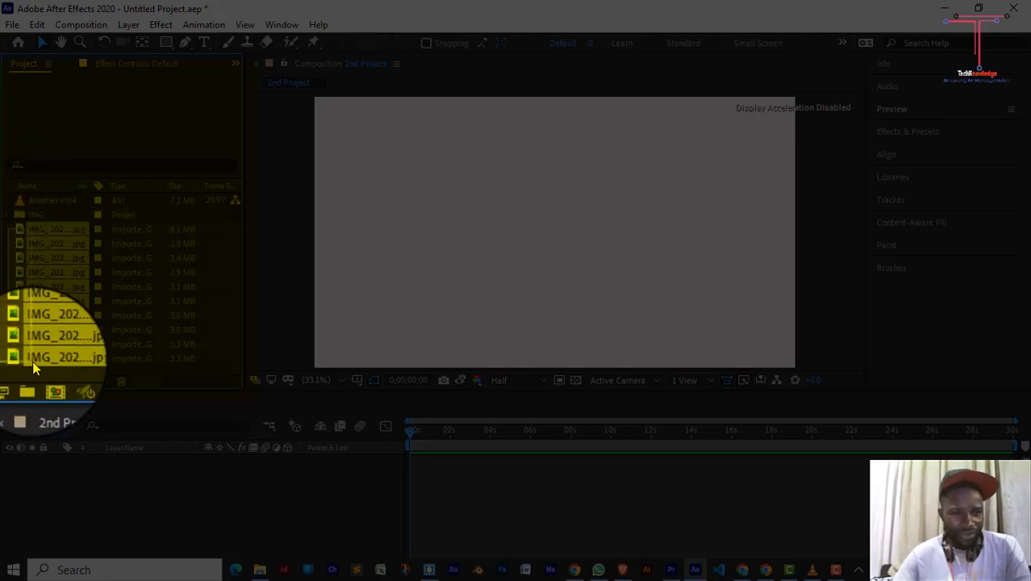
{"action": "left_click_drag", "start_coordinate": [40, 244], "coordinate": [34, 216]}
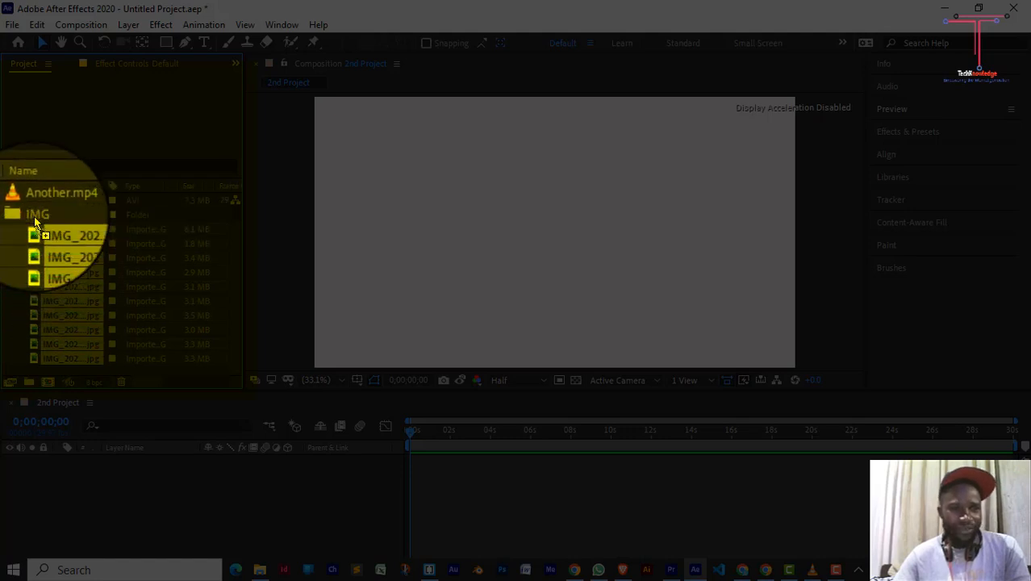
{"action": "left_click", "coordinate": [5, 218]}
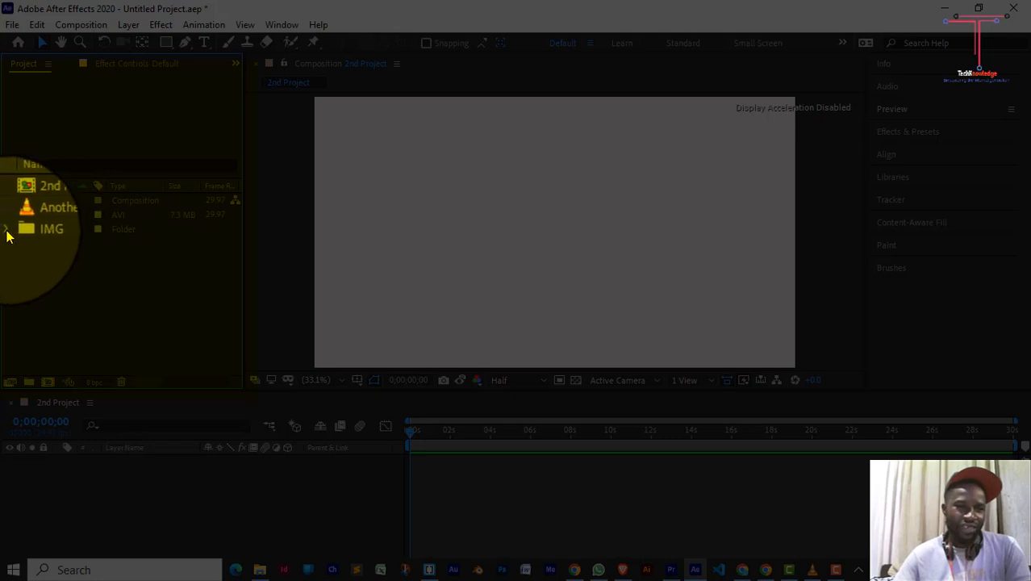
- Expand the IMG folder to check the photos inside it, and collapse it again
{"action": "left_click", "coordinate": [6, 230]}
{"action": "scroll", "coordinate": [6, 230], "scroll_direction": "down", "scroll_amount": 1}
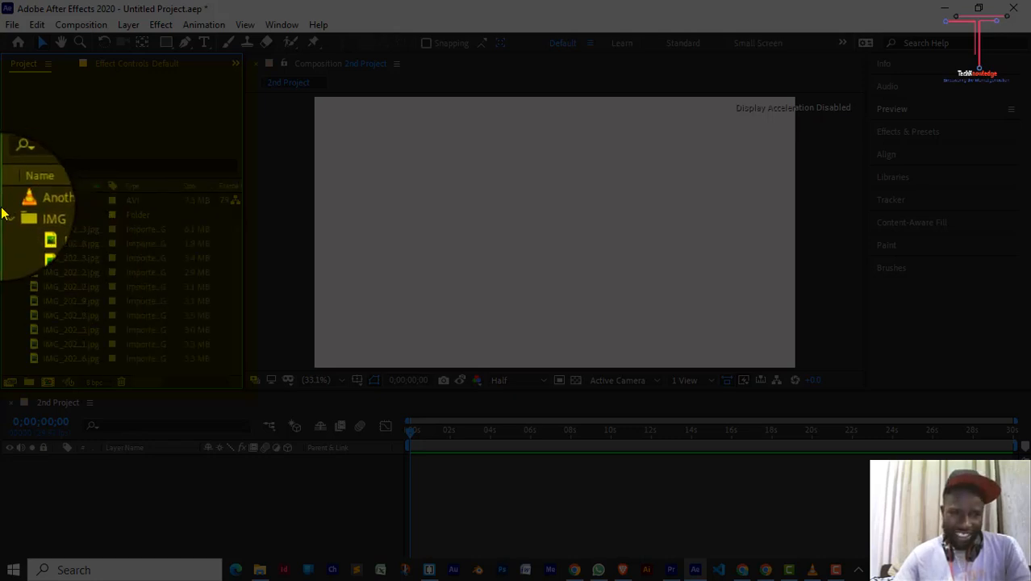
{"action": "left_click", "coordinate": [7, 218]}
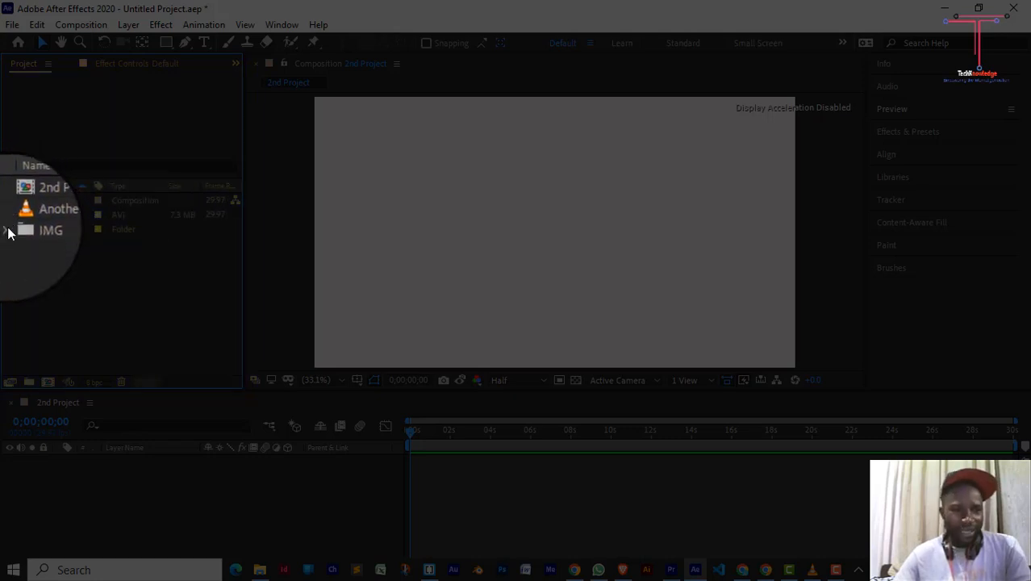
{"action": "left_click", "coordinate": [8, 233]}
{"action": "left_click", "coordinate": [8, 220]}
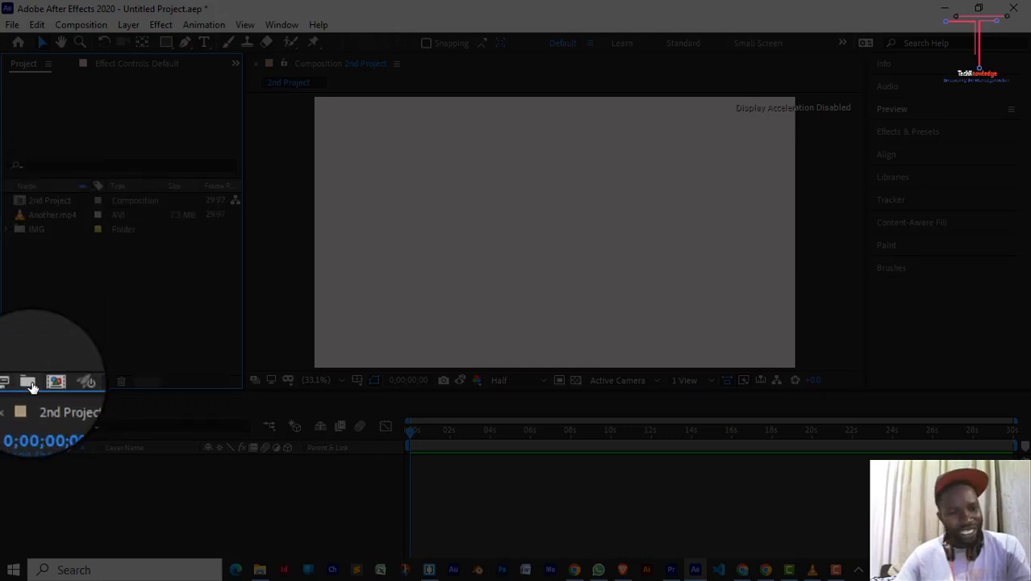
- Create a new project folder named Videos and move Another.mp4 into it
{"action": "left_click", "coordinate": [30, 385]}
{"action": "type", "text": "V"}
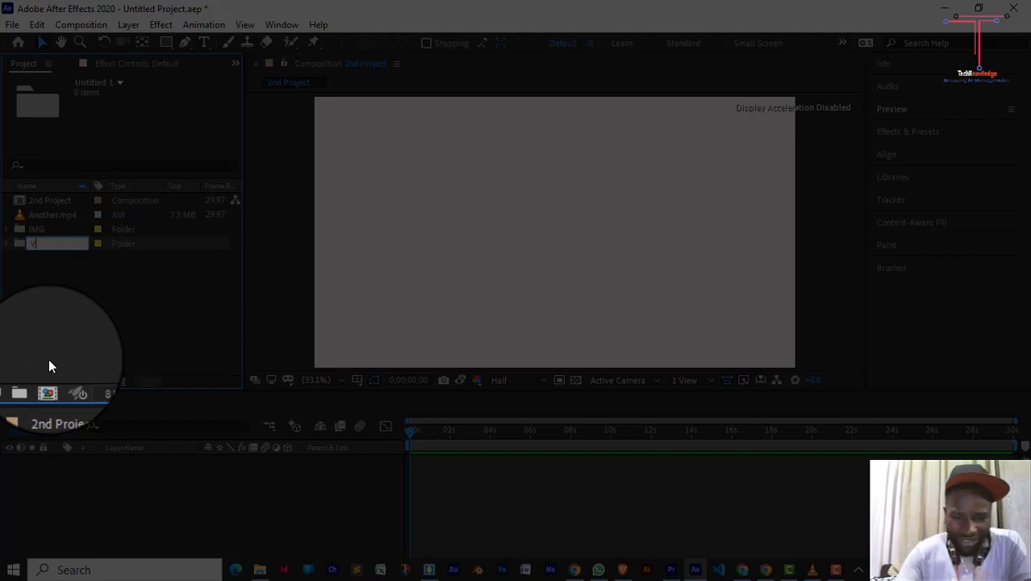
{"action": "type", "text": "ideos"}
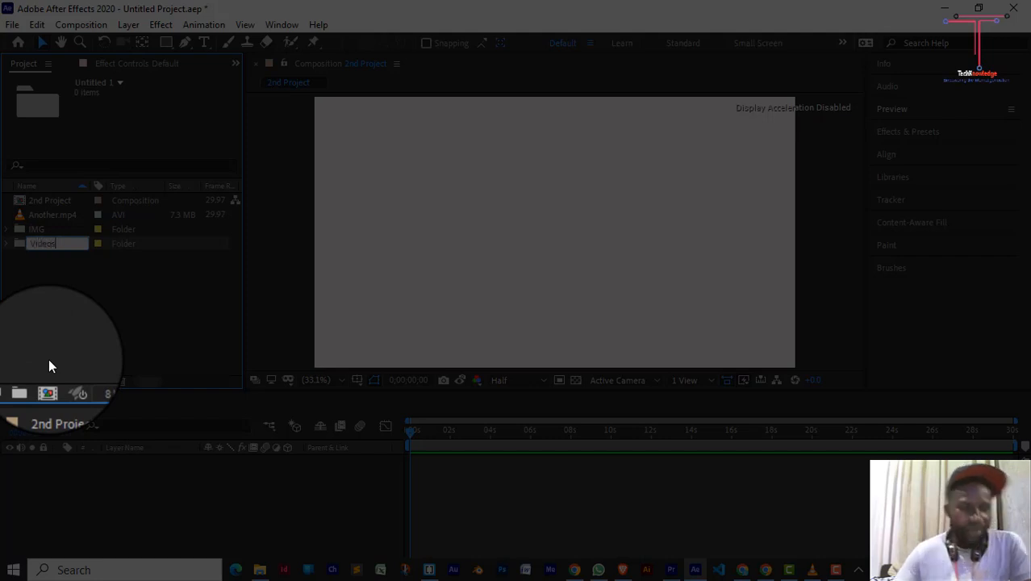
{"action": "left_click", "coordinate": [58, 327]}
{"action": "left_click_drag", "start_coordinate": [38, 215], "coordinate": [38, 242]}
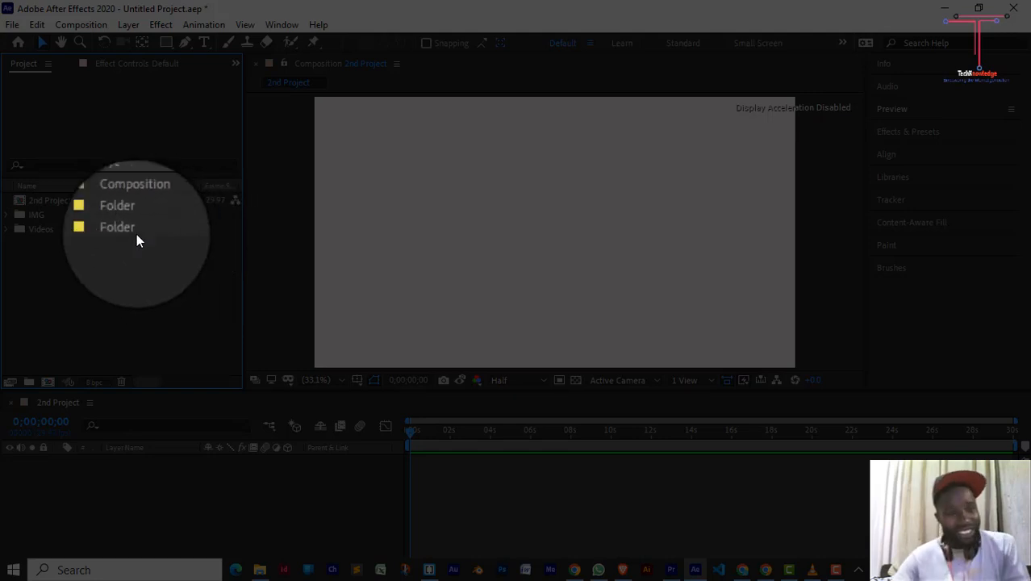
- Expand and collapse the IMG and Videos folders to check their contents
{"action": "left_click", "coordinate": [7, 216]}
{"action": "left_click", "coordinate": [6, 218]}
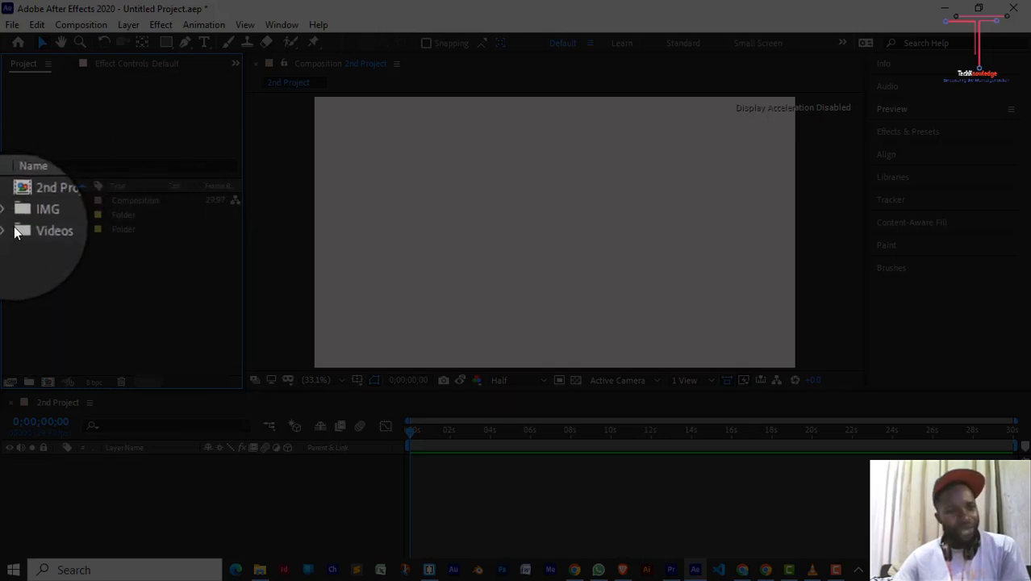
{"action": "left_click", "coordinate": [5, 231]}
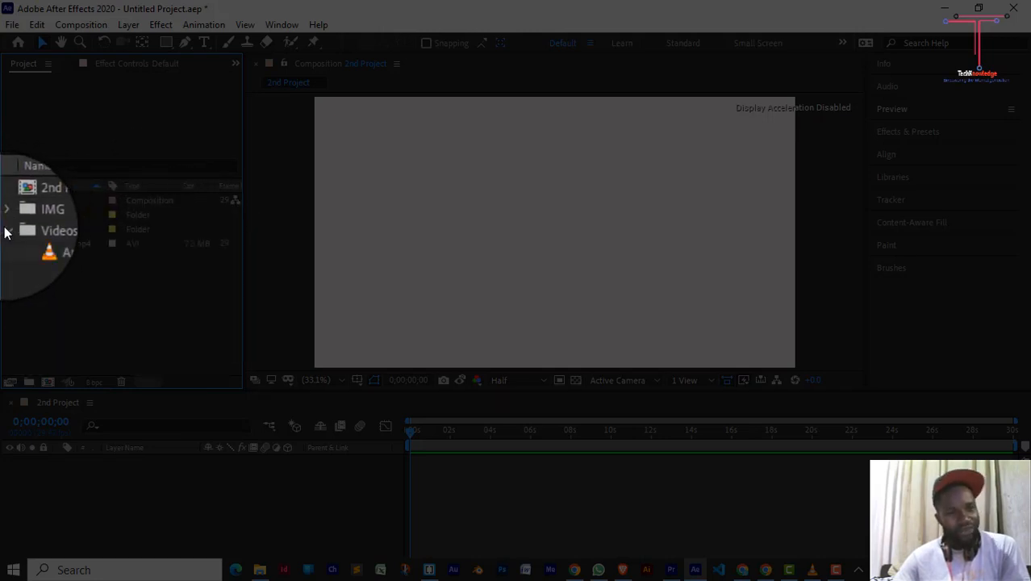
{"action": "left_click", "coordinate": [6, 232]}
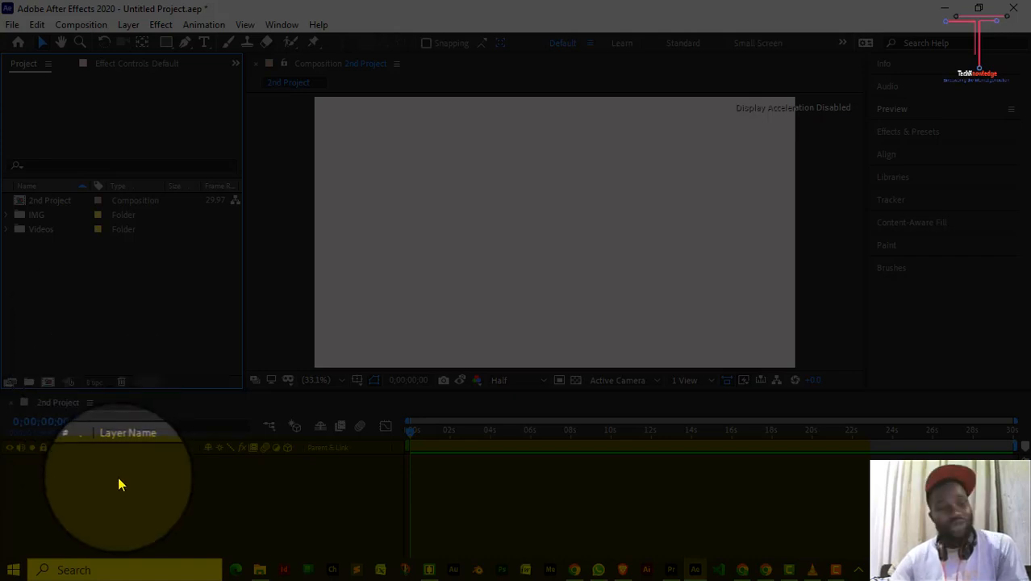
- Add the second photo in the IMG folder to the 2nd Project timeline, hiding its layer briefly and showing it again
{"action": "left_click", "coordinate": [10, 220]}
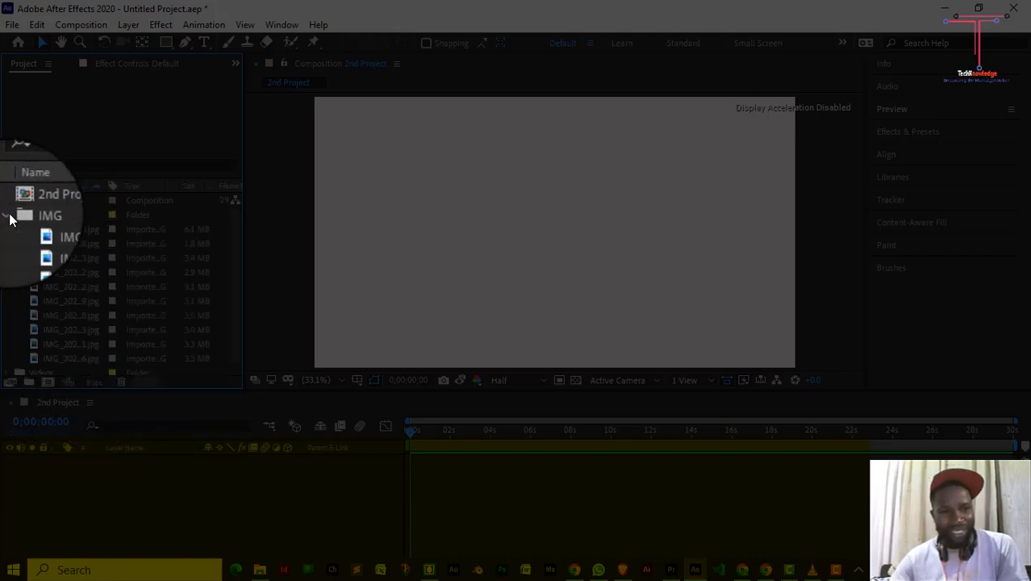
{"action": "left_click", "coordinate": [50, 229]}
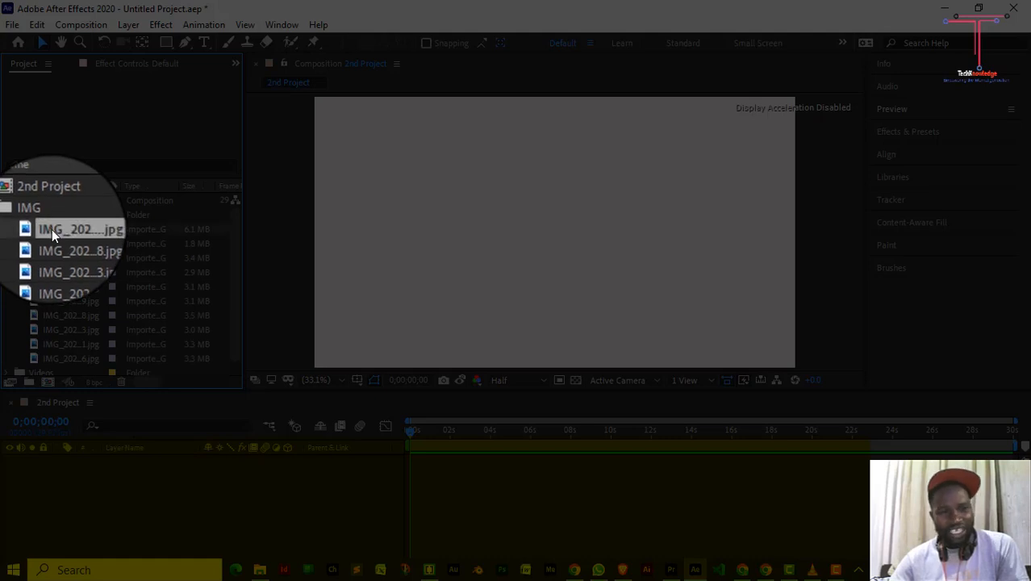
{"action": "key", "text": "Return"}
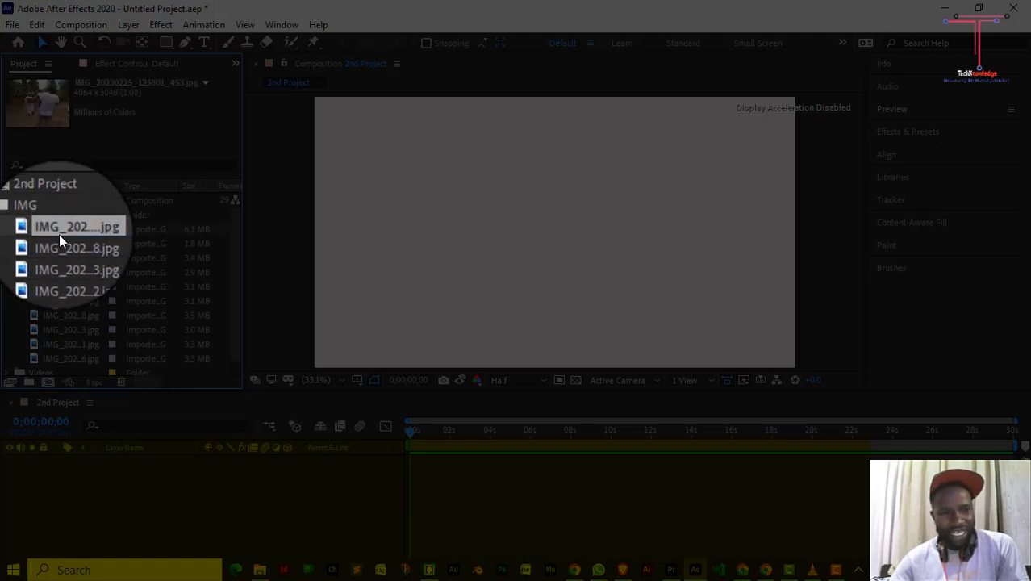
{"action": "left_click", "coordinate": [57, 244]}
{"action": "left_click_drag", "start_coordinate": [57, 243], "coordinate": [90, 481]}
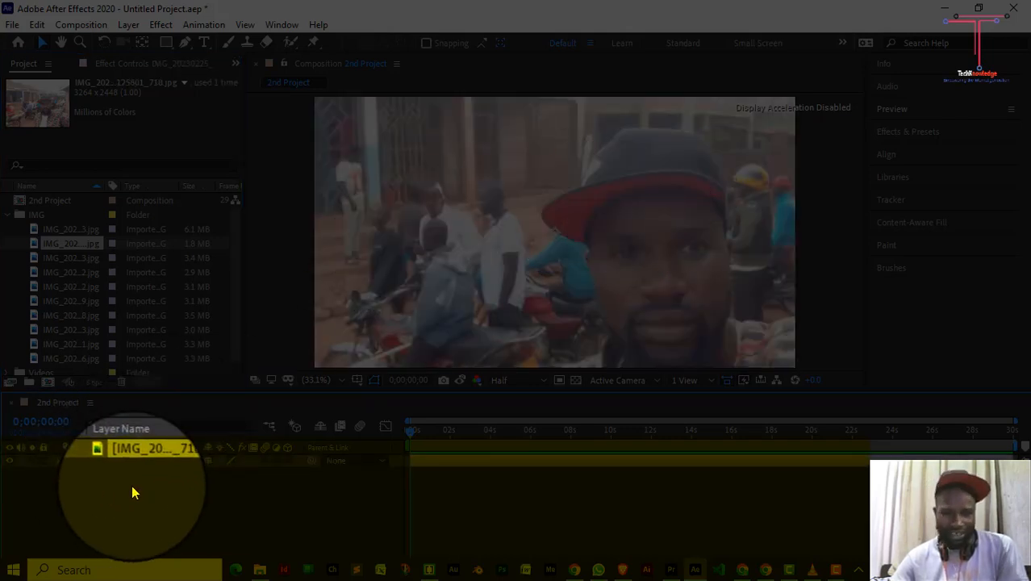
{"action": "left_click", "coordinate": [10, 461]}
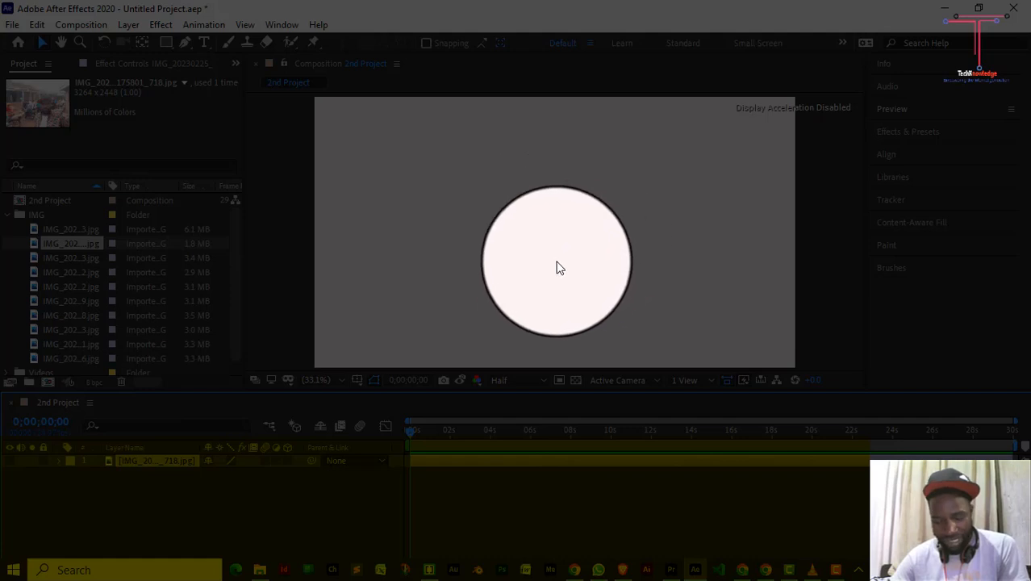
{"action": "left_click", "coordinate": [10, 461]}
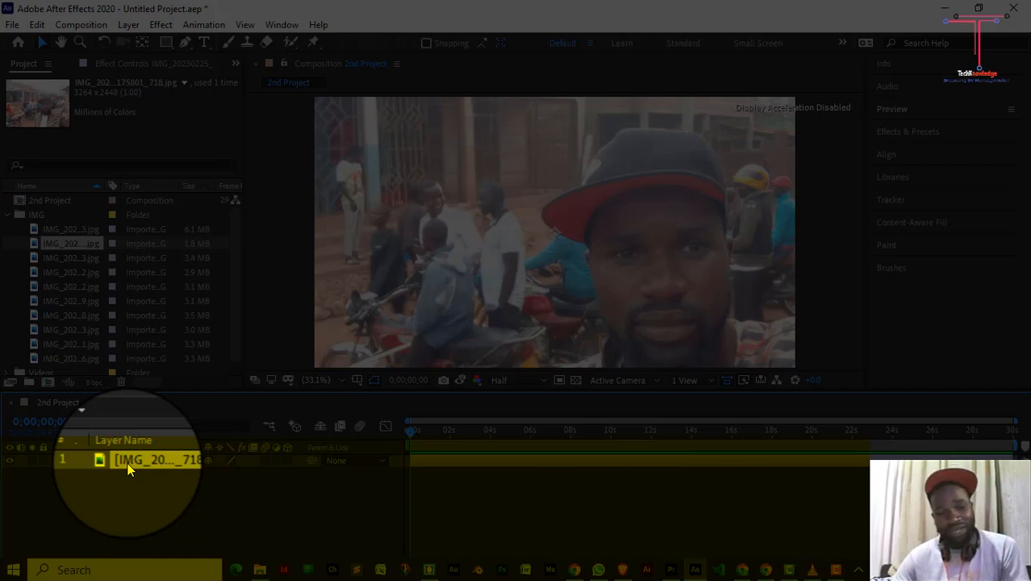
- Rename the photo layer in the timeline as img-1
{"action": "right_click", "coordinate": [153, 461]}
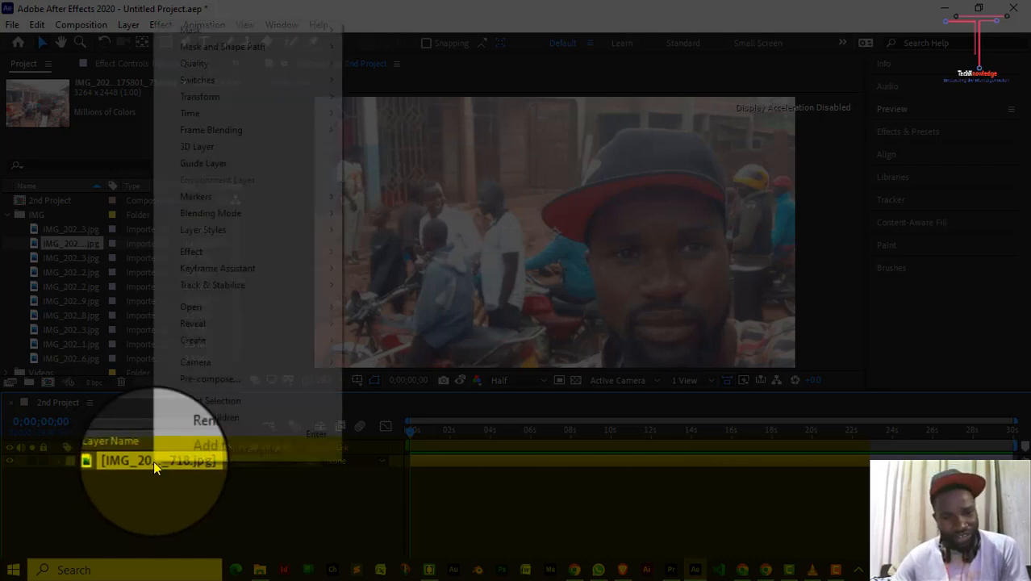
{"action": "left_click", "coordinate": [184, 436]}
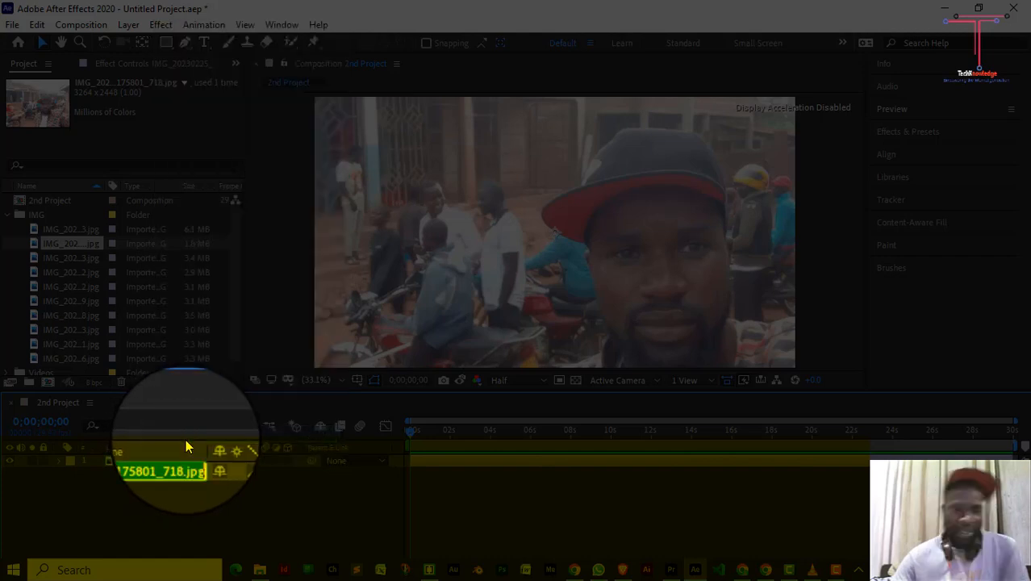
{"action": "key", "text": "BackSpace"}
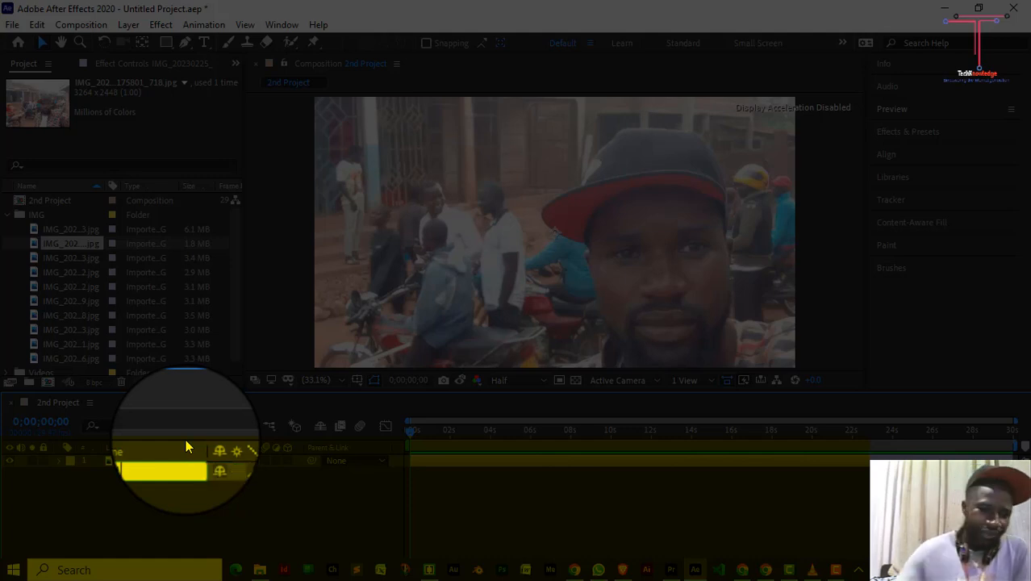
{"action": "left_click", "coordinate": [179, 510]}
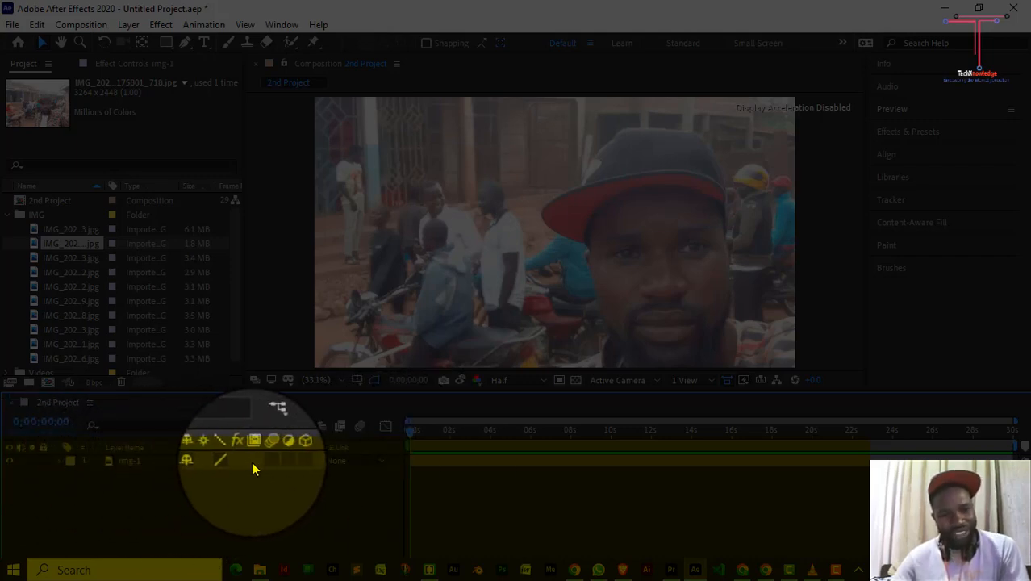
{"action": "left_click", "coordinate": [135, 460]}
{"action": "key", "text": "Return"}
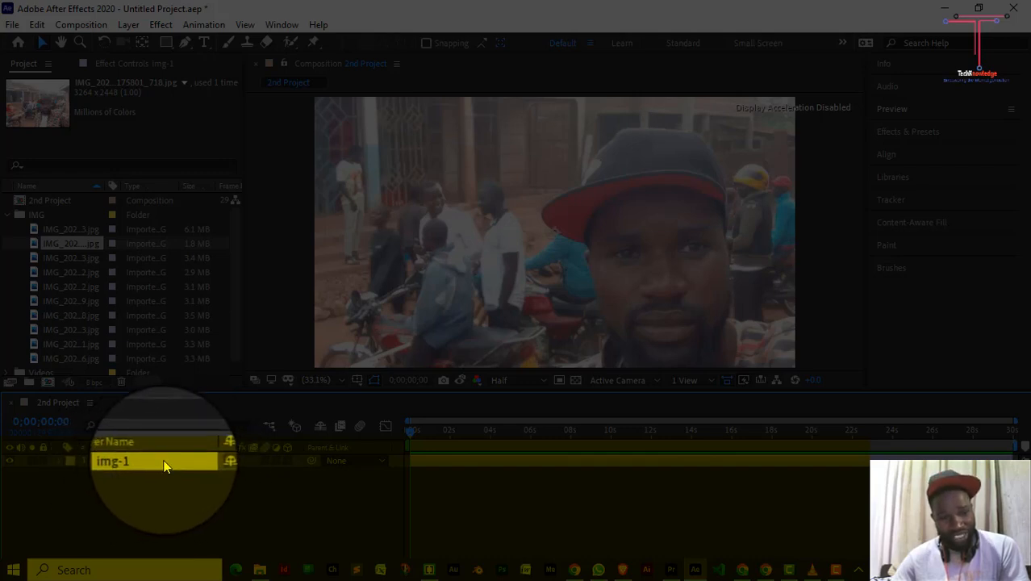
- Add the third photo in the IMG folder to the timeline beneath img-1 and rename its layer img-2
{"action": "left_click", "coordinate": [61, 259]}
{"action": "left_click_drag", "start_coordinate": [60, 258], "coordinate": [102, 485]}
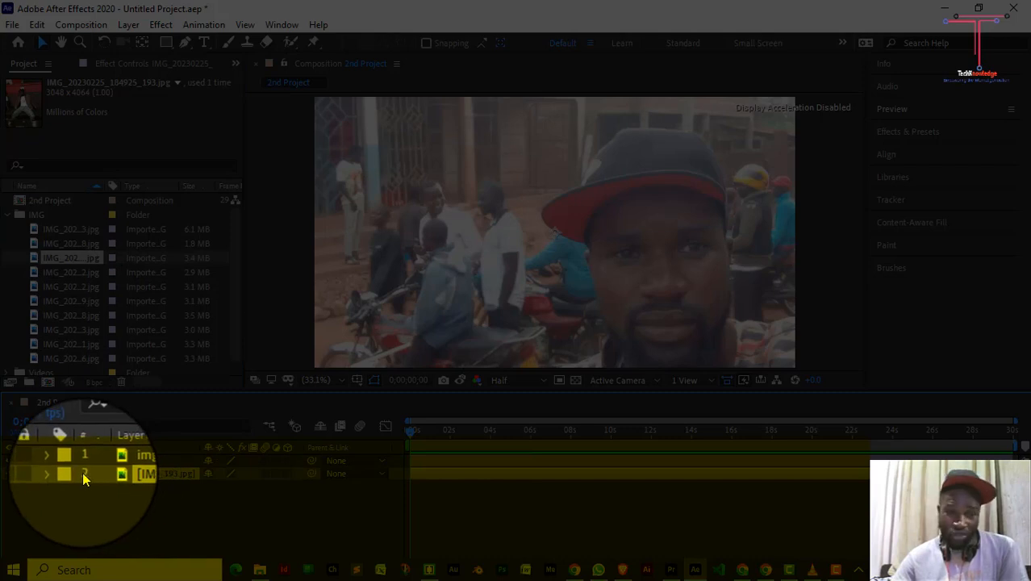
{"action": "right_click", "coordinate": [126, 477]}
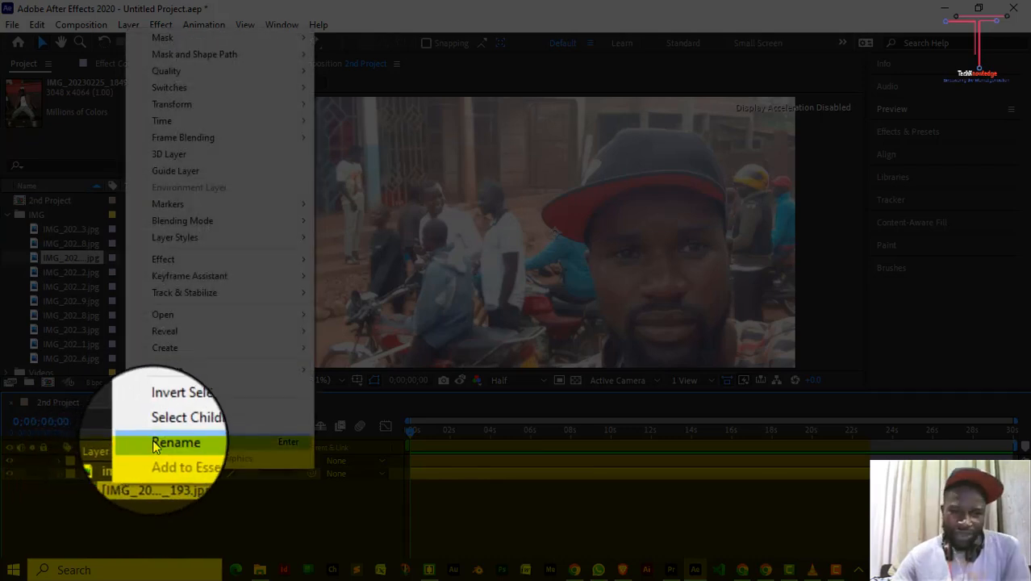
{"action": "left_click", "coordinate": [174, 442]}
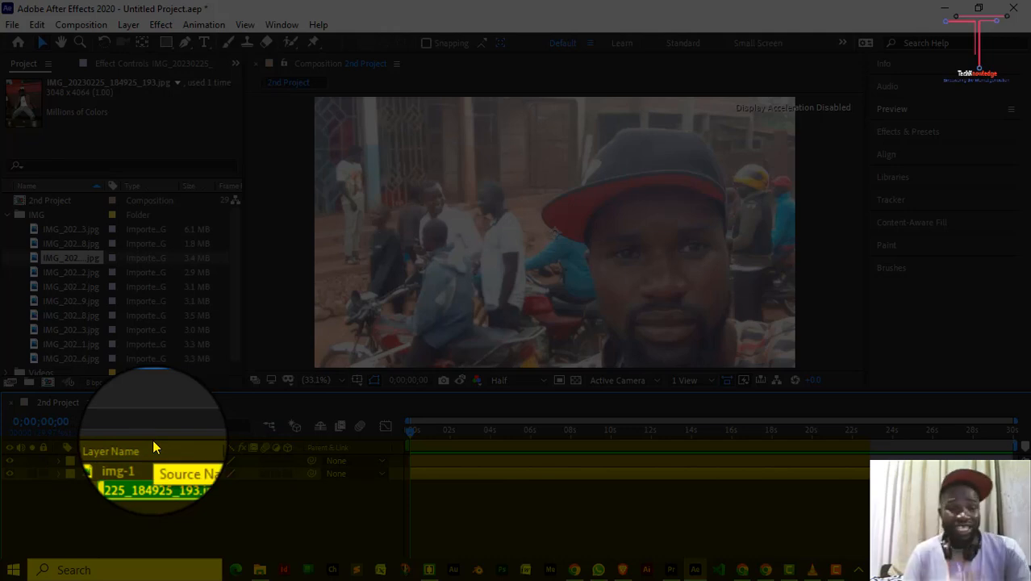
{"action": "type", "text": "img"}
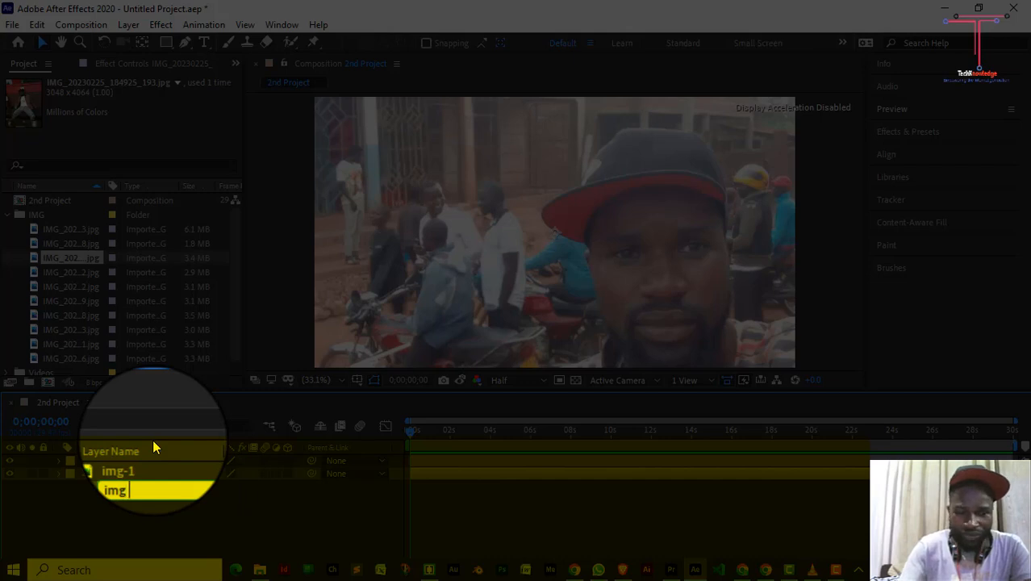
{"action": "type", "text": "-2"}
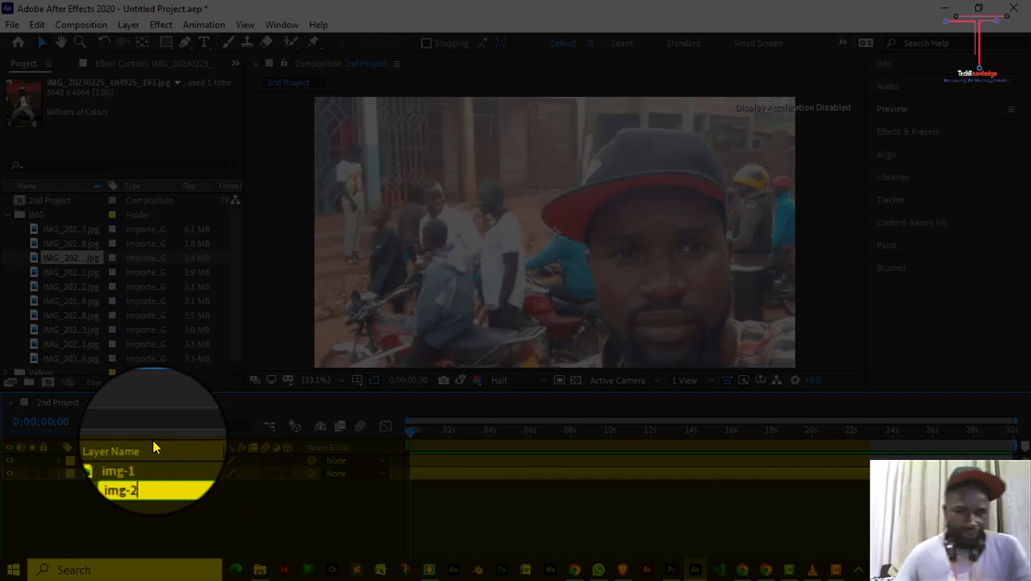
{"action": "key", "text": "Return"}
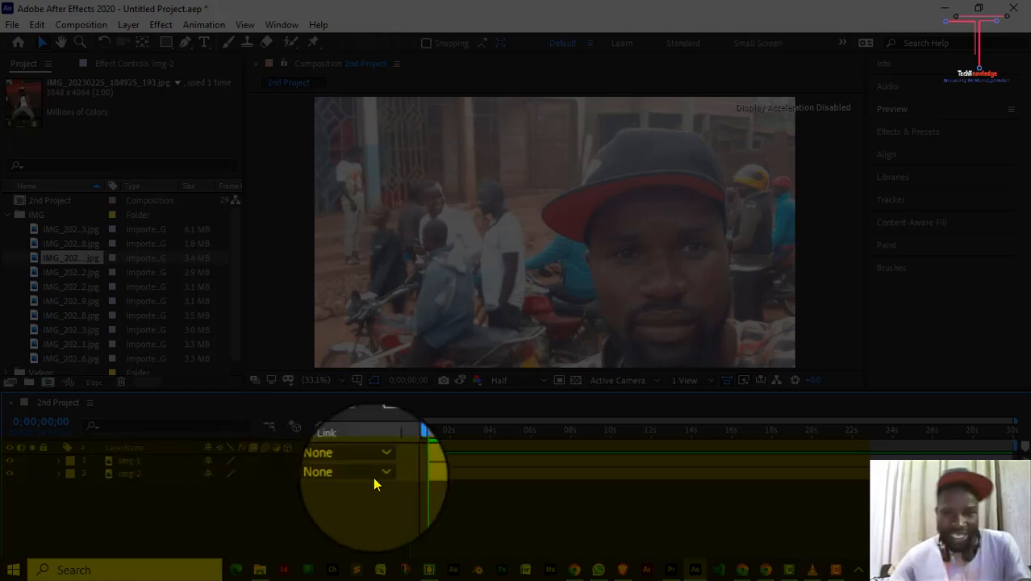
- Trim the start of the img-1 layer to about 7.5 seconds, with the playhead at the beginning of the timeline
{"action": "left_click", "coordinate": [426, 460]}
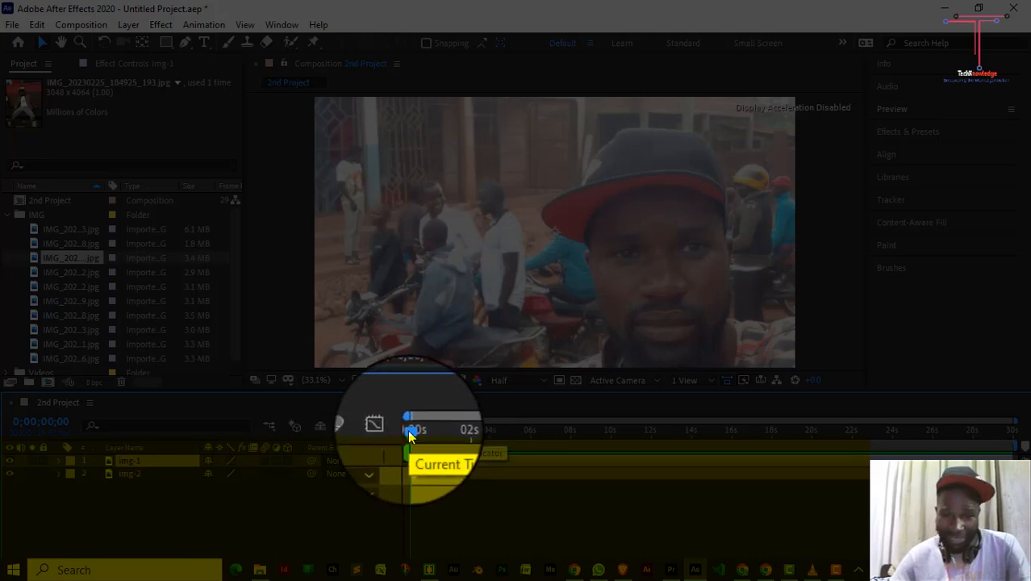
{"action": "mouse_move", "coordinate": [408, 435]}
{"action": "left_mouse_down"}
{"action": "mouse_move", "coordinate": [592, 439]}
{"action": "mouse_move", "coordinate": [396, 428]}
{"action": "left_mouse_up"}
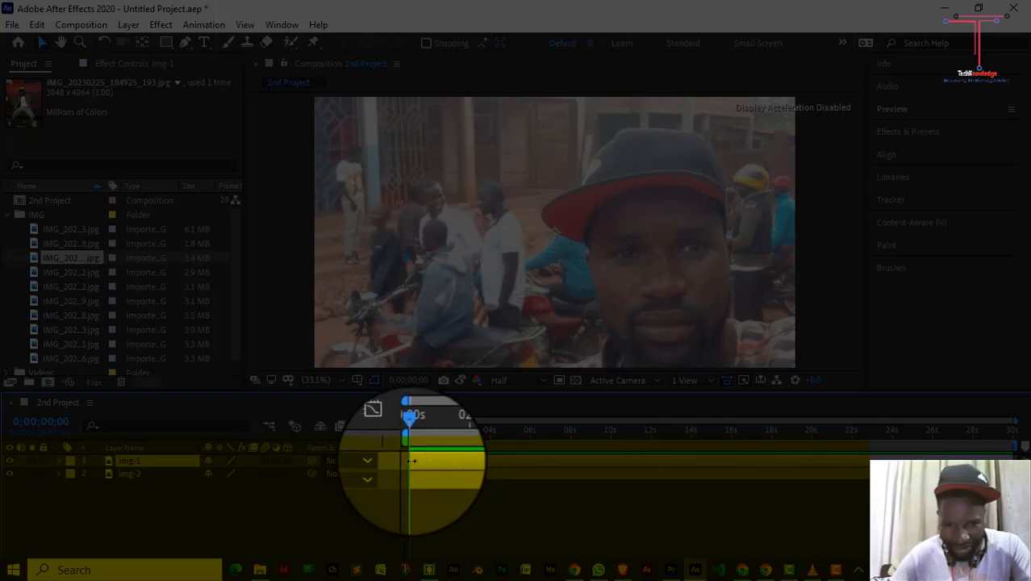
{"action": "left_click_drag", "start_coordinate": [412, 461], "coordinate": [561, 460]}
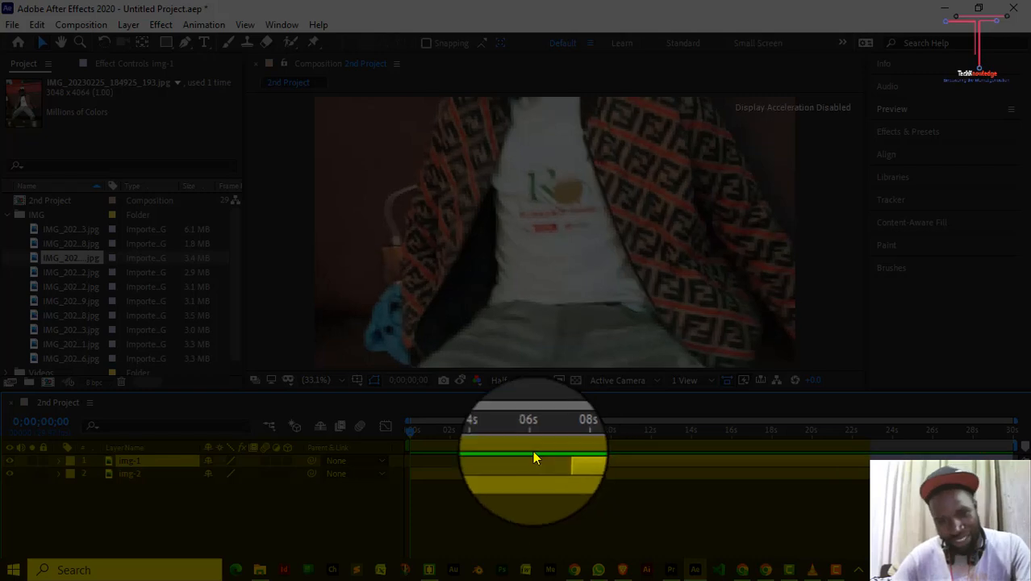
- Move the img-2 photo down in the composition so the head is in frame, keeping the playhead at the start
{"action": "left_click_drag", "start_coordinate": [589, 182], "coordinate": [591, 339]}
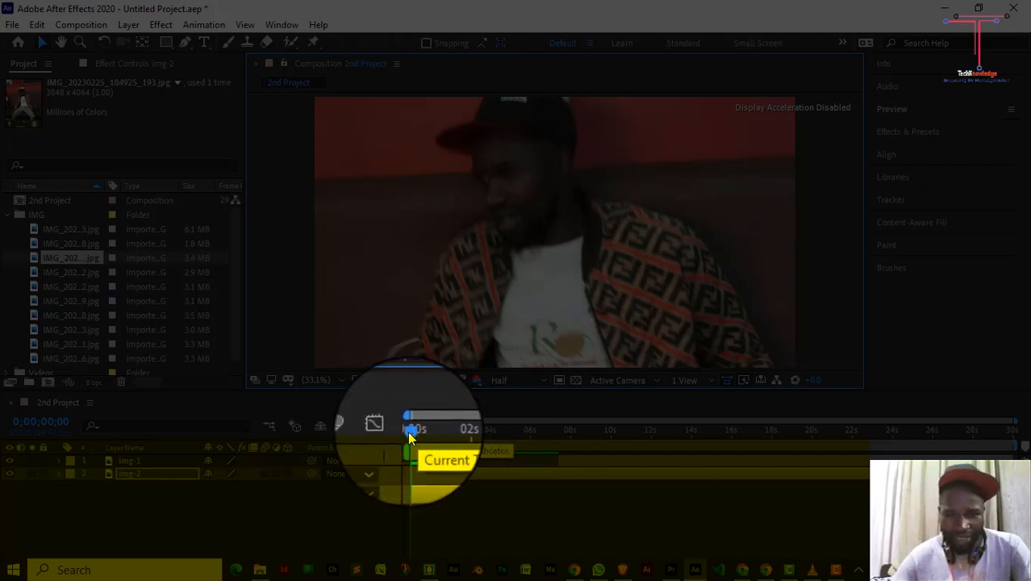
{"action": "left_click_drag", "start_coordinate": [409, 436], "coordinate": [394, 455]}
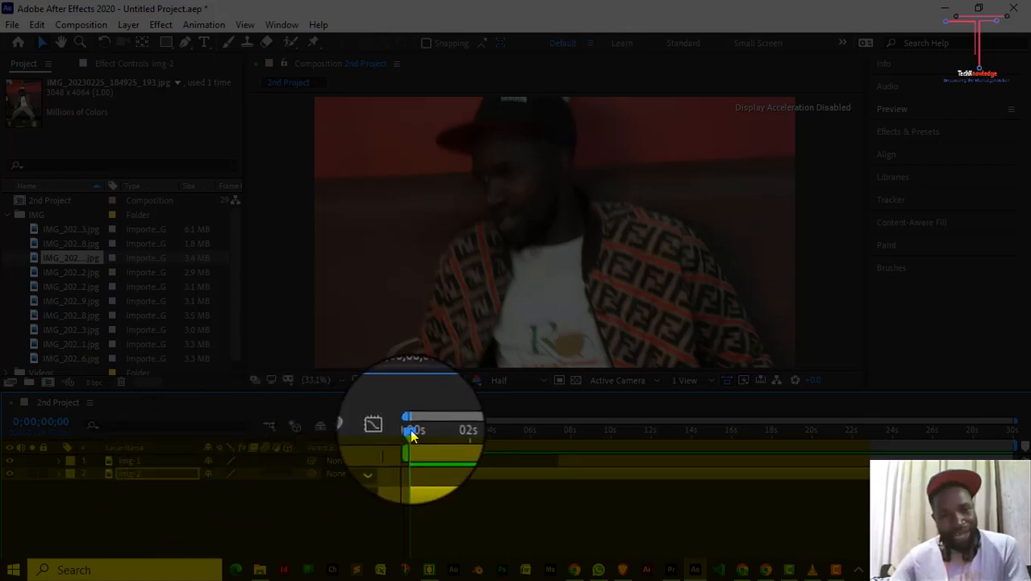
{"action": "left_click_drag", "start_coordinate": [410, 435], "coordinate": [388, 476]}
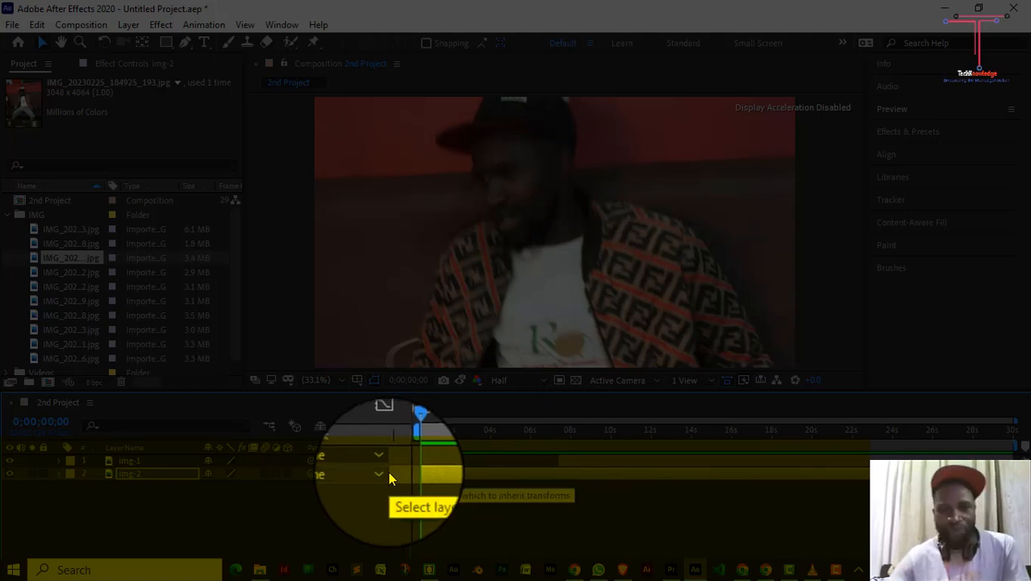
- Restore the program window to a smaller size and zoom the timeline out to 30 seconds, and in to single frames
{"action": "left_click", "coordinate": [979, 10]}
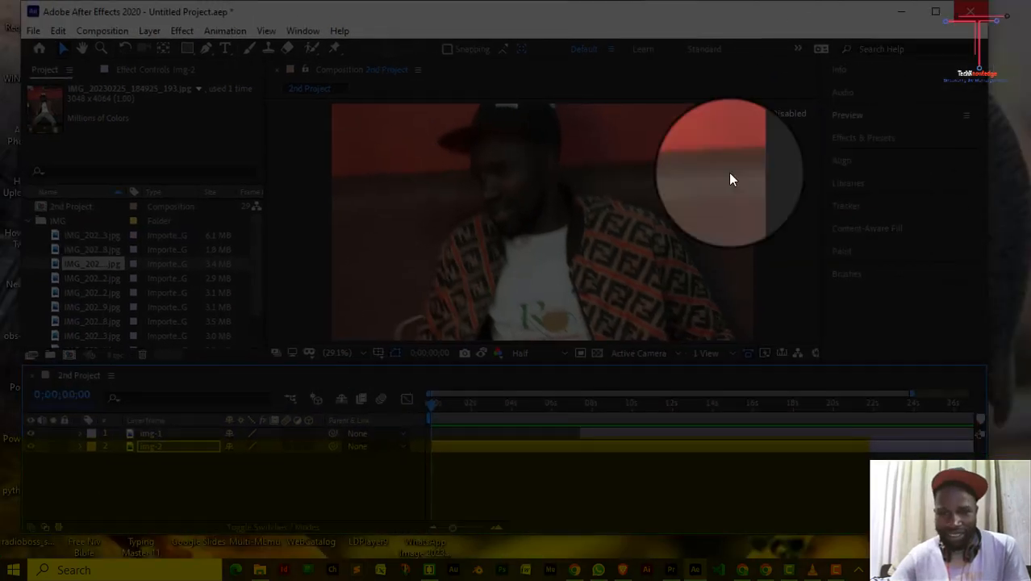
{"action": "left_click", "coordinate": [433, 531]}
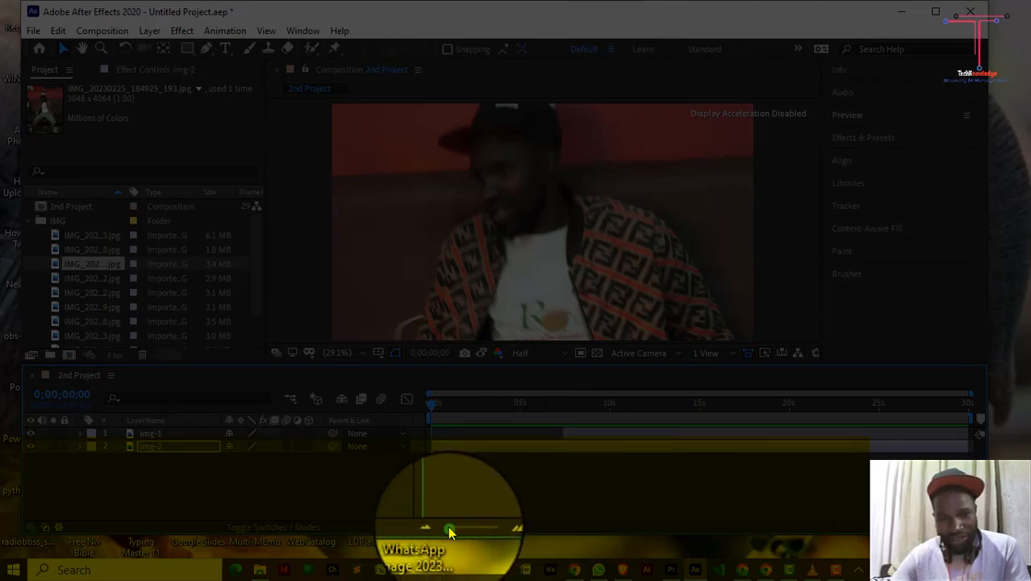
{"action": "left_click_drag", "start_coordinate": [448, 527], "coordinate": [489, 534]}
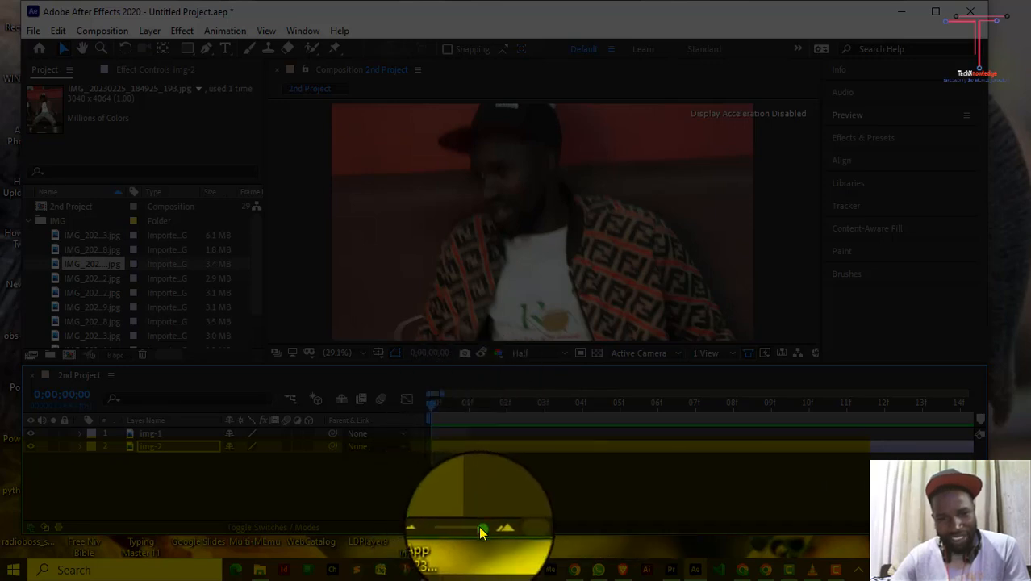
- Zoom the timeline out to show the full 30 seconds, keeping the playhead at the start
{"action": "left_click_drag", "start_coordinate": [481, 531], "coordinate": [473, 528]}
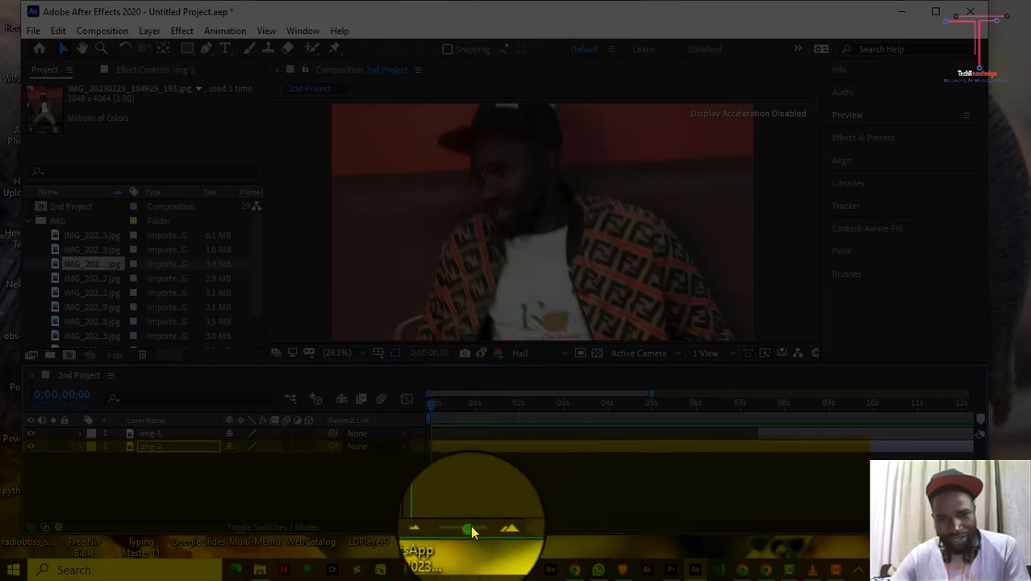
{"action": "left_click_drag", "start_coordinate": [472, 533], "coordinate": [444, 529]}
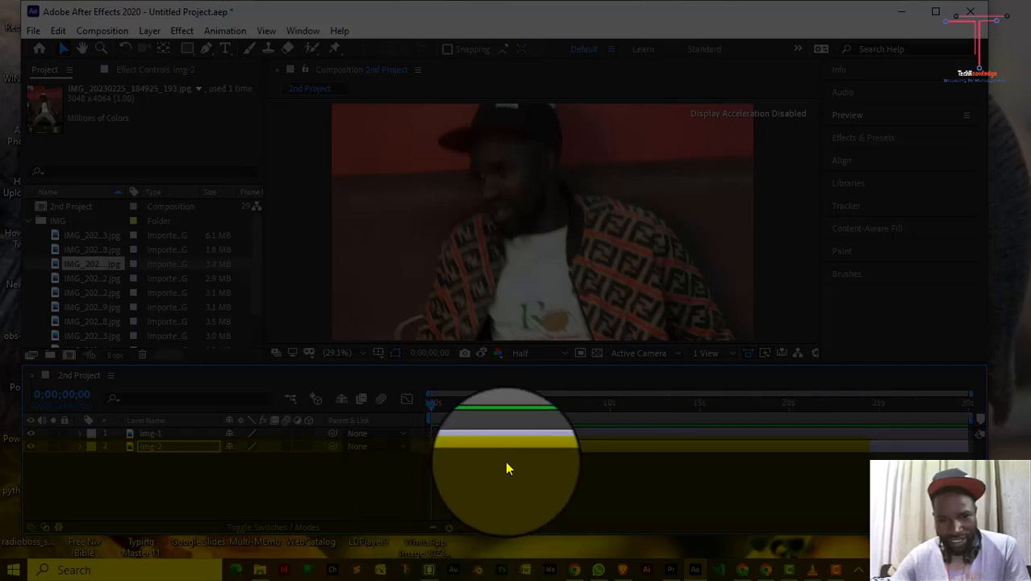
{"action": "left_click_drag", "start_coordinate": [423, 406], "coordinate": [398, 401]}
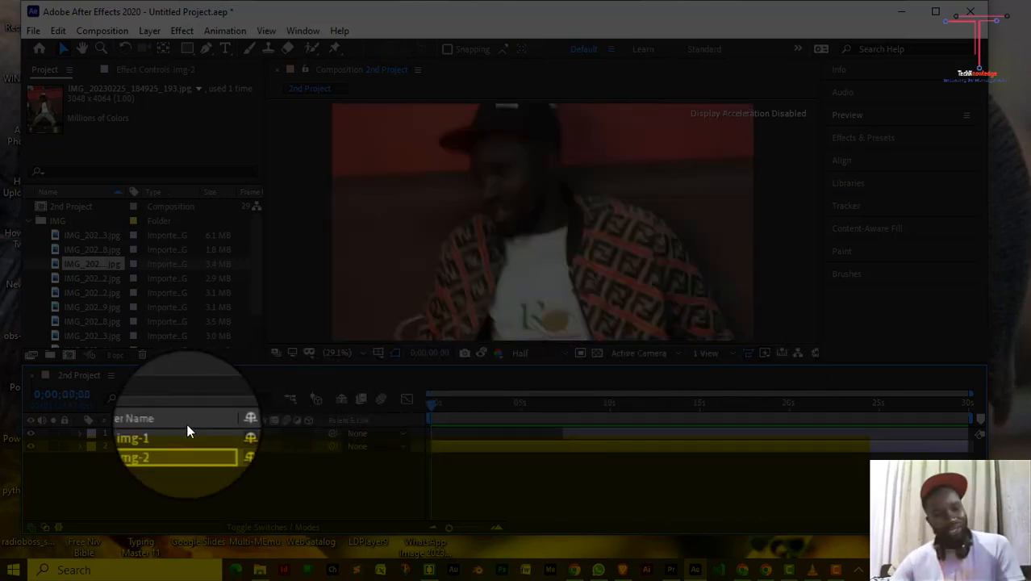
- Trim the start of the img-1 layer to about 4.5 seconds
{"action": "left_click", "coordinate": [170, 435]}
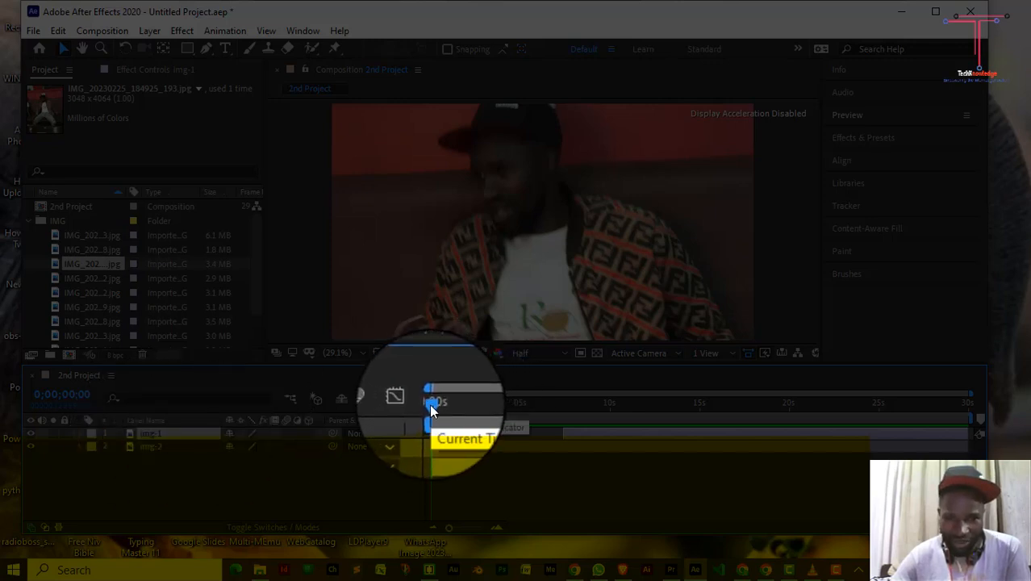
{"action": "left_click", "coordinate": [457, 435]}
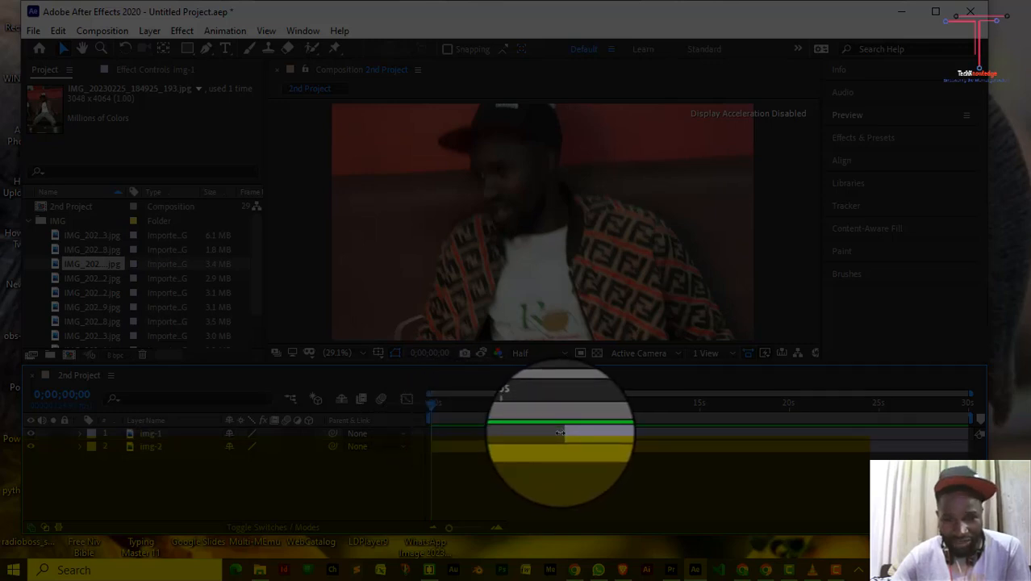
{"action": "left_click_drag", "start_coordinate": [560, 433], "coordinate": [509, 449]}
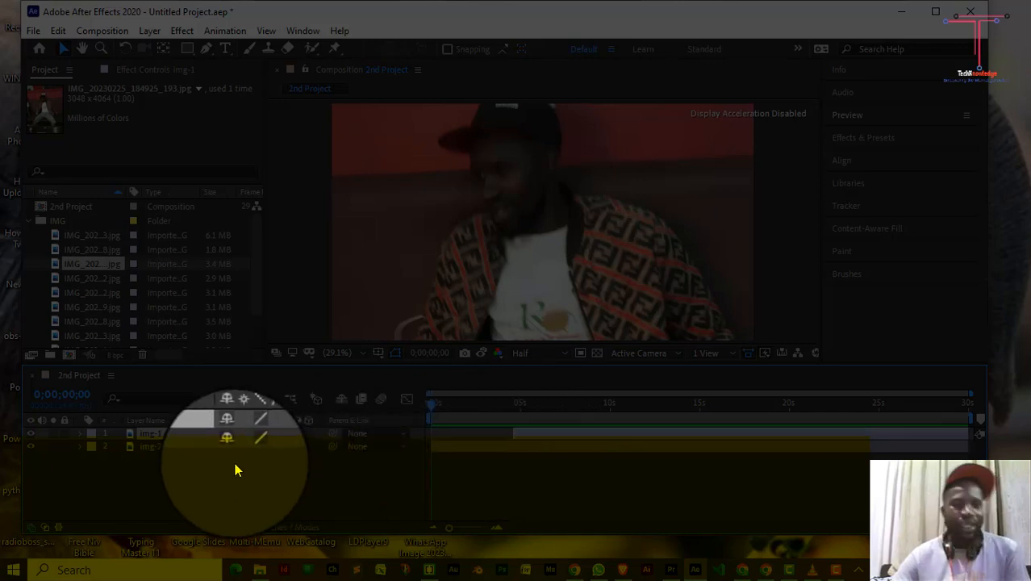
- Toggle the timeline's Layer Switches, Transfer Controls and In/Out/Duration/Stretch panes, leaving all three collapsed
{"action": "left_click", "coordinate": [30, 531]}
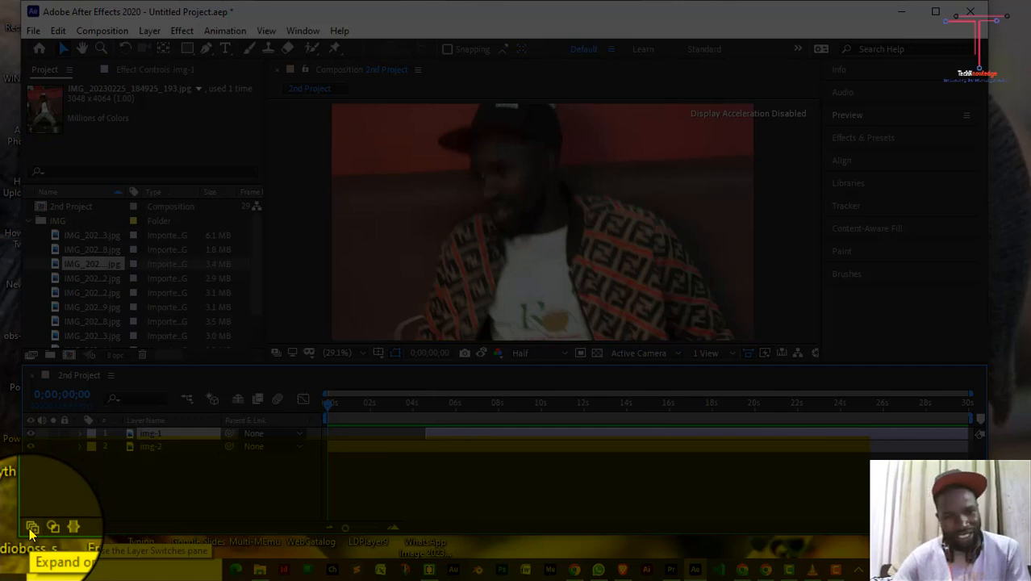
{"action": "left_click", "coordinate": [30, 531]}
{"action": "left_click", "coordinate": [30, 531]}
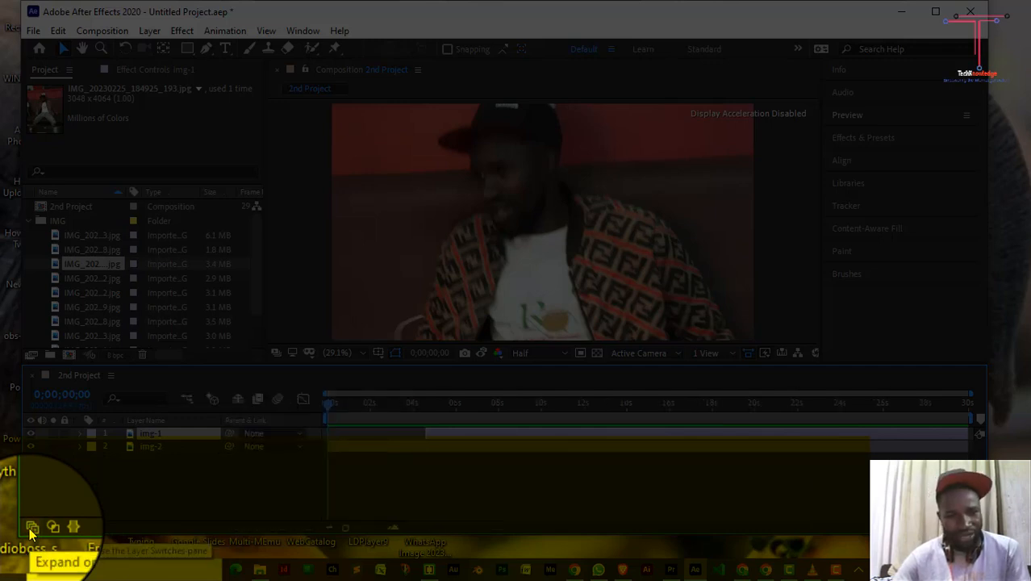
{"action": "left_click", "coordinate": [50, 529]}
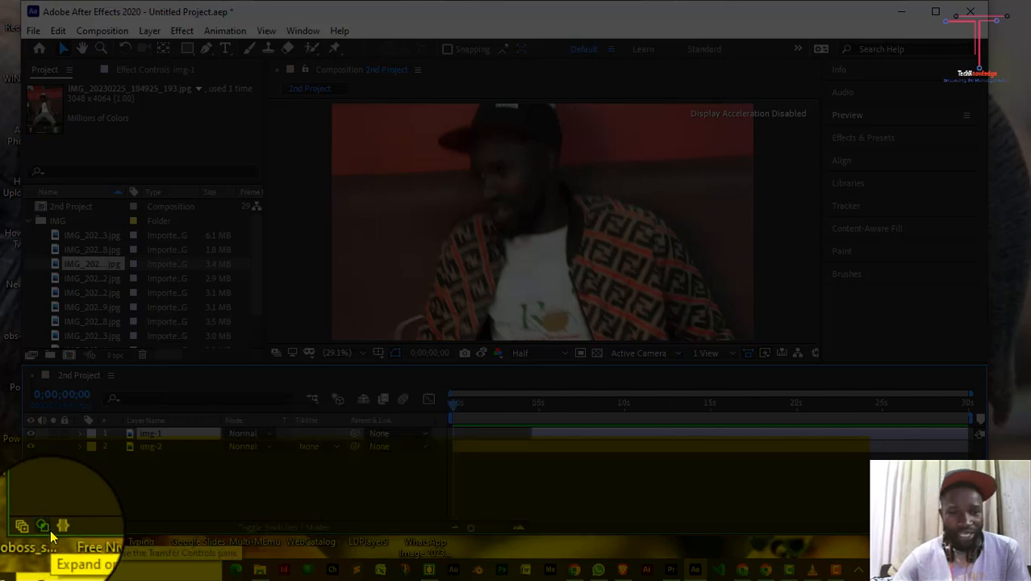
{"action": "left_click", "coordinate": [58, 529]}
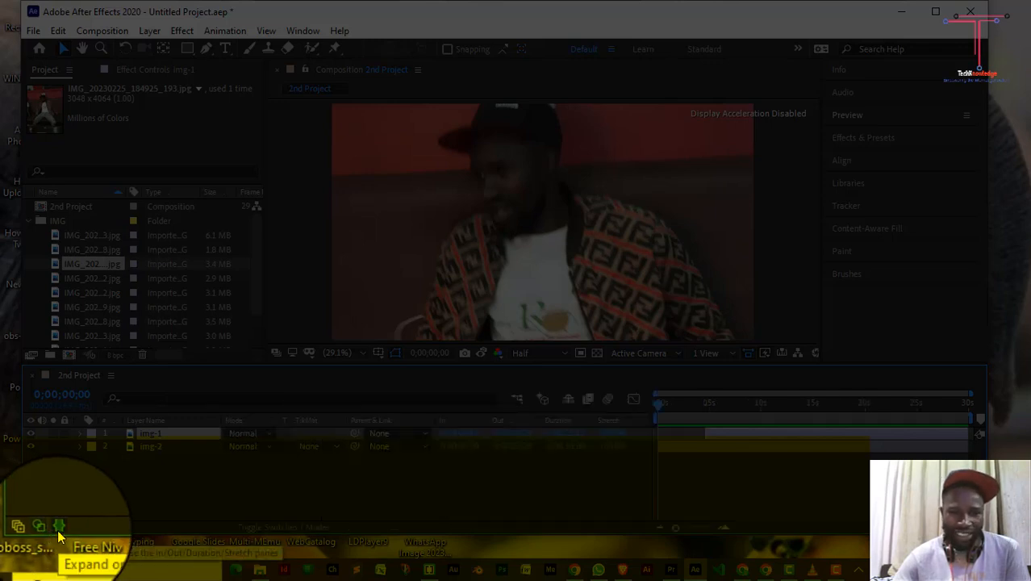
{"action": "left_click", "coordinate": [57, 529]}
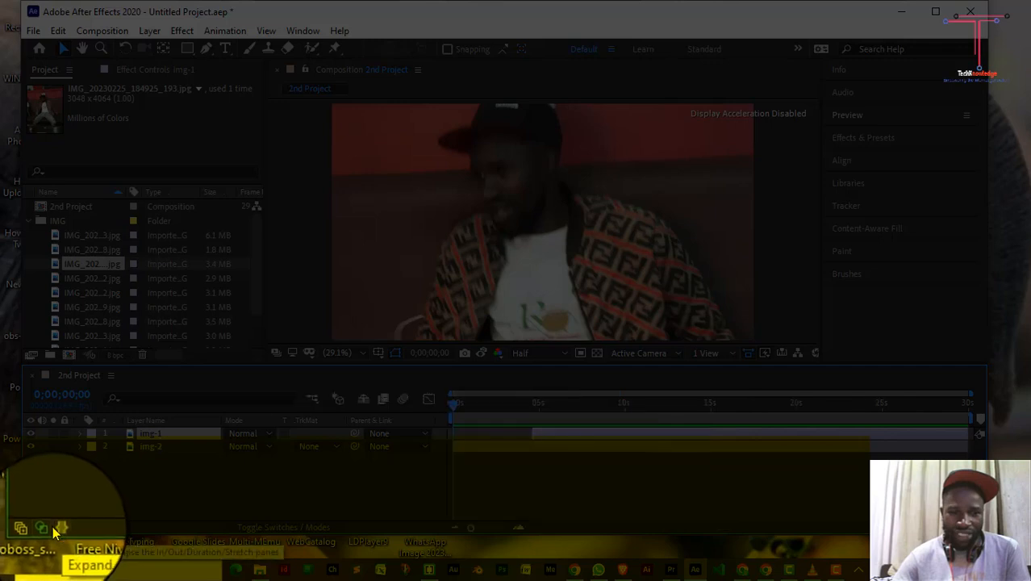
{"action": "left_click", "coordinate": [48, 529]}
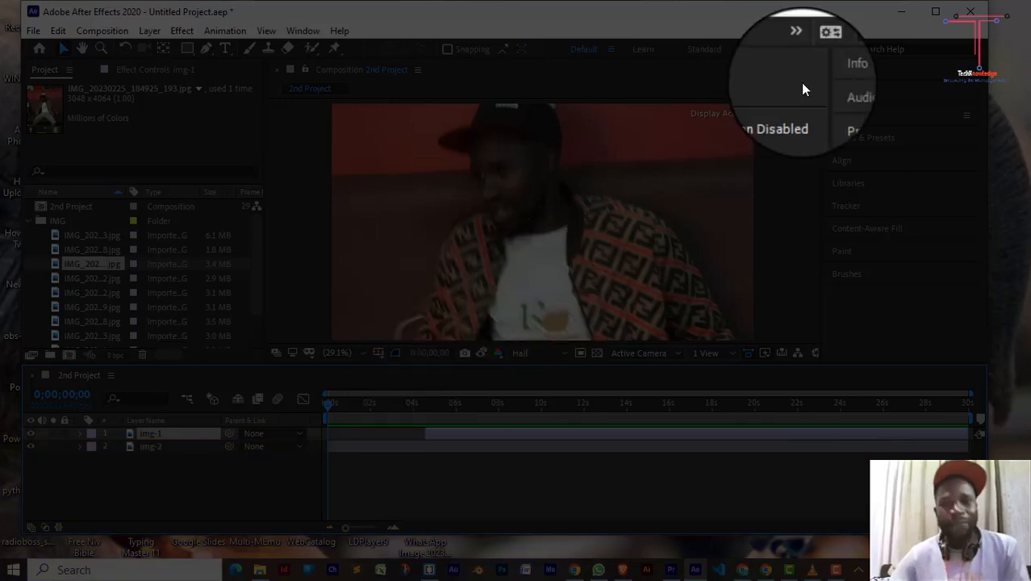
- In the maximized program window, extend the start of img-1 to 0 seconds and trim it back to about 2.3 seconds
{"action": "left_click", "coordinate": [957, 11]}
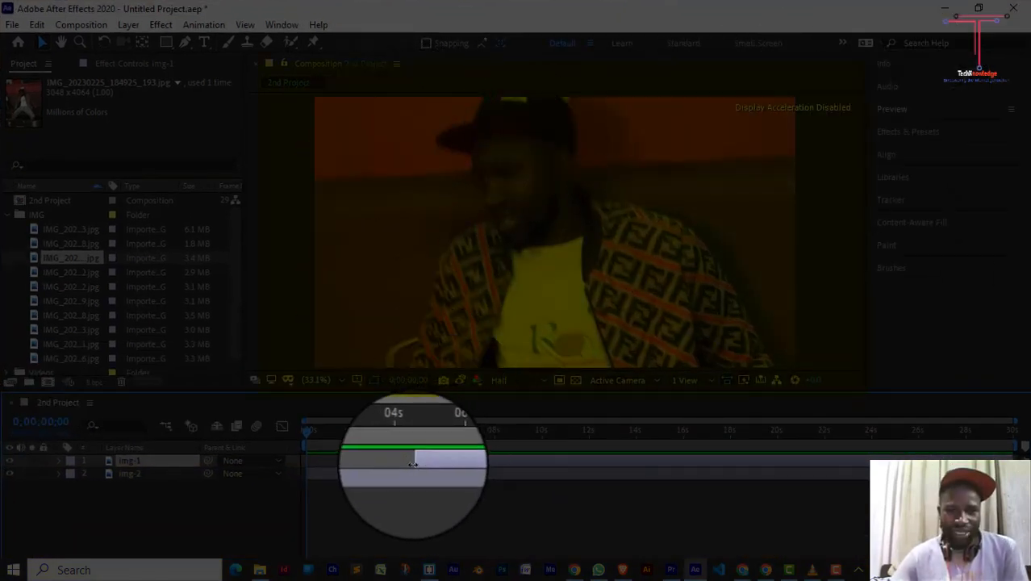
{"action": "left_click_drag", "start_coordinate": [375, 459], "coordinate": [299, 460]}
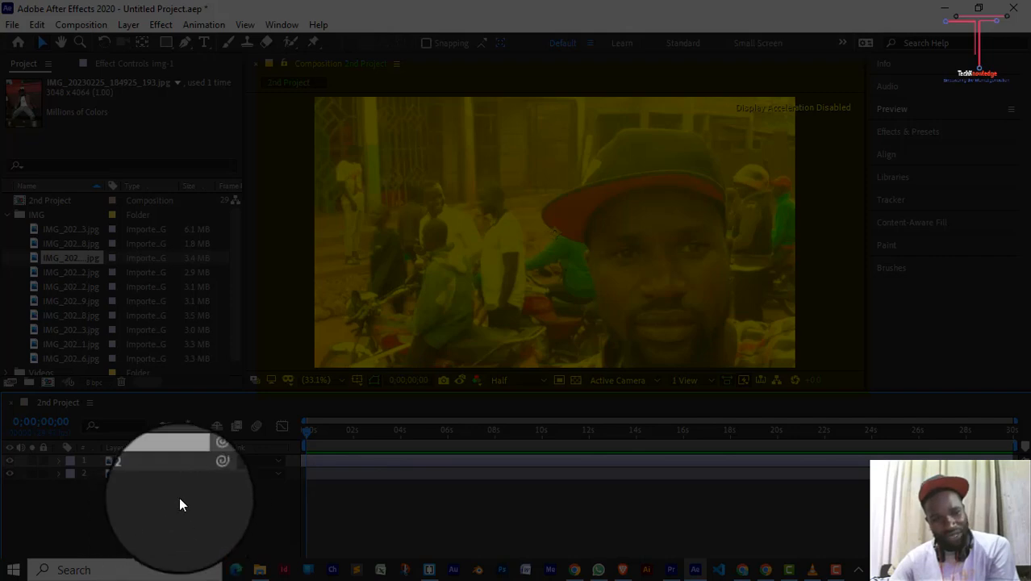
{"action": "left_click_drag", "start_coordinate": [312, 460], "coordinate": [376, 460]}
- With img-2 selected, view the composition at 1.5%, 3.1% and 6.25% magnification, and return it to Fit up to 100%
{"action": "left_click", "coordinate": [327, 472]}
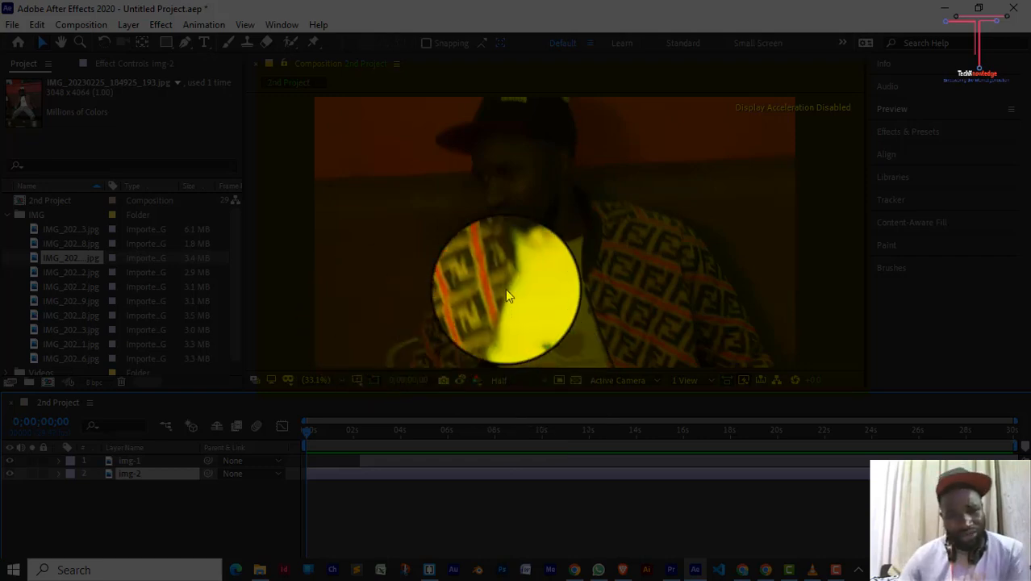
{"action": "left_click", "coordinate": [343, 384]}
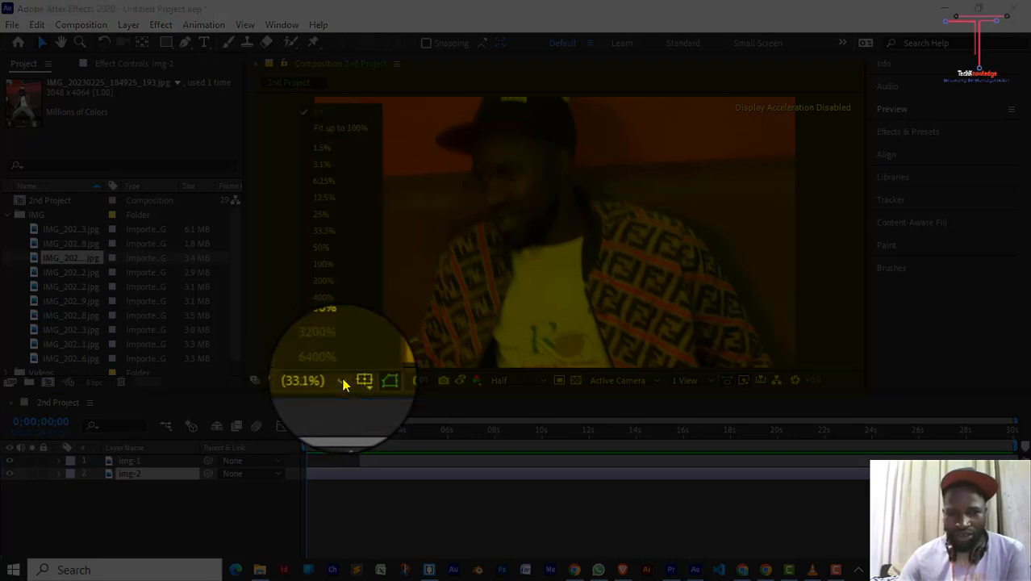
{"action": "left_click", "coordinate": [321, 156]}
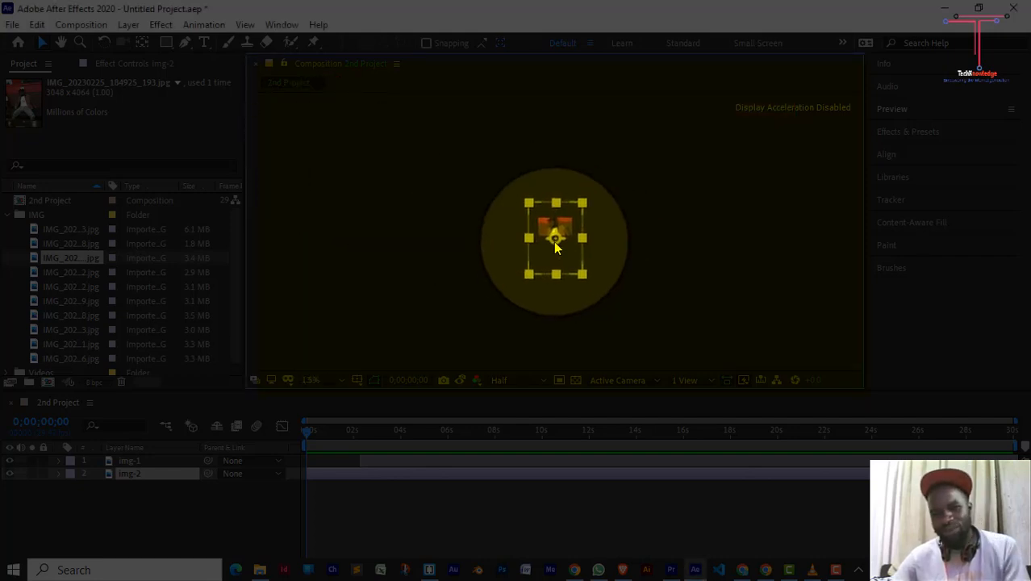
{"action": "left_click", "coordinate": [340, 379]}
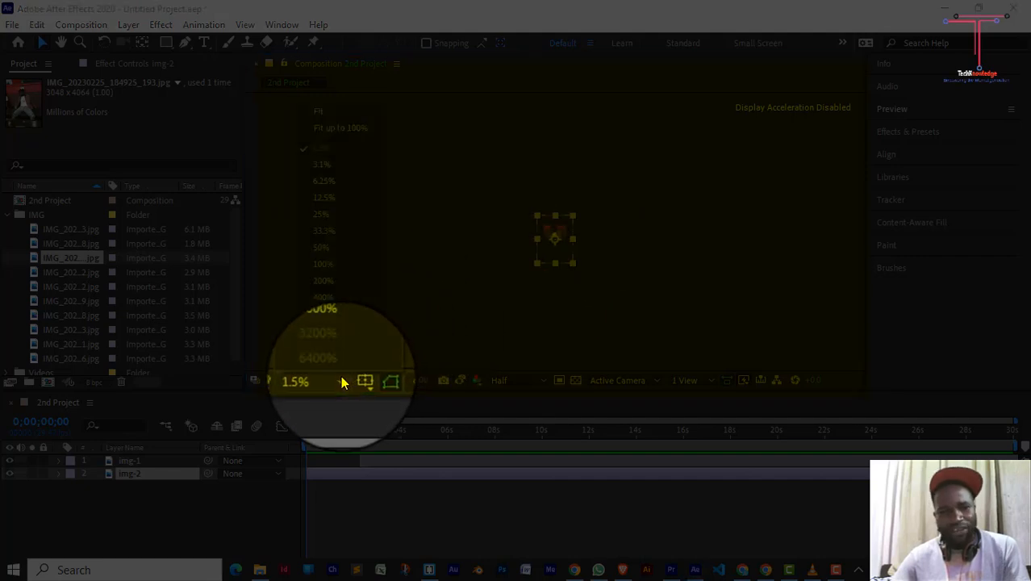
{"action": "left_click", "coordinate": [327, 167]}
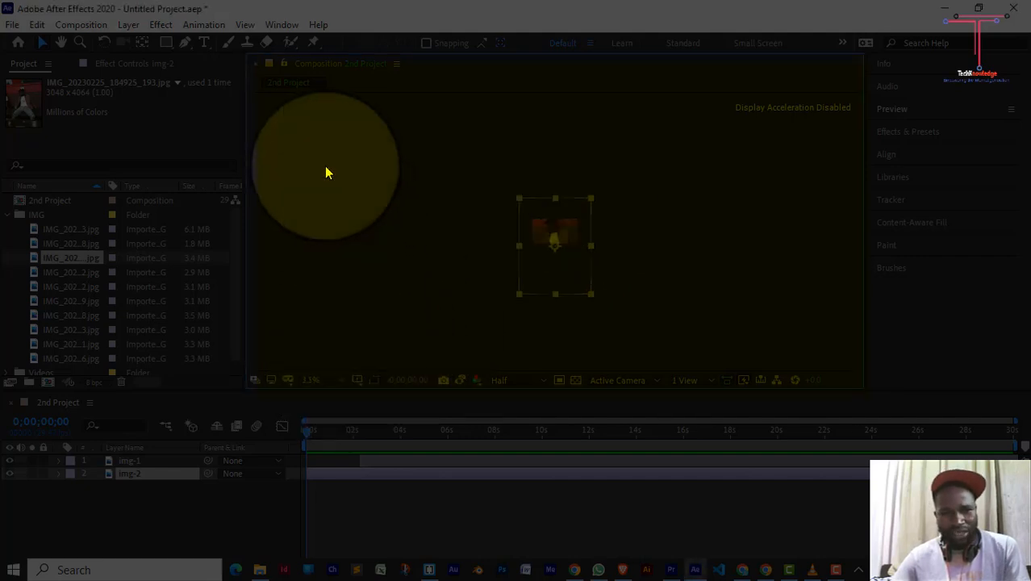
{"action": "left_click", "coordinate": [344, 382]}
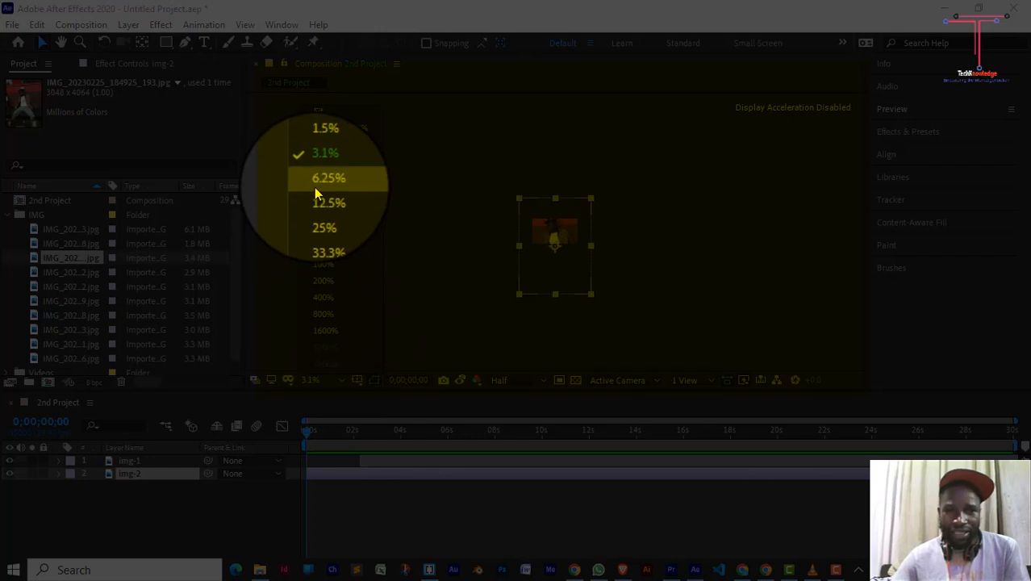
{"action": "left_click", "coordinate": [316, 190]}
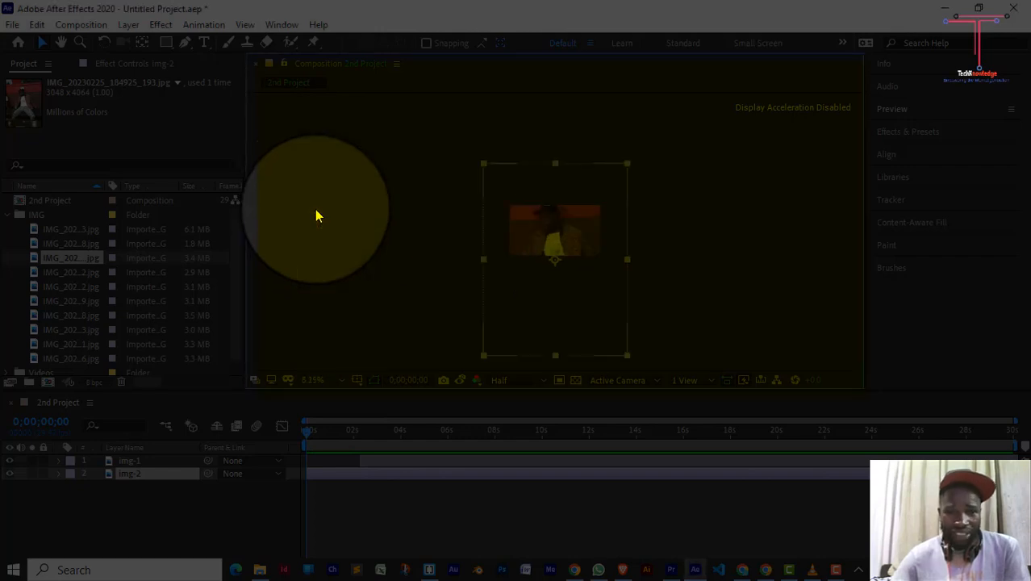
{"action": "left_click", "coordinate": [339, 383]}
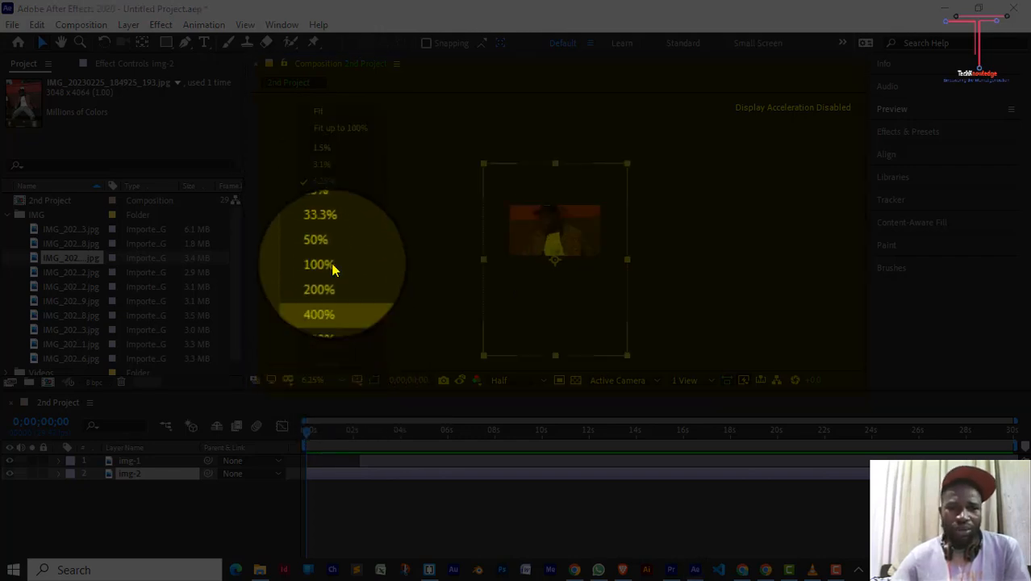
{"action": "left_click", "coordinate": [340, 129]}
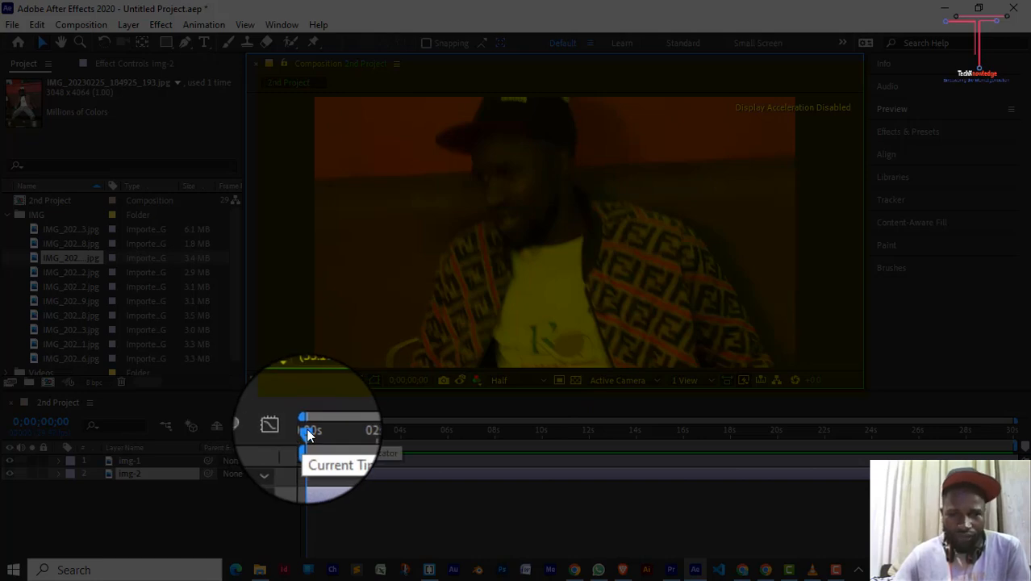
- Scrub the playhead along the timeline to preview both photos, stopping at about 26 seconds
{"action": "left_click_drag", "start_coordinate": [308, 434], "coordinate": [309, 434]}
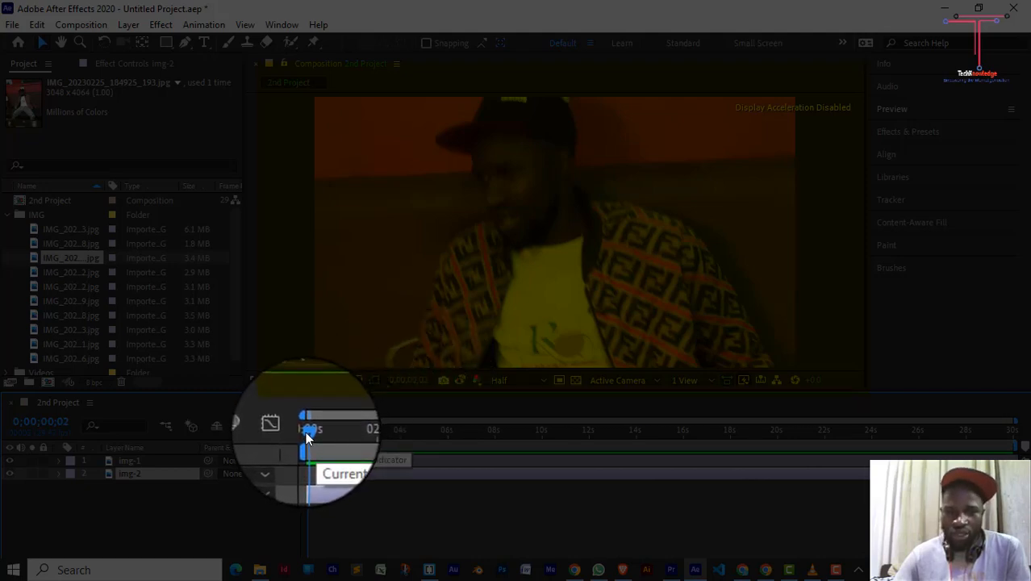
{"action": "left_click_drag", "start_coordinate": [305, 432], "coordinate": [439, 434]}
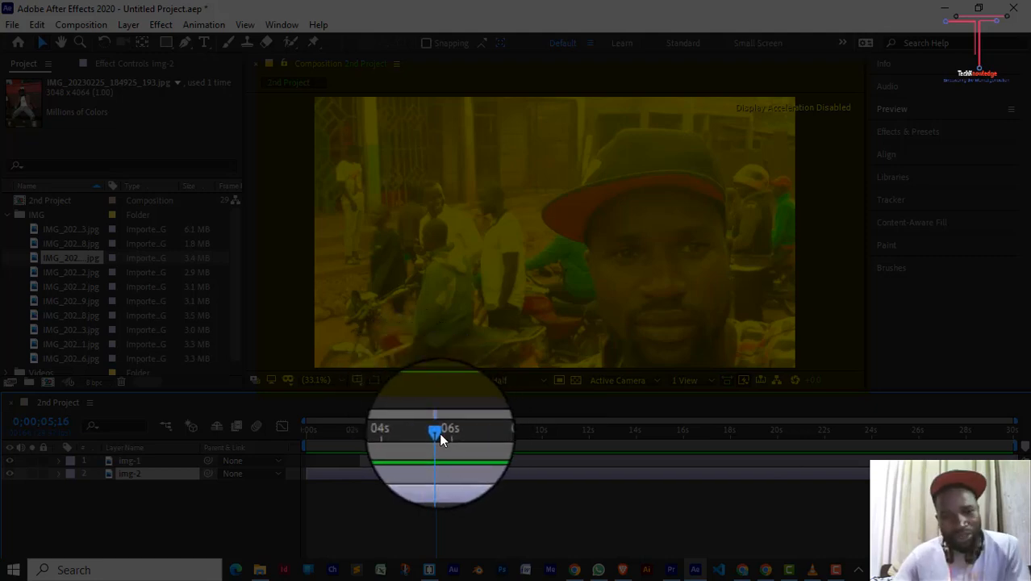
{"action": "left_click_drag", "start_coordinate": [435, 428], "coordinate": [399, 425]}
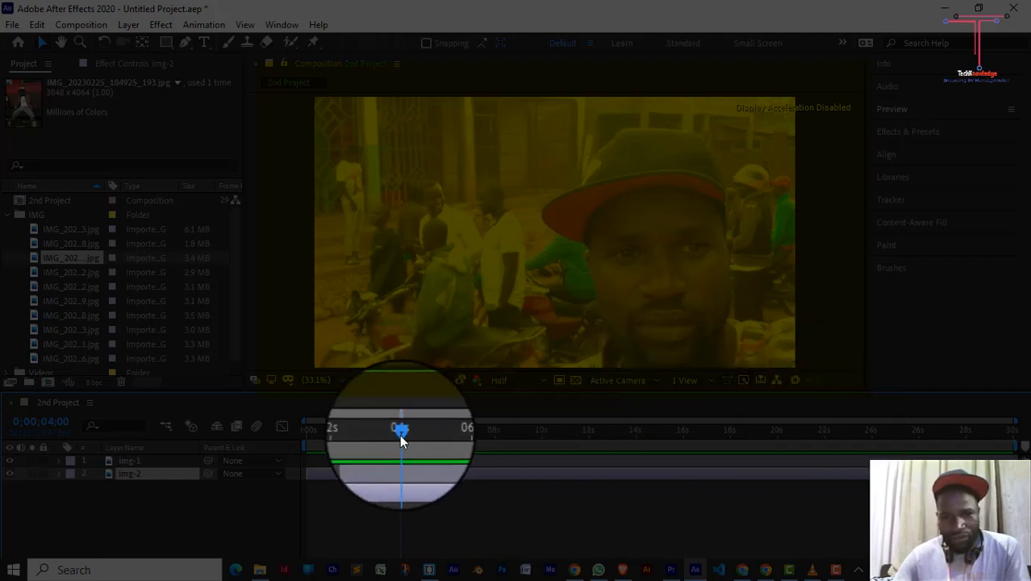
{"action": "left_click_drag", "start_coordinate": [400, 431], "coordinate": [485, 430]}
{"action": "left_click_drag", "start_coordinate": [591, 433], "coordinate": [872, 436]}
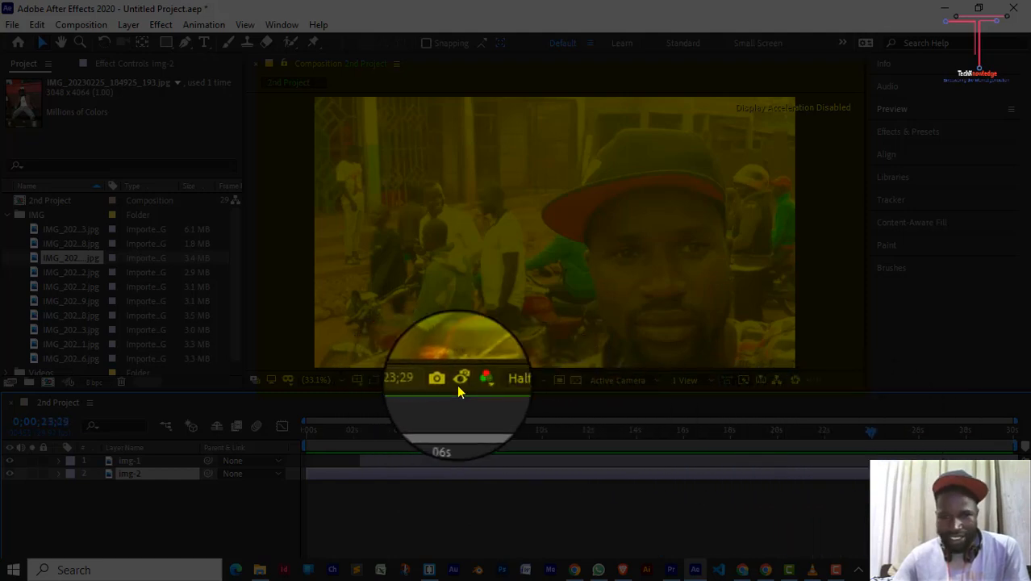
{"action": "left_click_drag", "start_coordinate": [870, 435], "coordinate": [919, 434]}
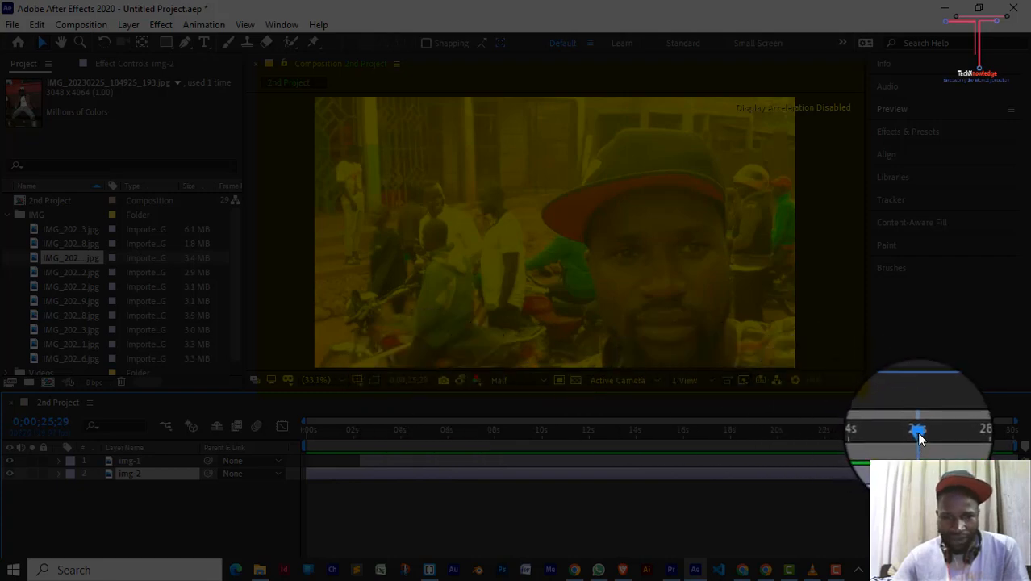
- Go to the exact time 0;00;14;03 in the composition
{"action": "left_click", "coordinate": [404, 385]}
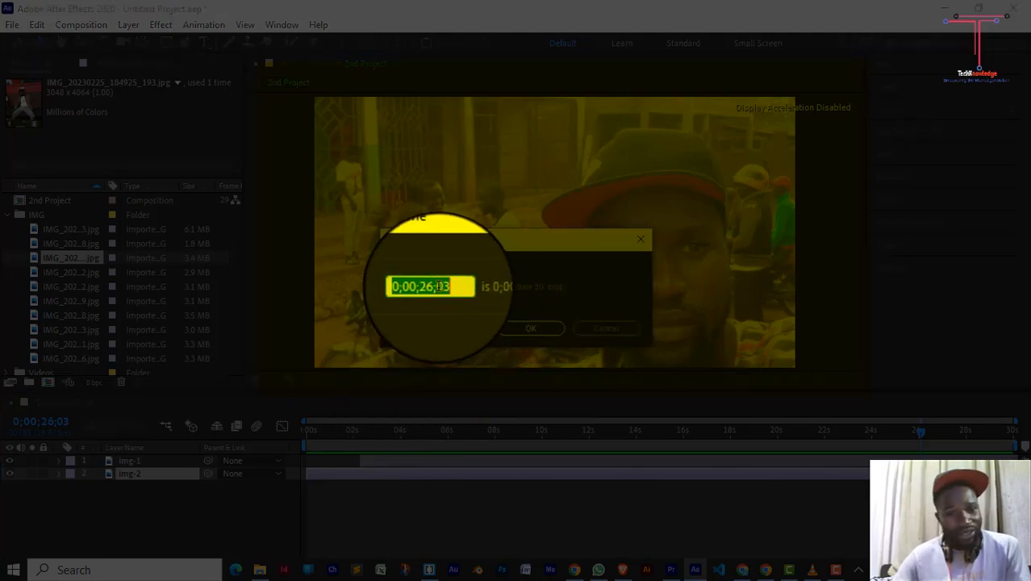
{"action": "left_click_drag", "start_coordinate": [428, 288], "coordinate": [435, 290]}
{"action": "key", "text": "BackSpace"}
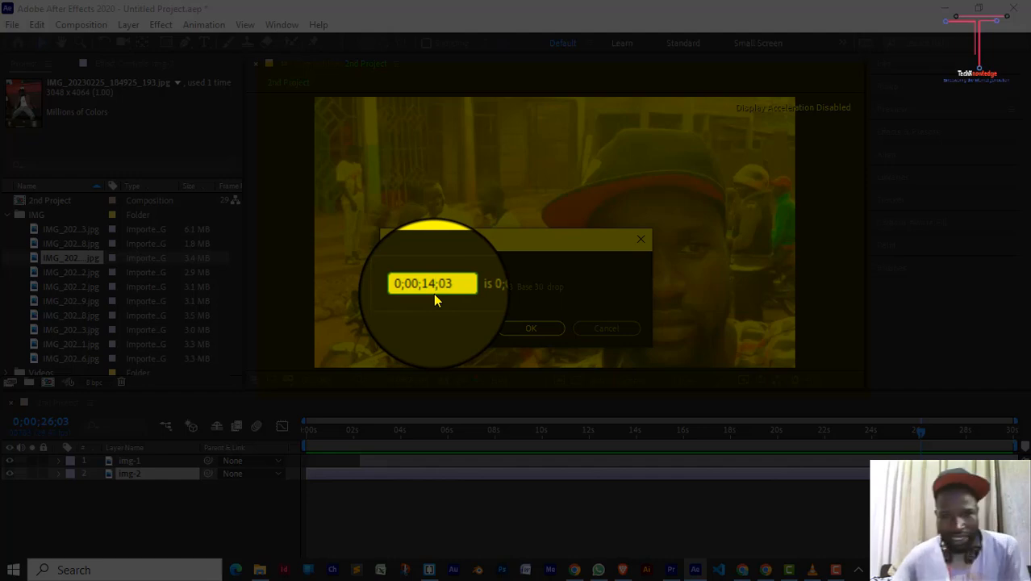
{"action": "left_click", "coordinate": [538, 326]}
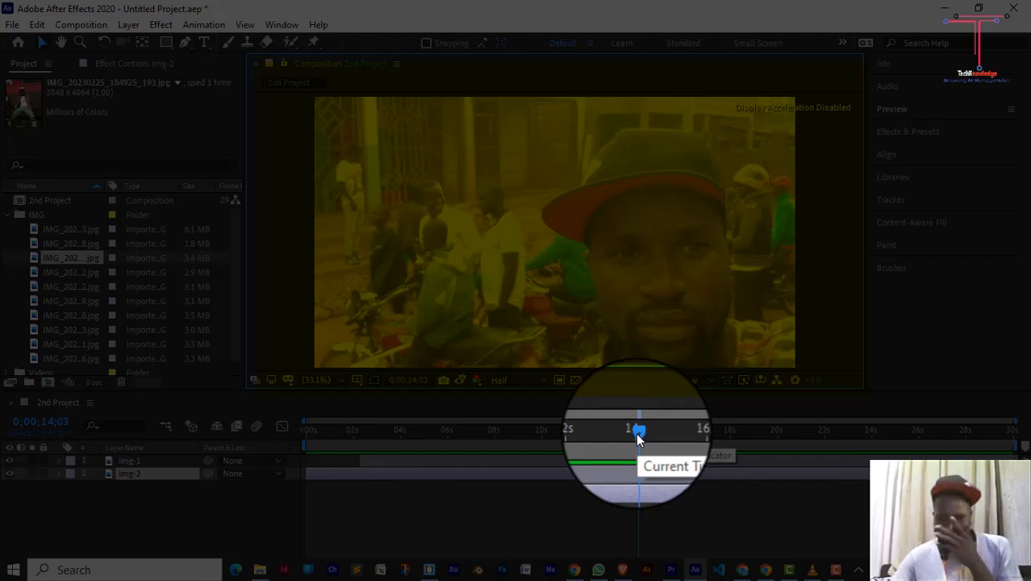
- Review the composition's preview resolution options and keep Half
{"action": "left_click", "coordinate": [541, 384]}
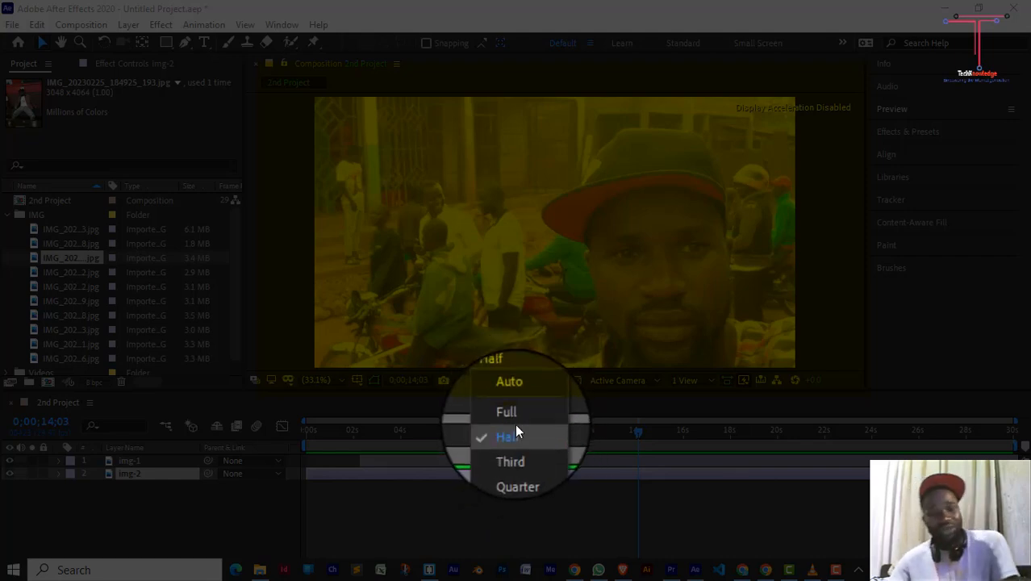
{"action": "left_click", "coordinate": [516, 433]}
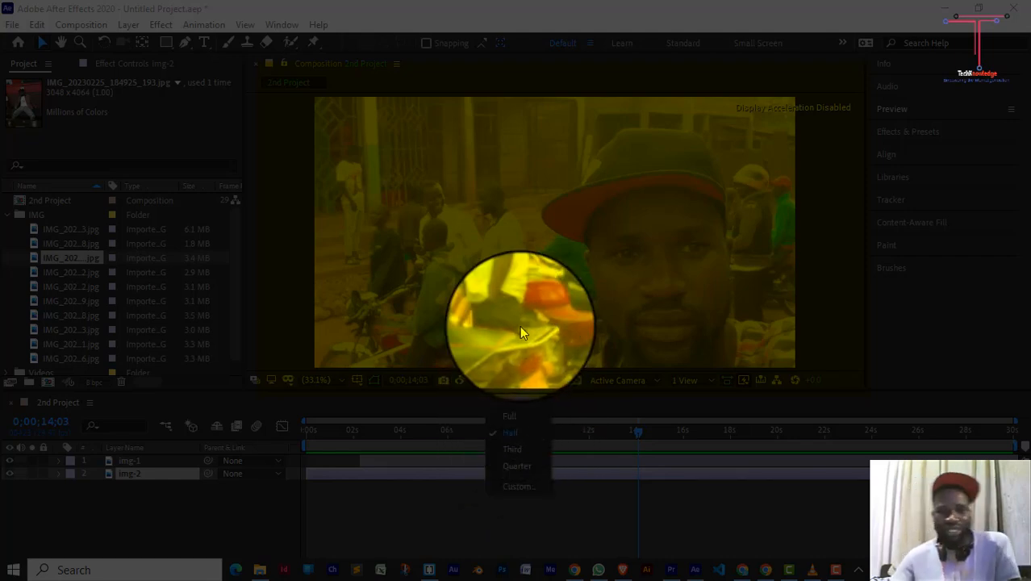
{"action": "left_click", "coordinate": [511, 433]}
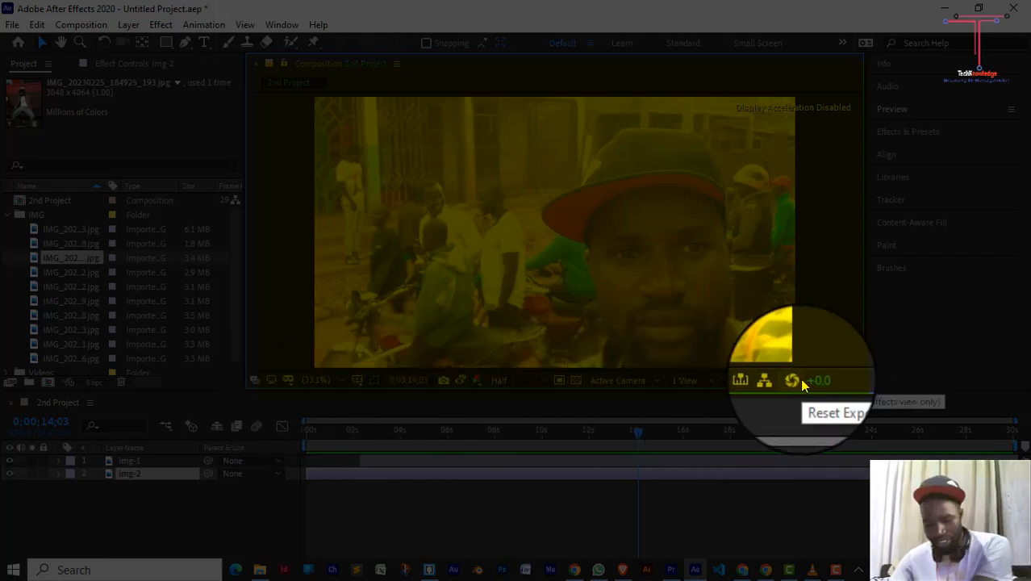
- Expand the Info panel and collapse it again
{"action": "left_click", "coordinate": [901, 66]}
{"action": "left_click", "coordinate": [891, 68]}
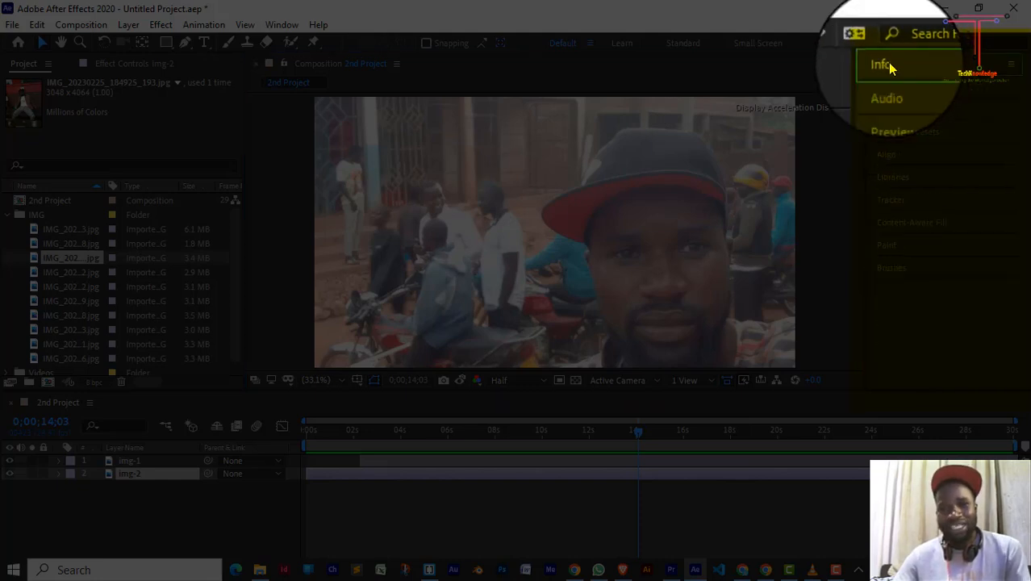
- Look through the Info, Audio and Preview panels one by one, collapsing each again
{"action": "left_click", "coordinate": [892, 71]}
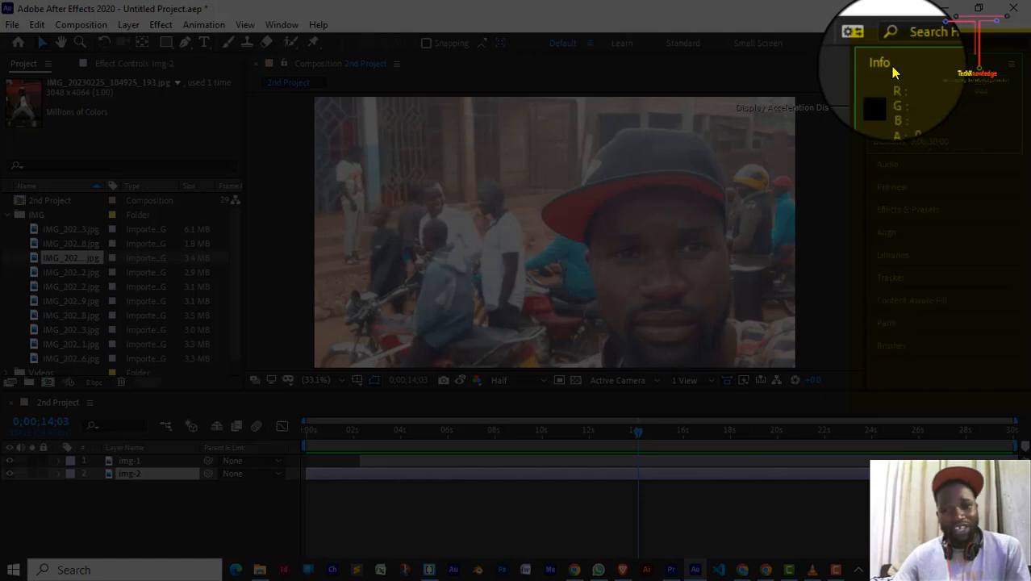
{"action": "left_click", "coordinate": [893, 71]}
{"action": "left_click", "coordinate": [898, 87]}
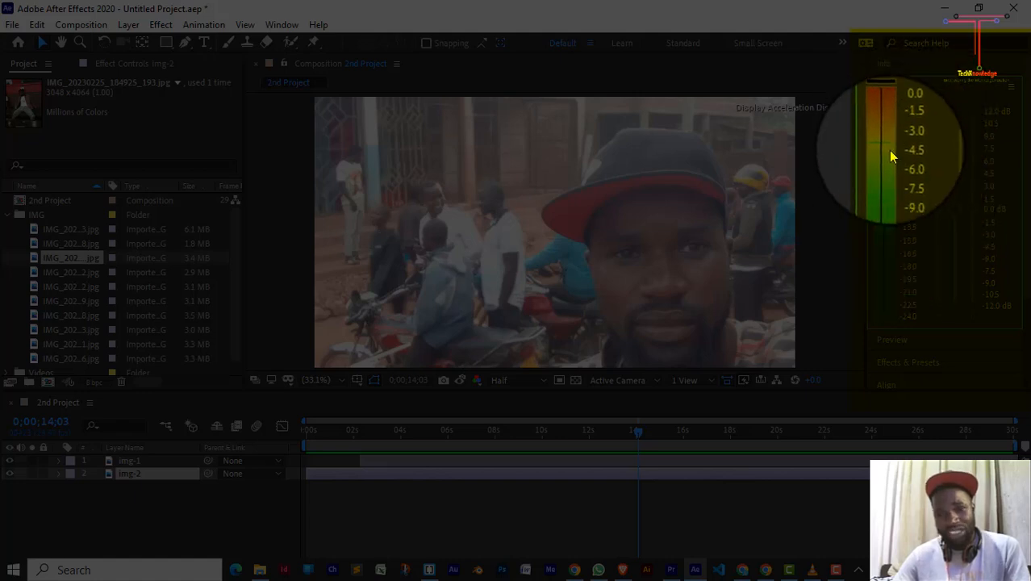
{"action": "left_click", "coordinate": [885, 89]}
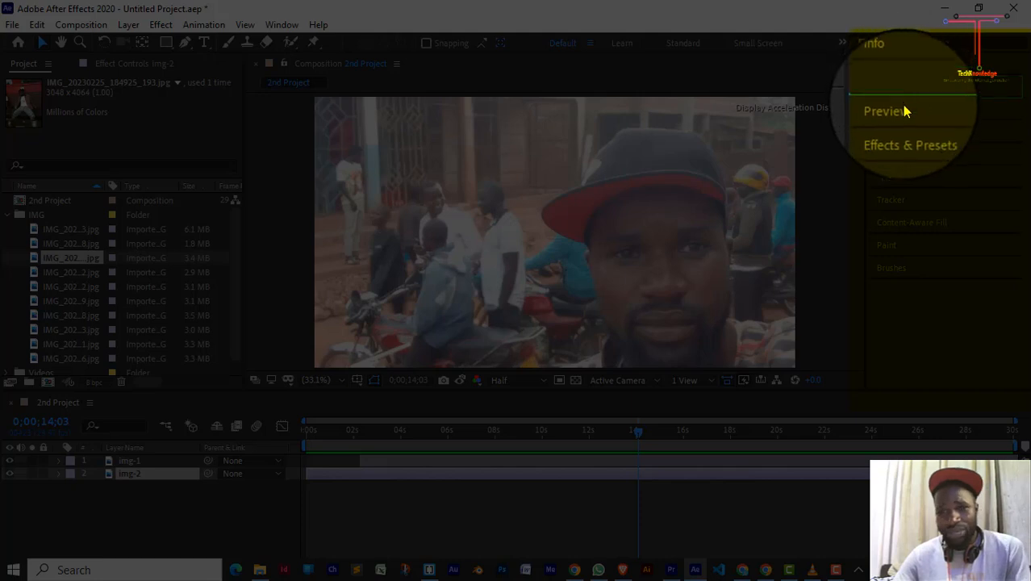
{"action": "left_click", "coordinate": [903, 114]}
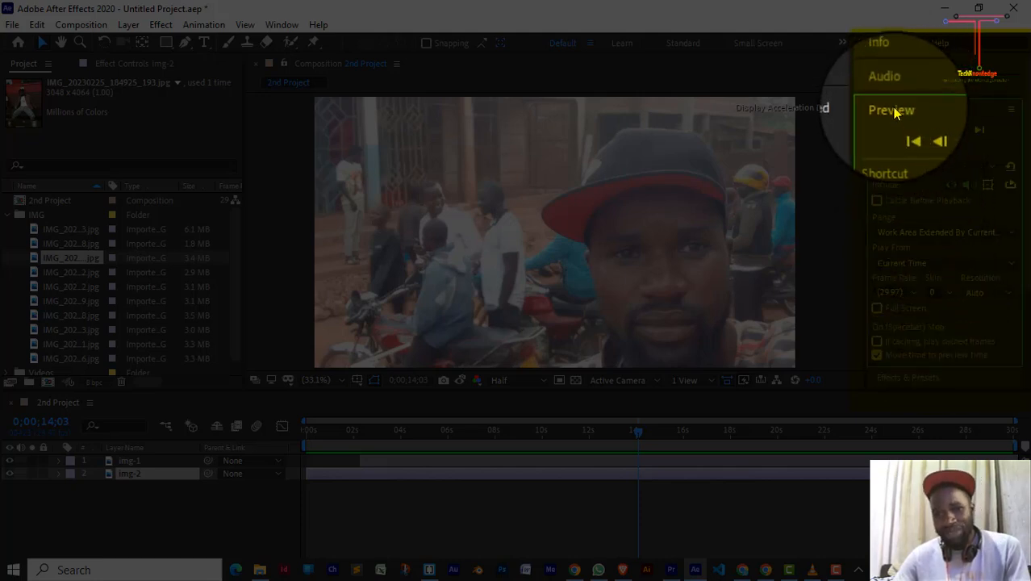
{"action": "left_click", "coordinate": [894, 113]}
- Look through the Effects & Presets, Align and Libraries panels one by one, collapsing each again
{"action": "left_click", "coordinate": [891, 137]}
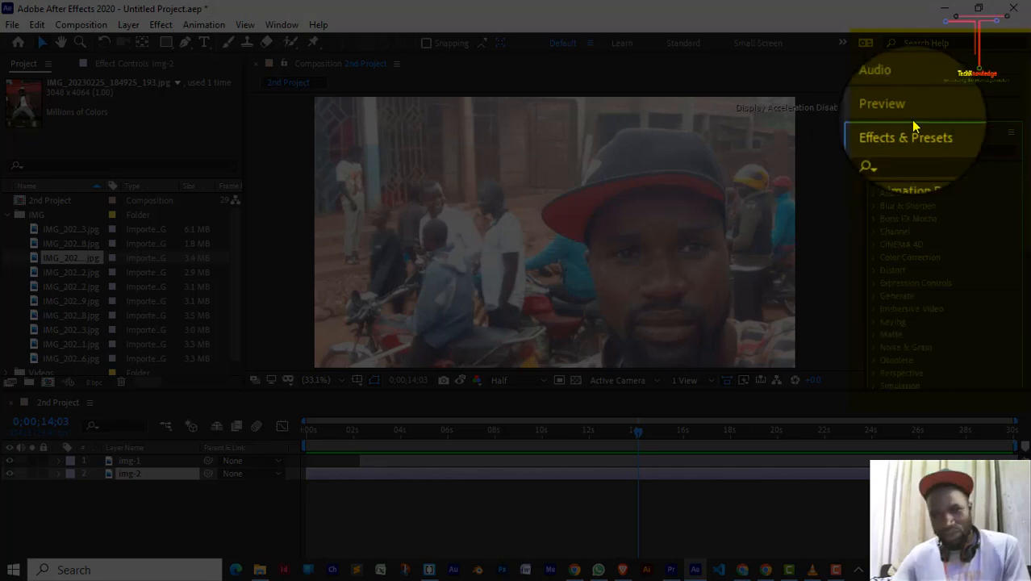
{"action": "left_click", "coordinate": [903, 142]}
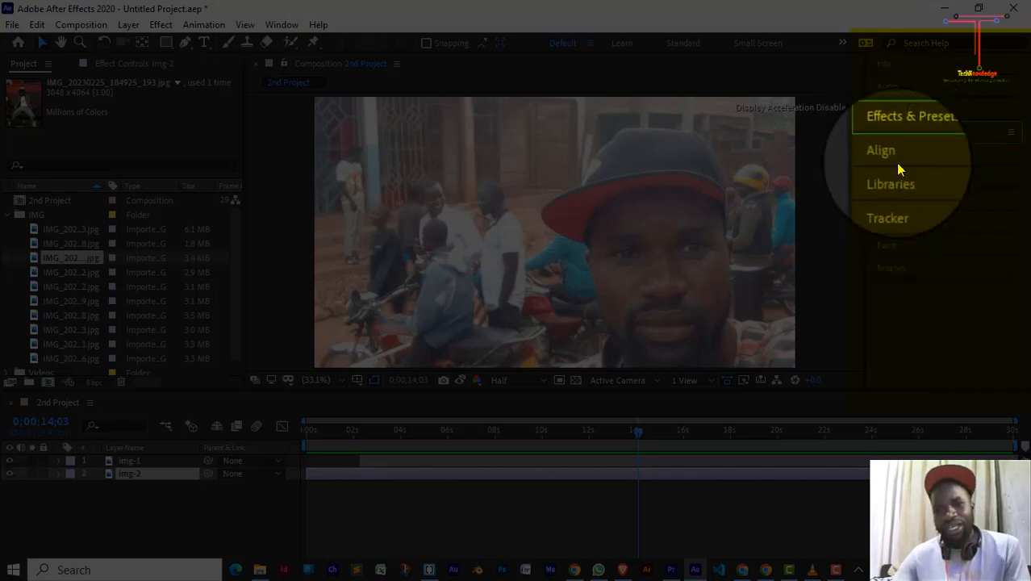
{"action": "left_click", "coordinate": [899, 162]}
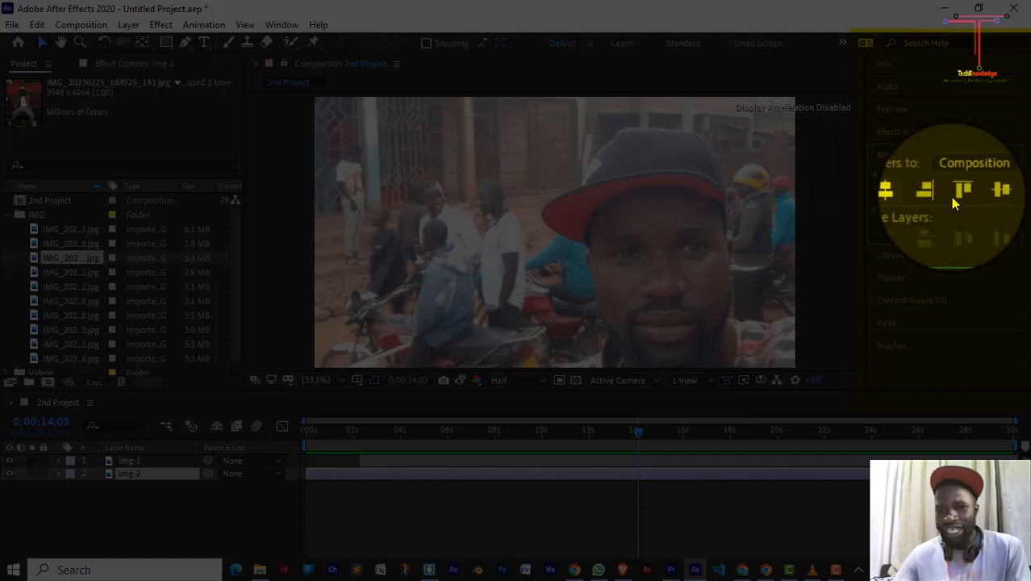
{"action": "left_click", "coordinate": [883, 153]}
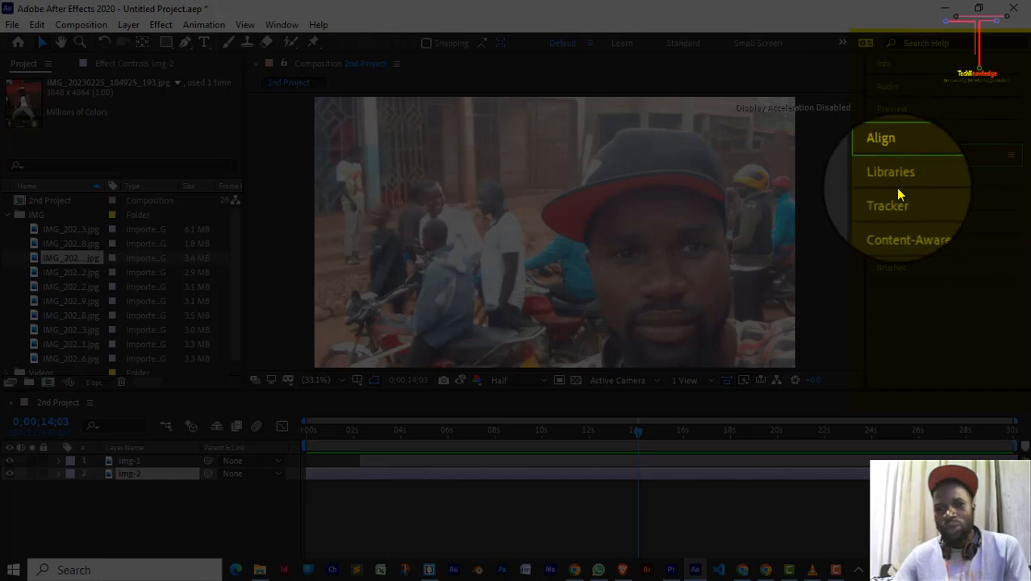
{"action": "left_click", "coordinate": [900, 184]}
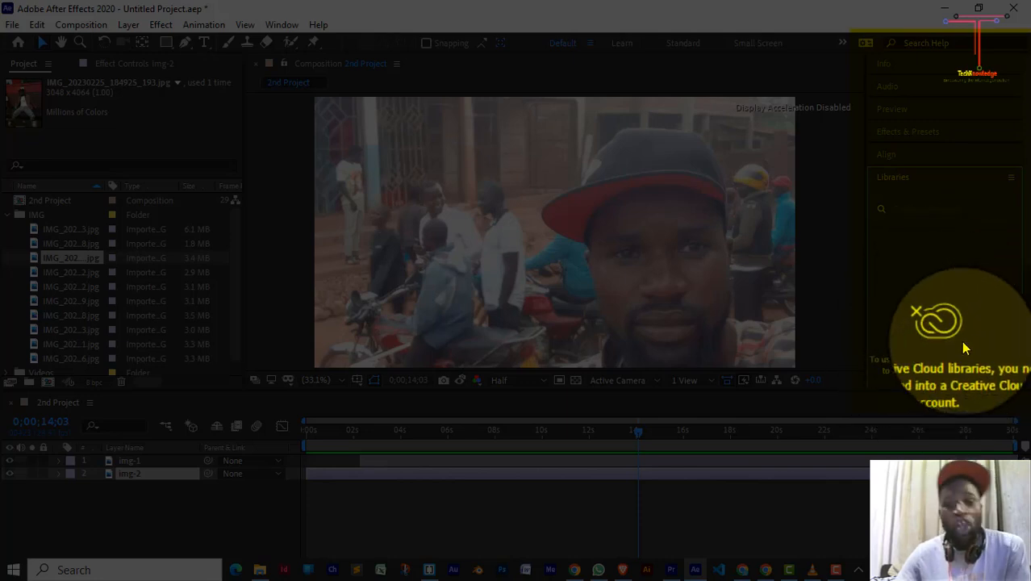
{"action": "left_click", "coordinate": [865, 186]}
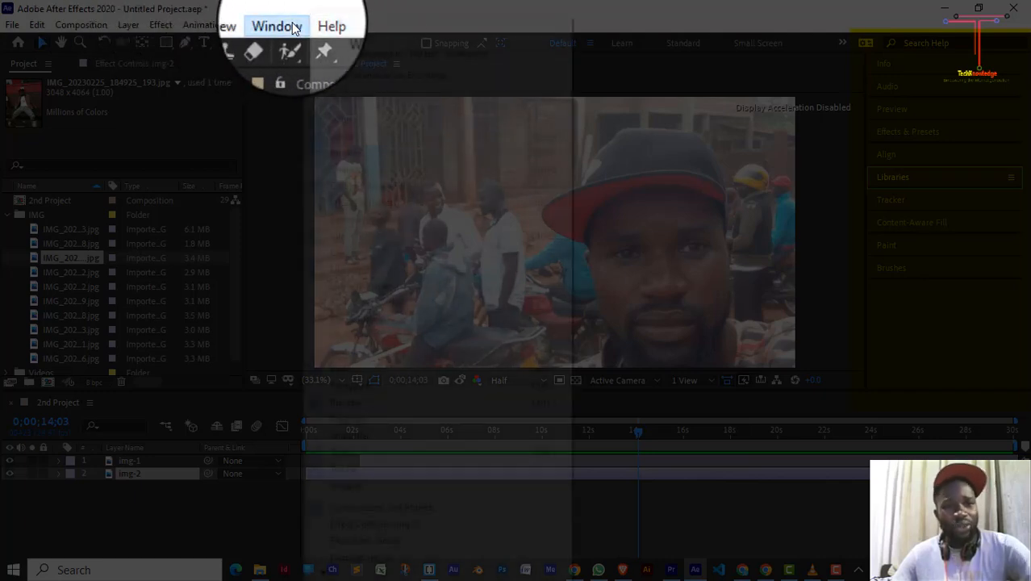
- Switch the workspace from Default to All Panels
{"action": "left_click", "coordinate": [294, 26]}
{"action": "mouse_move", "coordinate": [339, 40]}
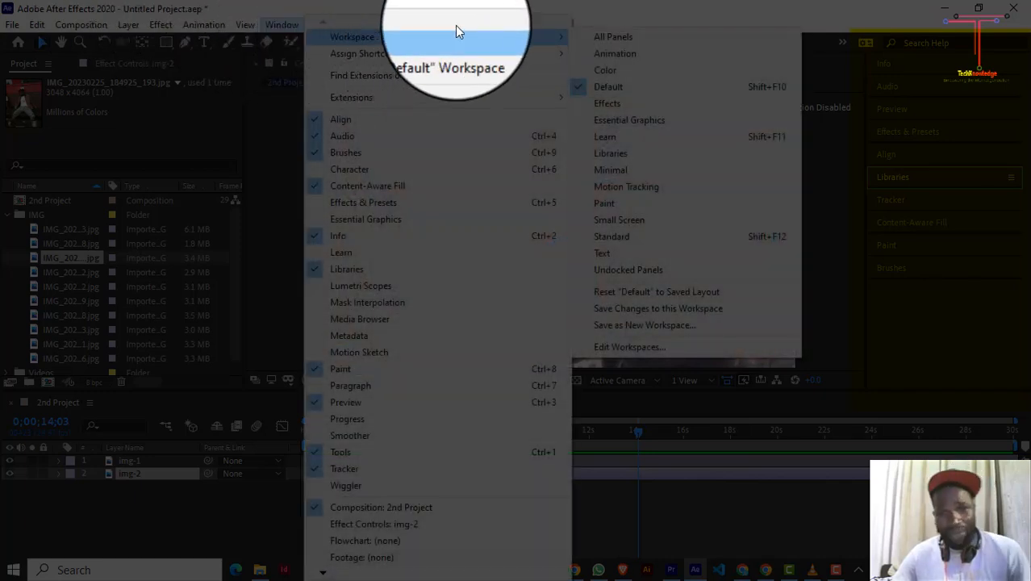
{"action": "mouse_move", "coordinate": [543, 36]}
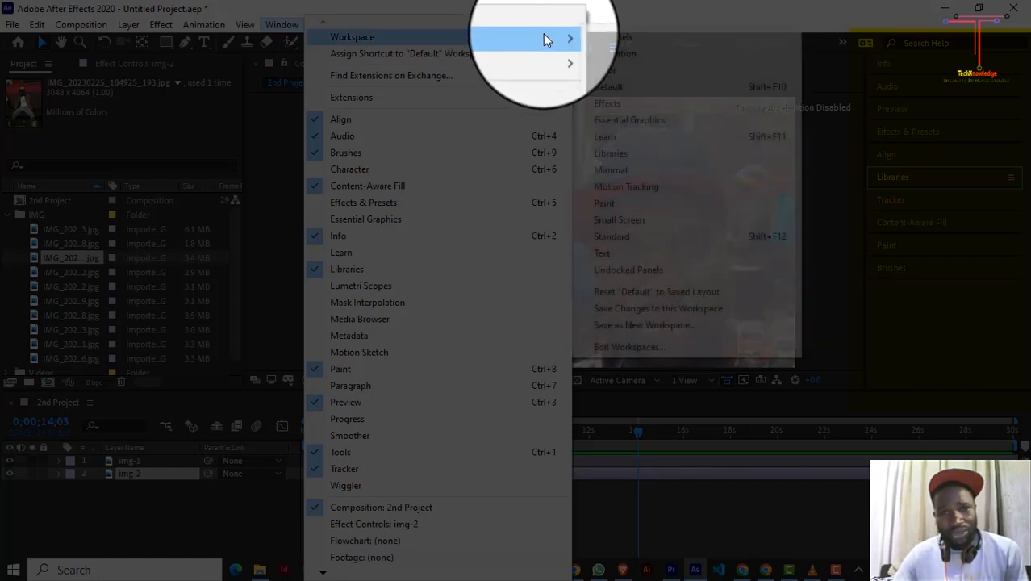
{"action": "left_click", "coordinate": [601, 38]}
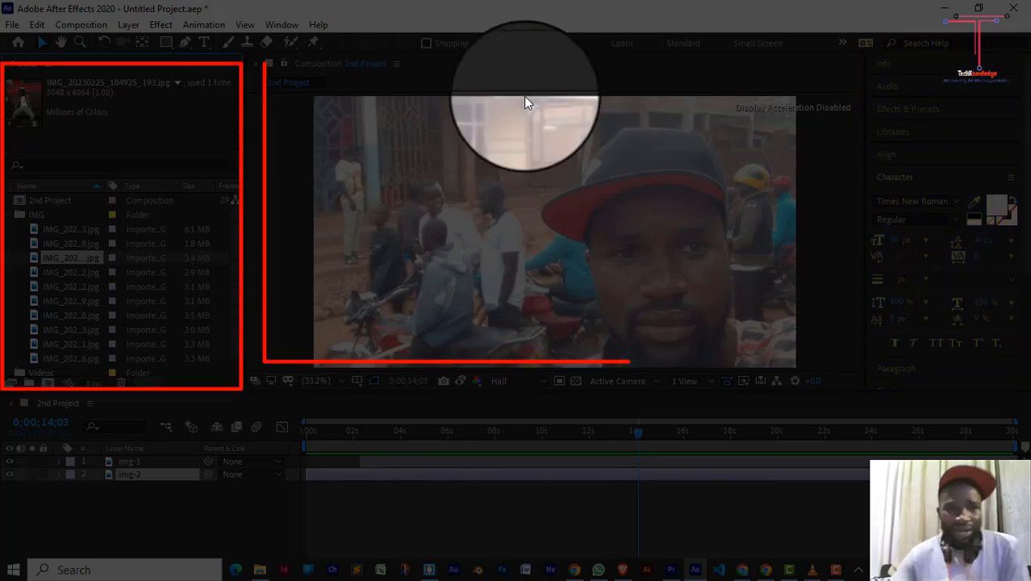
- Maximize the Project panel, restore the normal layout, and maximize the Project panel again
{"action": "double_click", "coordinate": [151, 65]}
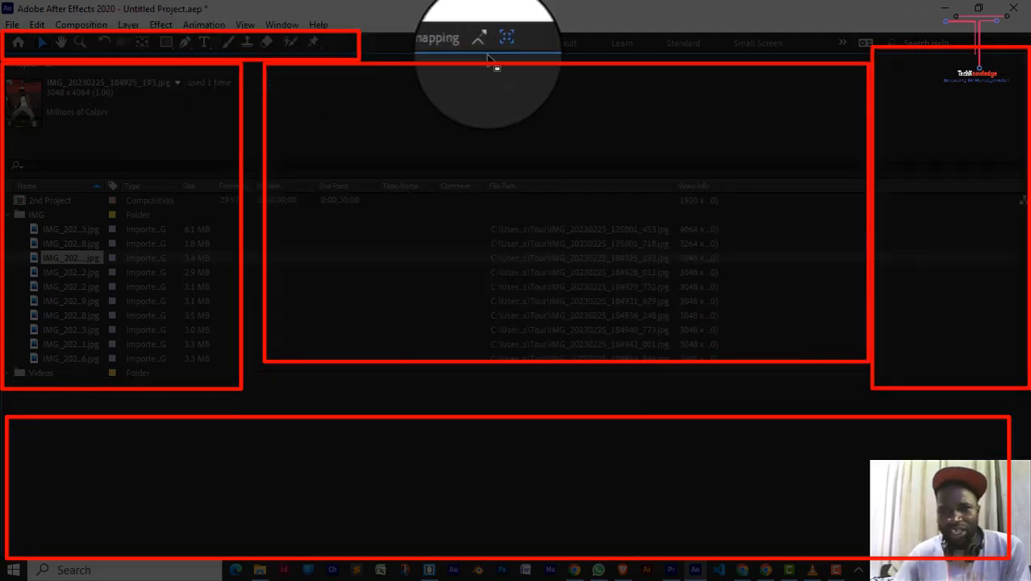
{"action": "double_click", "coordinate": [112, 63]}
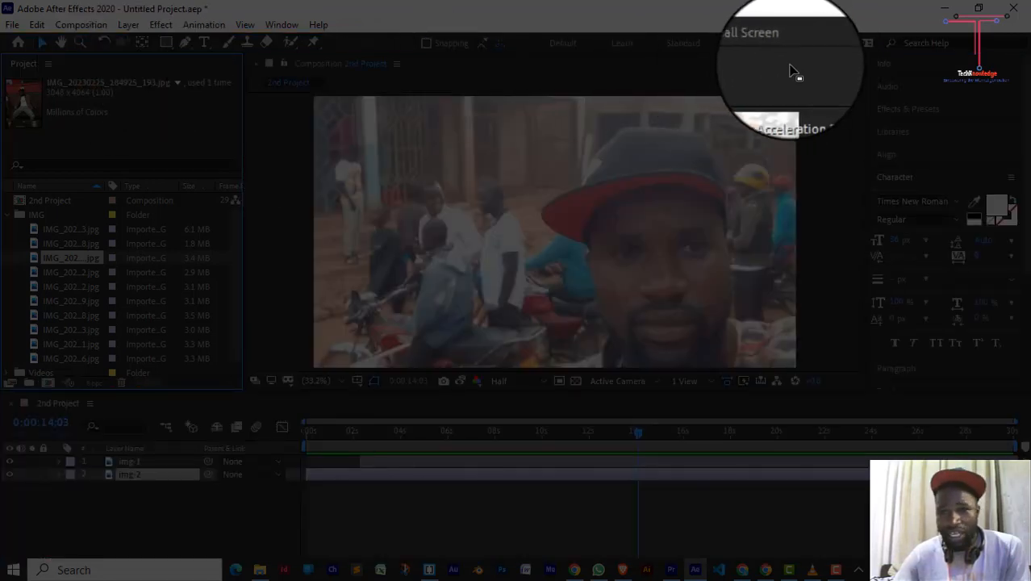
{"action": "left_click", "coordinate": [906, 64]}
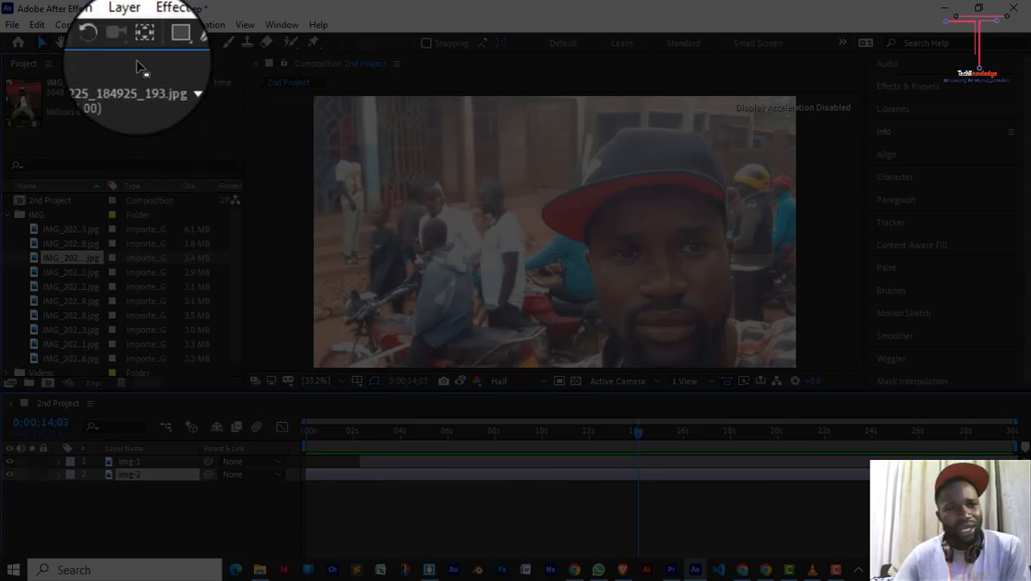
{"action": "key", "text": "grave"}
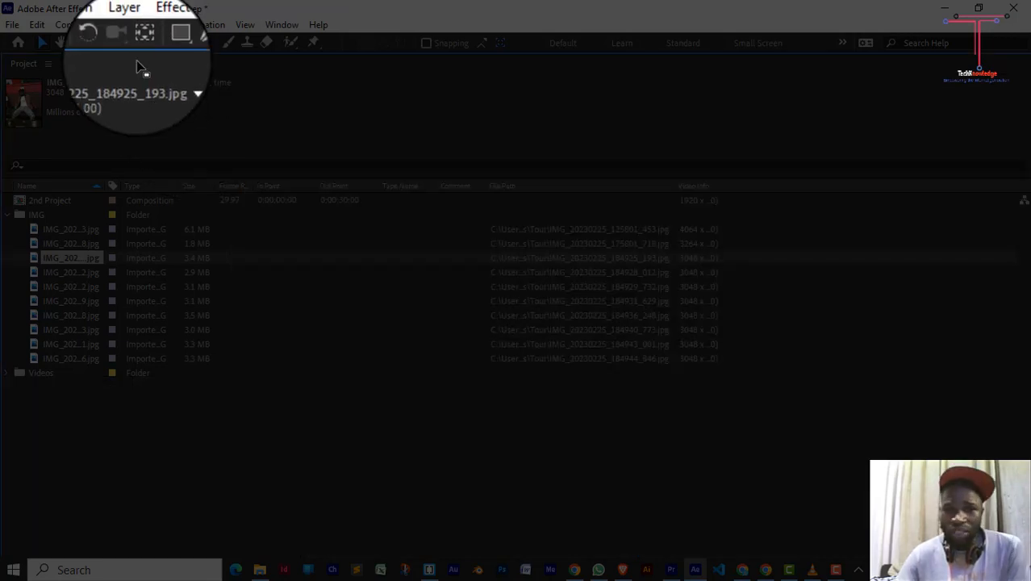
- Reset the All Panels workspace to its saved layout
{"action": "left_click", "coordinate": [284, 24]}
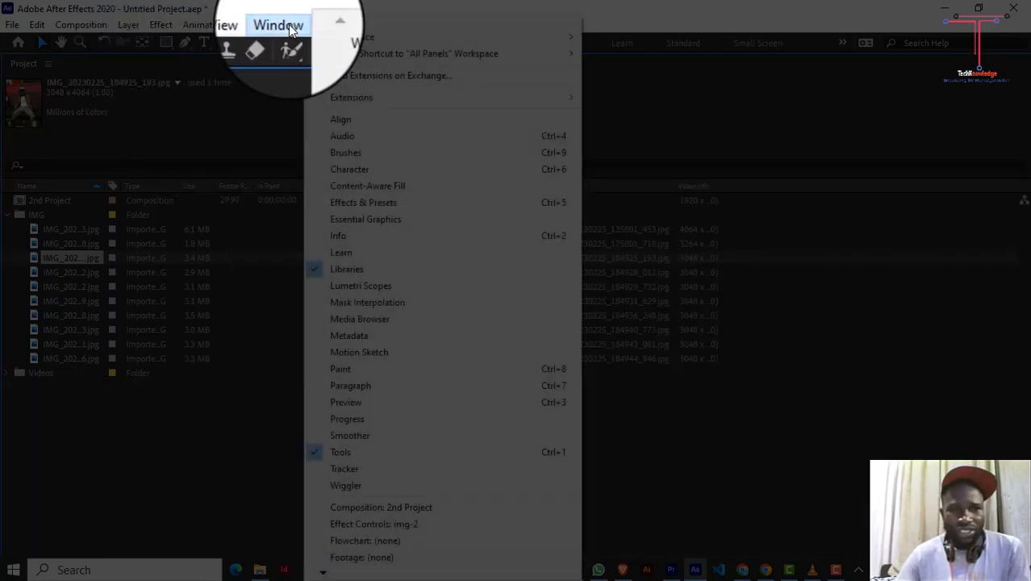
{"action": "mouse_move", "coordinate": [359, 37]}
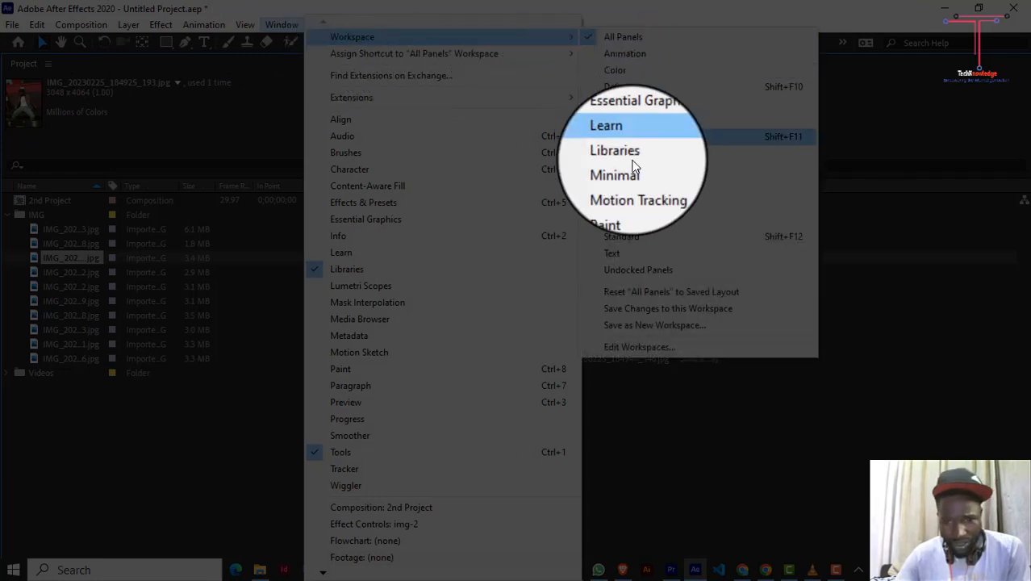
{"action": "left_click", "coordinate": [632, 297]}
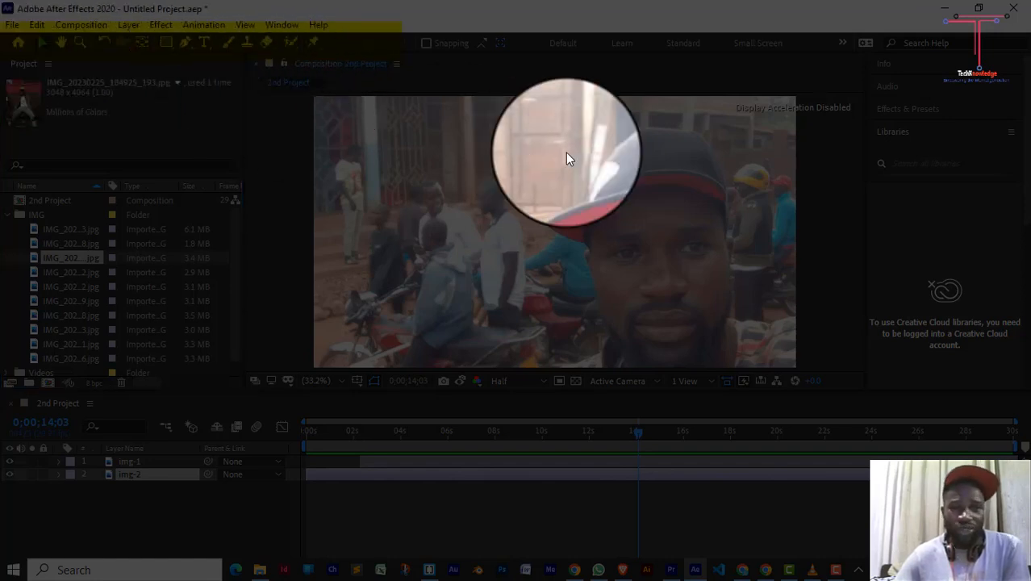
- Preview several photos in the IMG folder by selecting them in turn, ending on the second photo
{"action": "left_click_drag", "start_coordinate": [504, 191], "coordinate": [444, 176]}
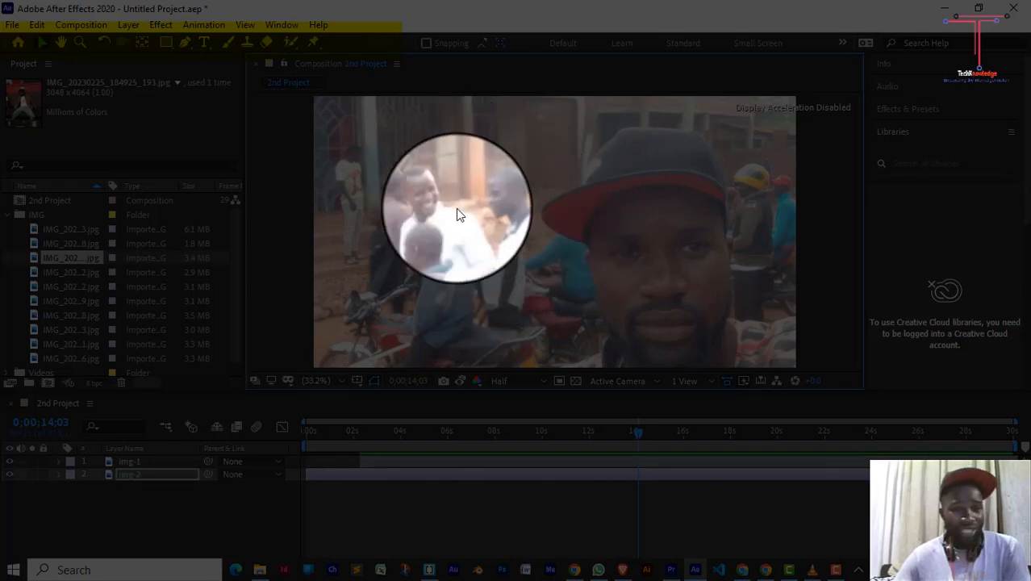
{"action": "left_click", "coordinate": [73, 247]}
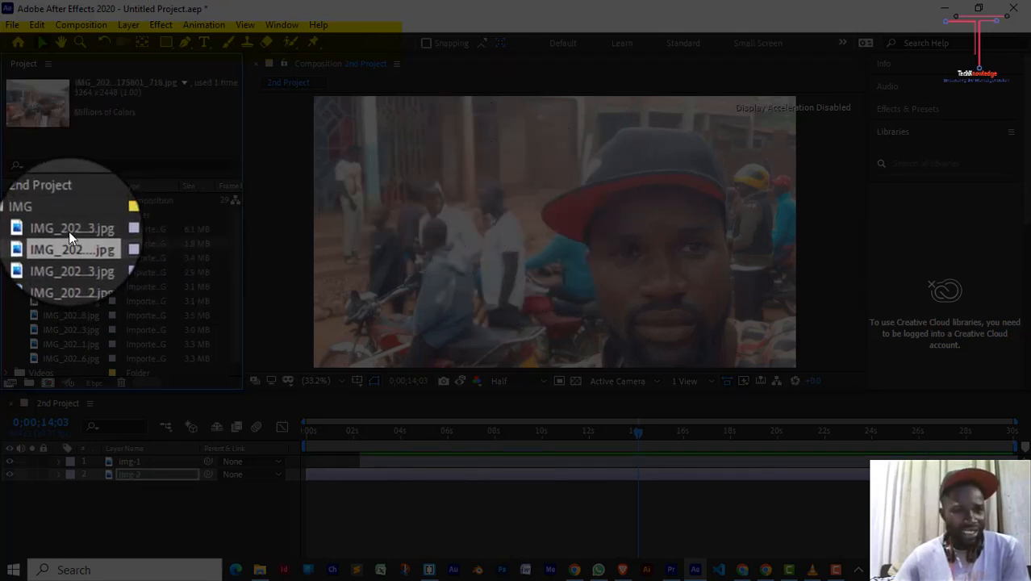
{"action": "left_click", "coordinate": [68, 231]}
{"action": "left_click", "coordinate": [64, 245]}
{"action": "left_click", "coordinate": [68, 259]}
{"action": "left_click", "coordinate": [71, 298]}
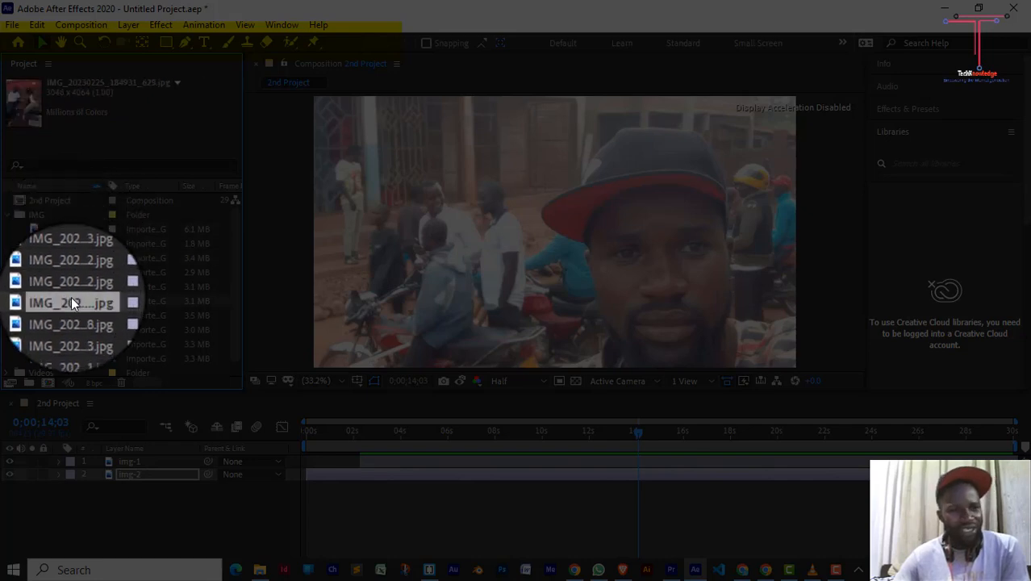
{"action": "left_click", "coordinate": [70, 316]}
{"action": "left_click", "coordinate": [73, 347]}
{"action": "left_click", "coordinate": [65, 242]}
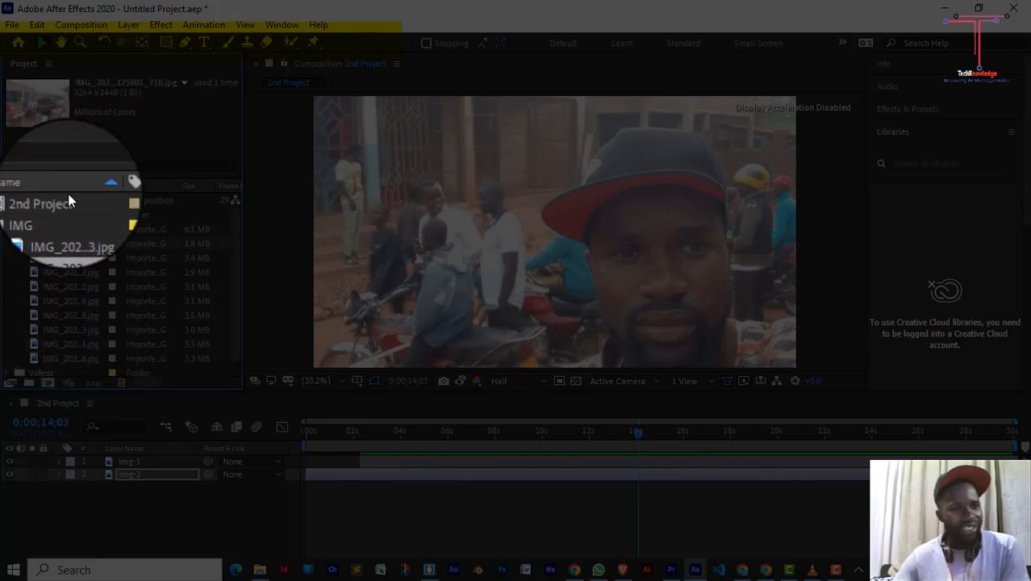
- Pan the photo around in the composition viewer with the Hand tool
{"action": "left_click", "coordinate": [61, 46]}
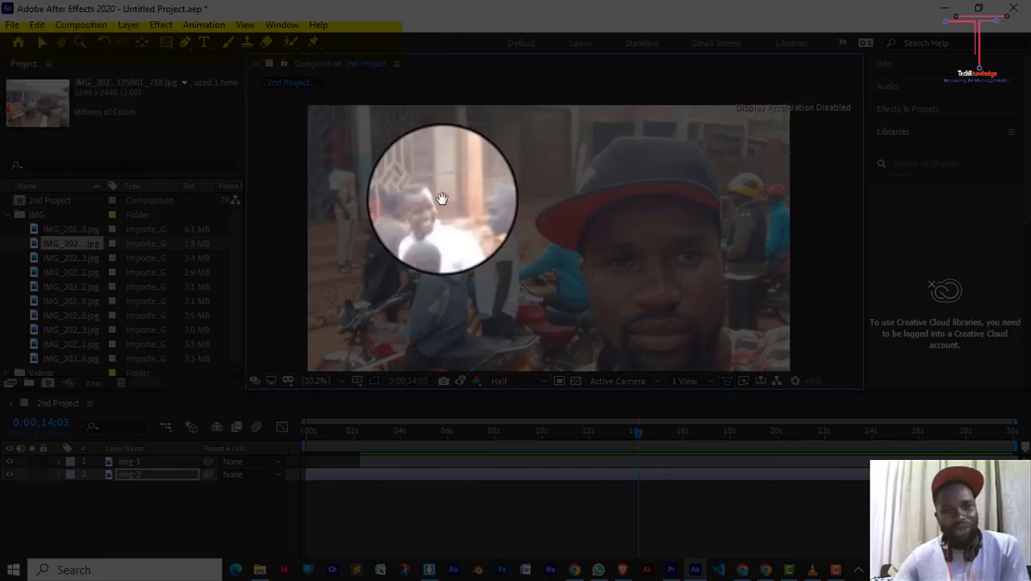
{"action": "left_click_drag", "start_coordinate": [445, 198], "coordinate": [494, 156]}
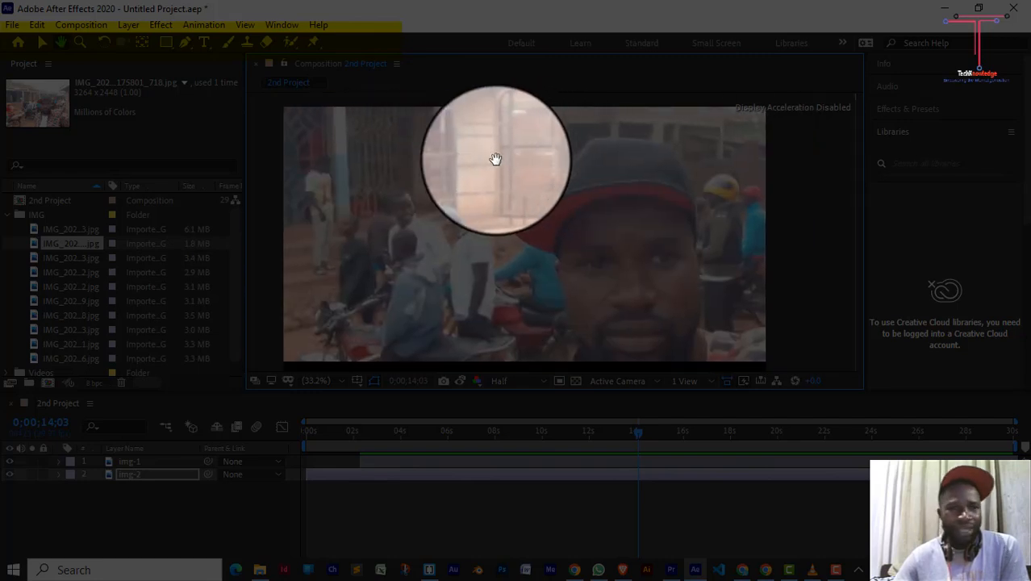
- Zoom the composition view in and back out to 3.2% with the Zoom tool
{"action": "left_click", "coordinate": [85, 51]}
{"action": "left_click", "coordinate": [356, 163]}
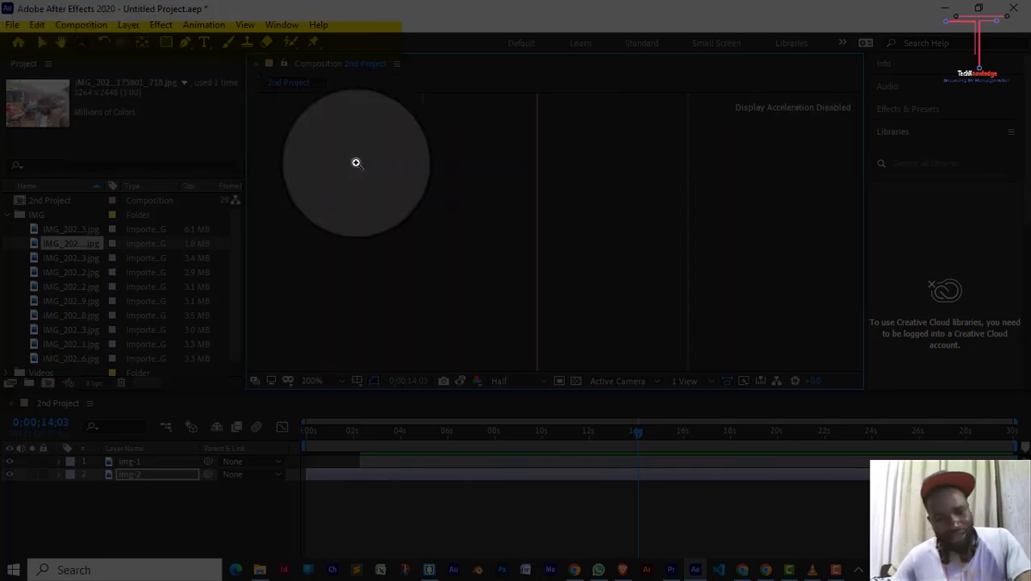
{"action": "left_click", "coordinate": [356, 163], "text": "alt"}
{"action": "left_click", "coordinate": [356, 163], "text": "alt"}
{"action": "left_click", "coordinate": [356, 163], "text": "alt"}
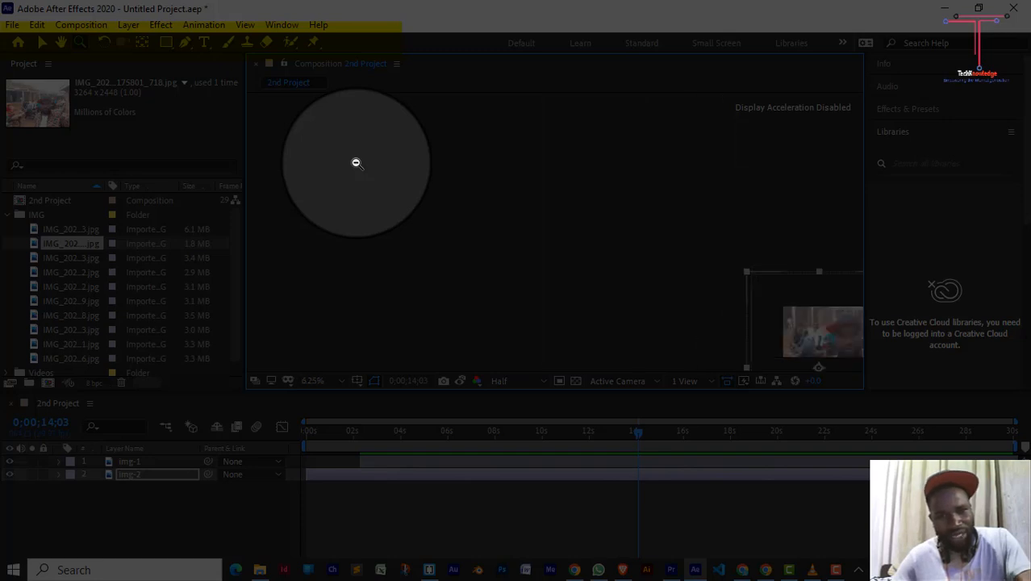
{"action": "left_click", "coordinate": [356, 163], "text": "alt"}
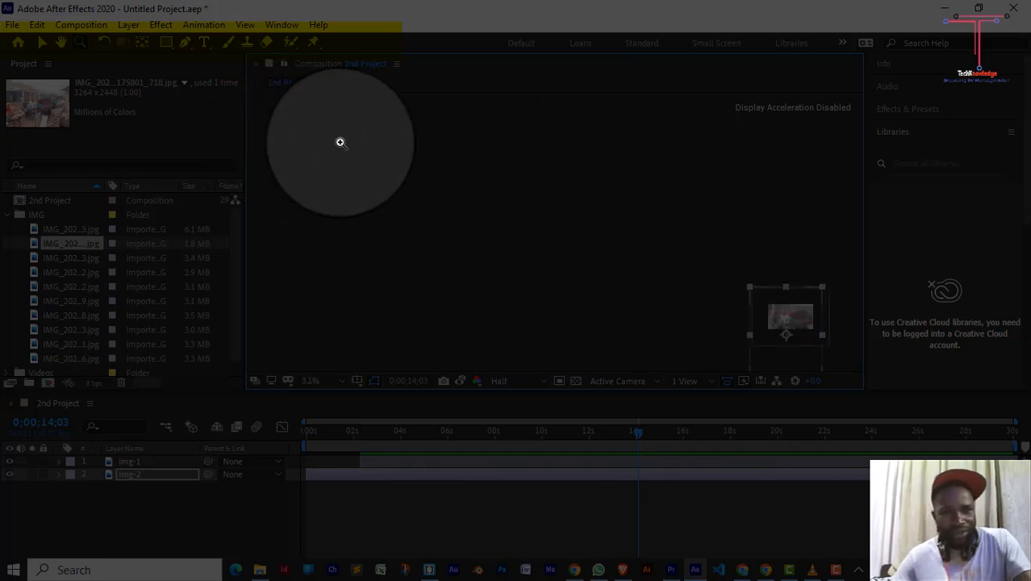
- Magnify the composition view to 200% with the Zoom tool
{"action": "left_click", "coordinate": [340, 142]}
{"action": "left_click", "coordinate": [341, 142]}
{"action": "left_click", "coordinate": [341, 142]}
{"action": "left_click", "coordinate": [61, 43]}
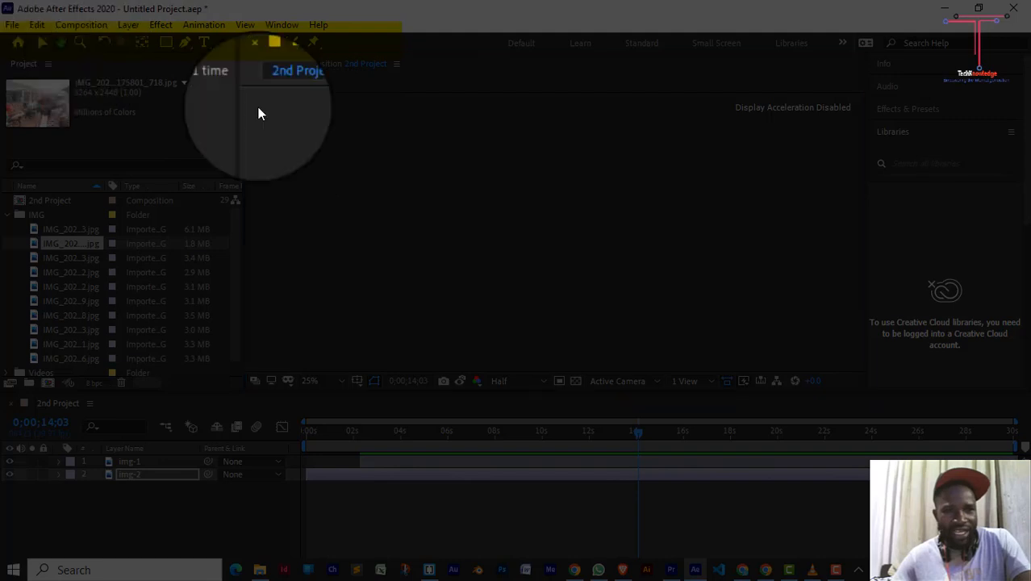
{"action": "left_click", "coordinate": [81, 43]}
{"action": "left_click", "coordinate": [522, 197]}
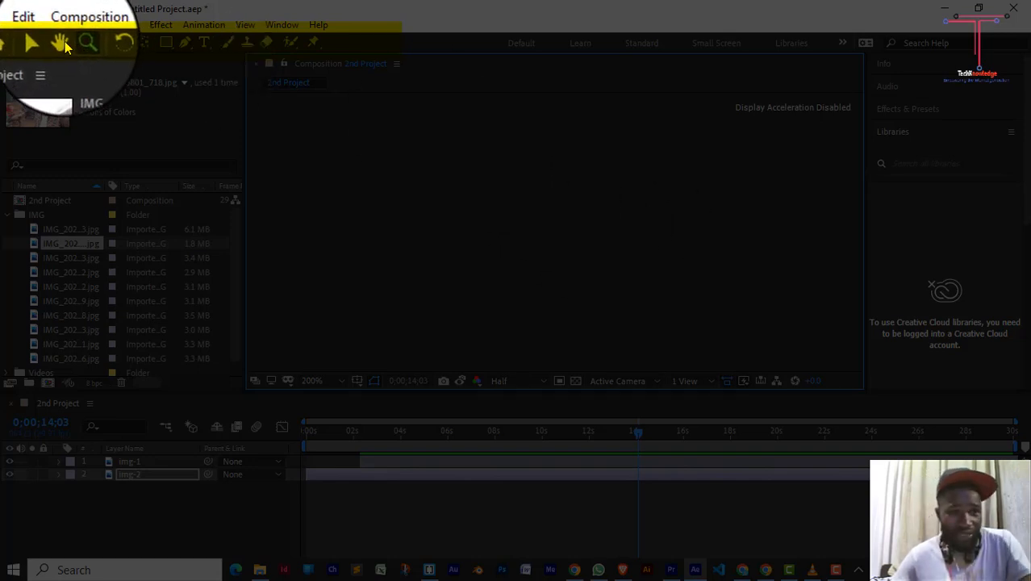
- Activate the Hand tool, then enlarge the timeline area and return it to about its former height
{"action": "left_click", "coordinate": [62, 42]}
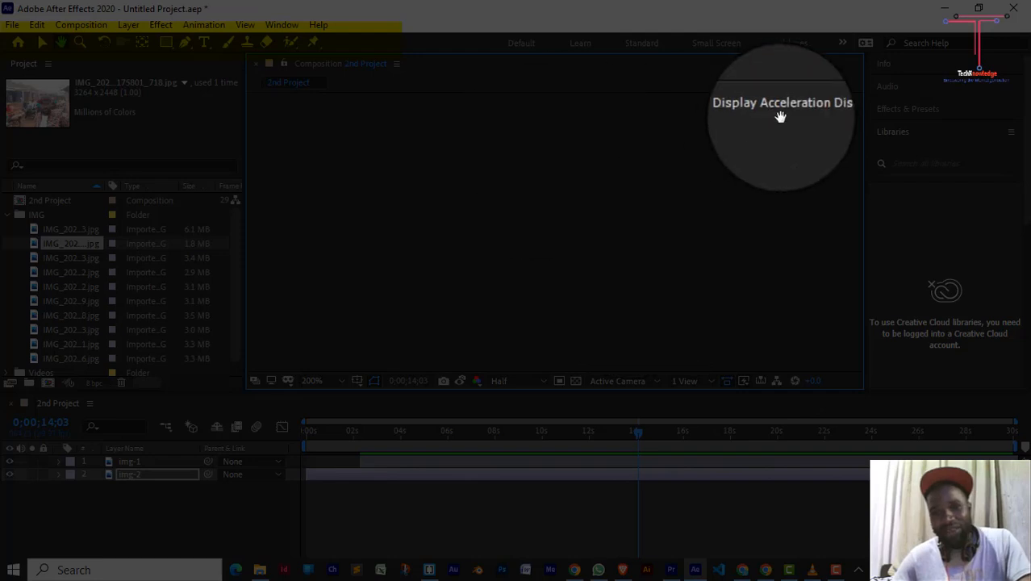
{"action": "left_click_drag", "start_coordinate": [673, 392], "coordinate": [654, 144]}
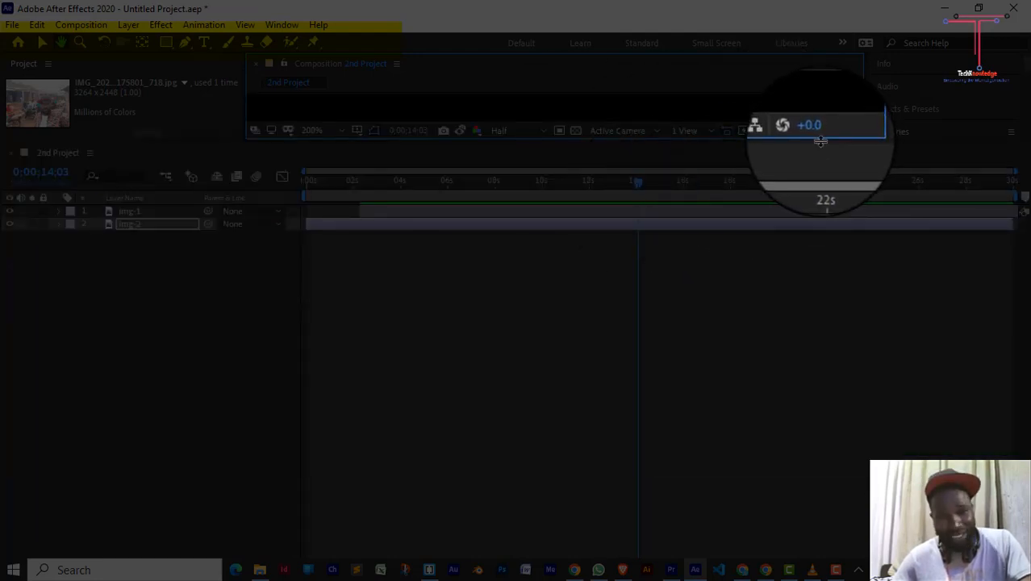
{"action": "left_click_drag", "start_coordinate": [821, 142], "coordinate": [800, 398]}
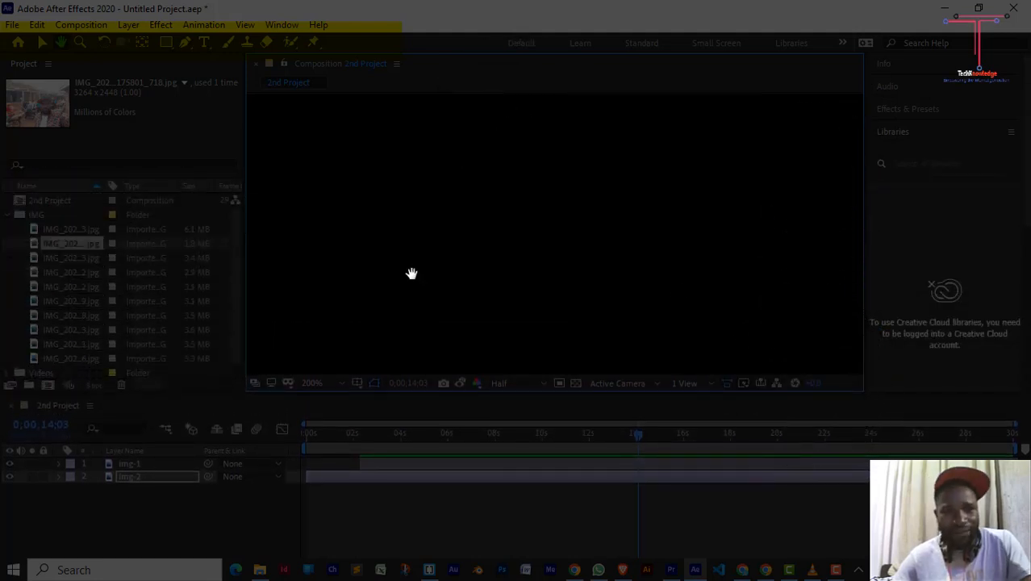
- Set the composition view's magnification to 12.5%, then reduce it to 1.5%
{"action": "left_click", "coordinate": [341, 380]}
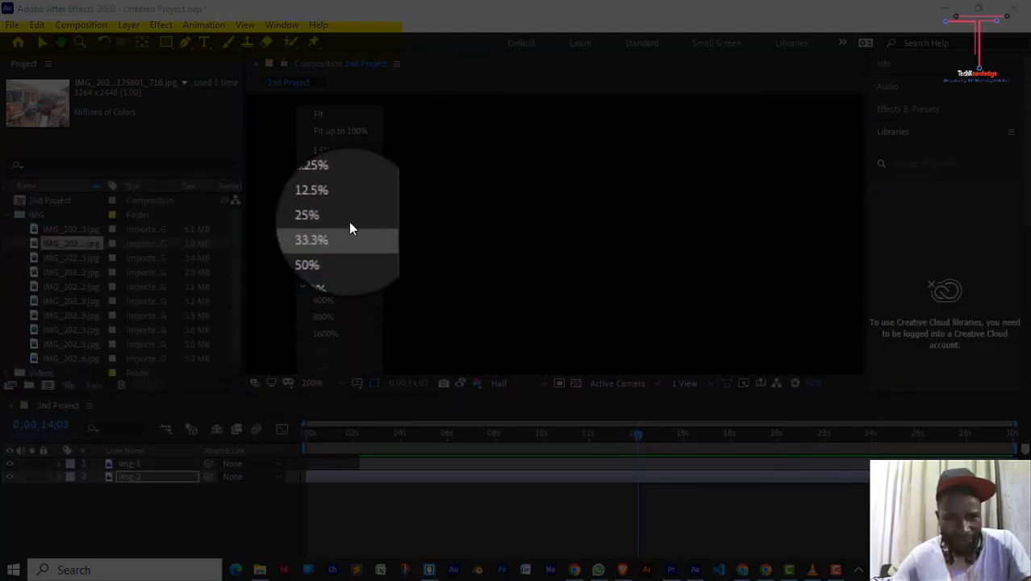
{"action": "left_click", "coordinate": [340, 201]}
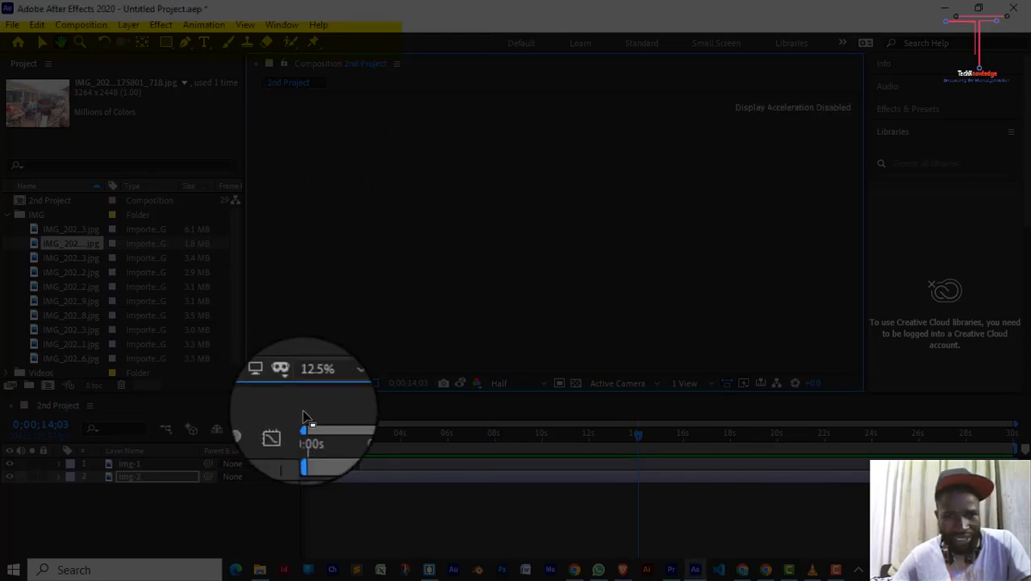
{"action": "left_click", "coordinate": [328, 389]}
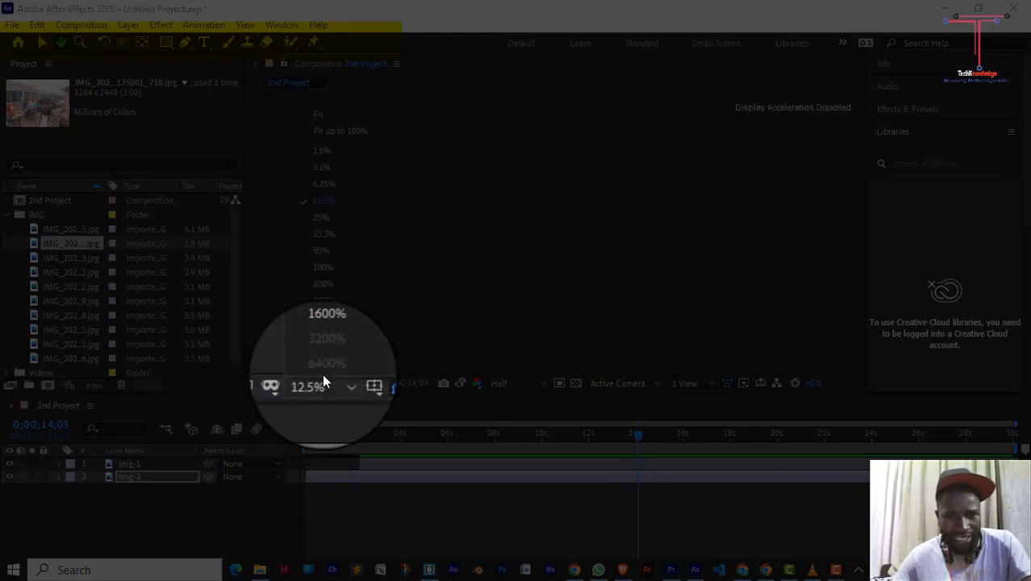
{"action": "left_click", "coordinate": [320, 151]}
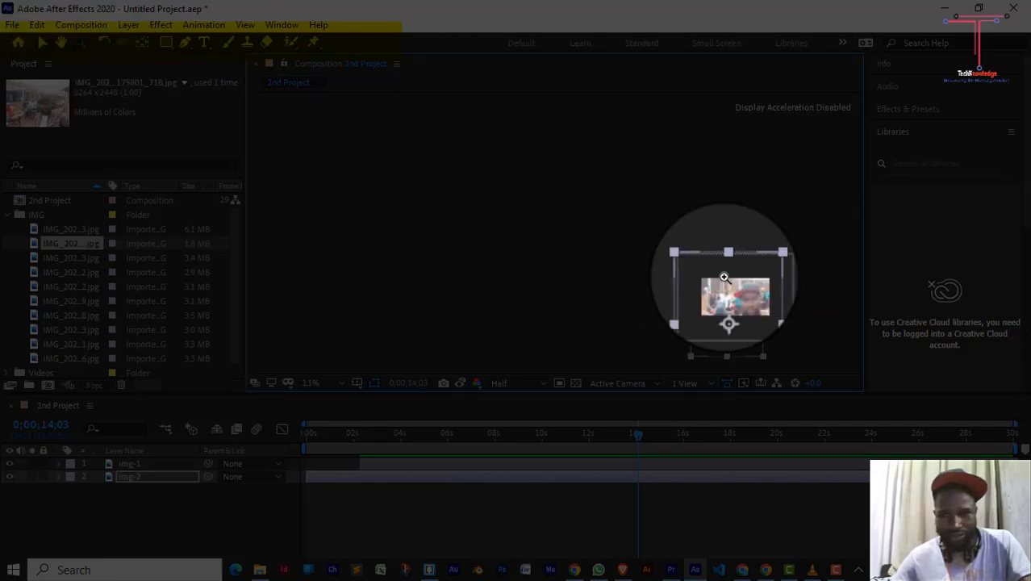
- Magnify the photo in the composition view to 25% with the Zoom tool
{"action": "left_click", "coordinate": [725, 279]}
{"action": "left_click", "coordinate": [609, 234]}
{"action": "left_click", "coordinate": [550, 236]}
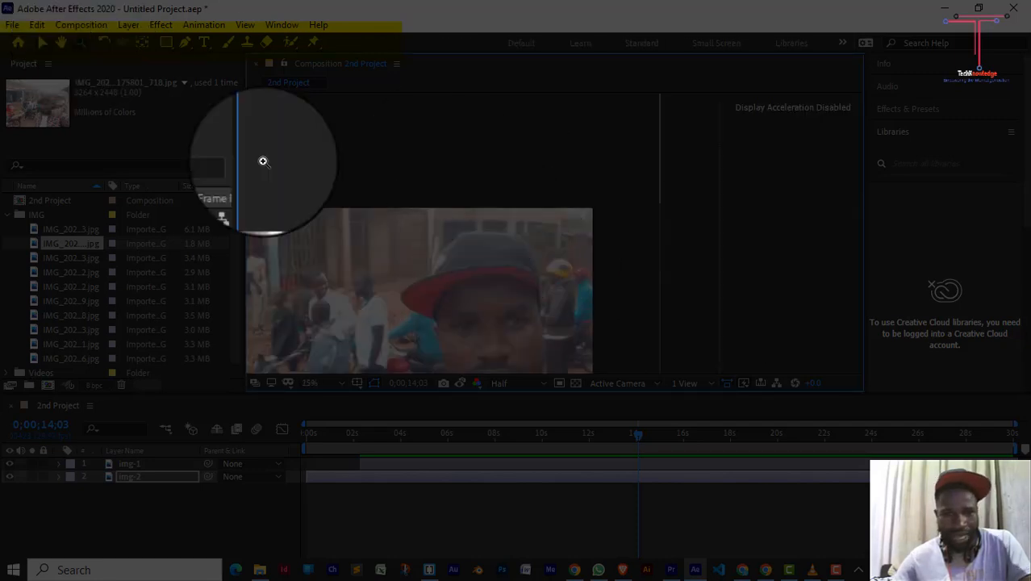
- Pan the photo toward the middle of the viewer with the Hand tool, then set the composition magnification to Fit
{"action": "left_click", "coordinate": [60, 42]}
{"action": "left_click_drag", "start_coordinate": [408, 261], "coordinate": [521, 165]}
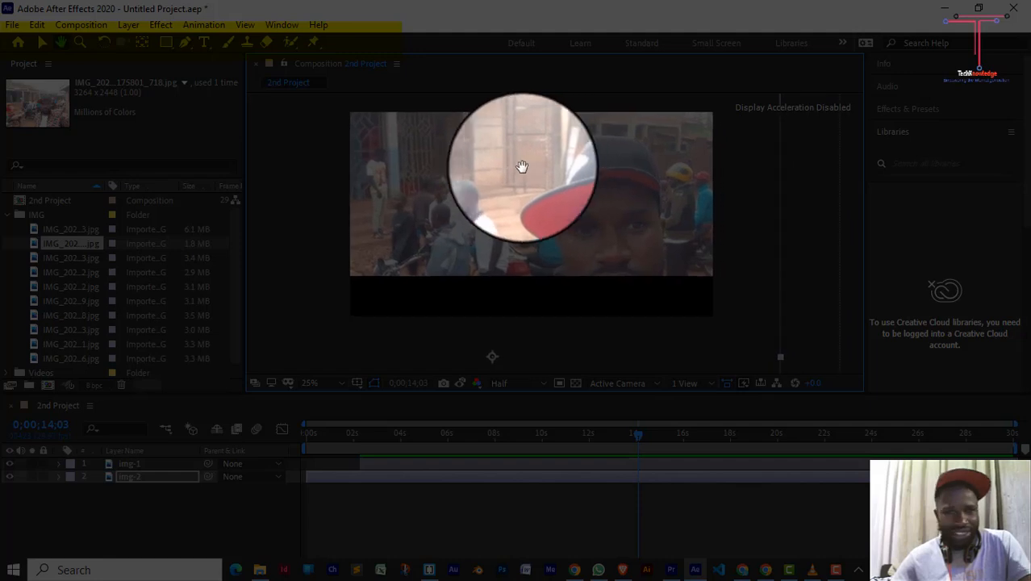
{"action": "left_click", "coordinate": [340, 384]}
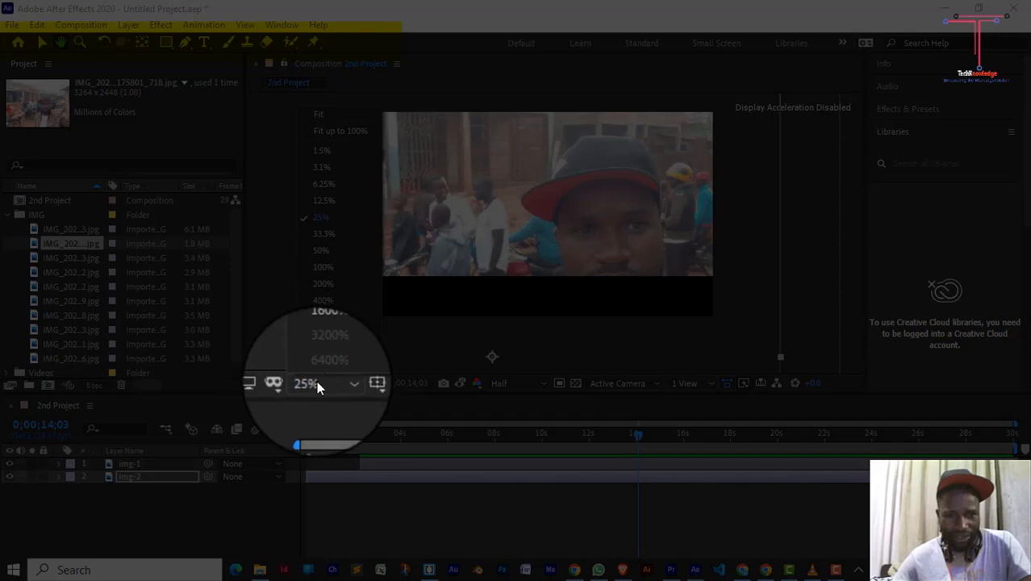
{"action": "left_click", "coordinate": [321, 115]}
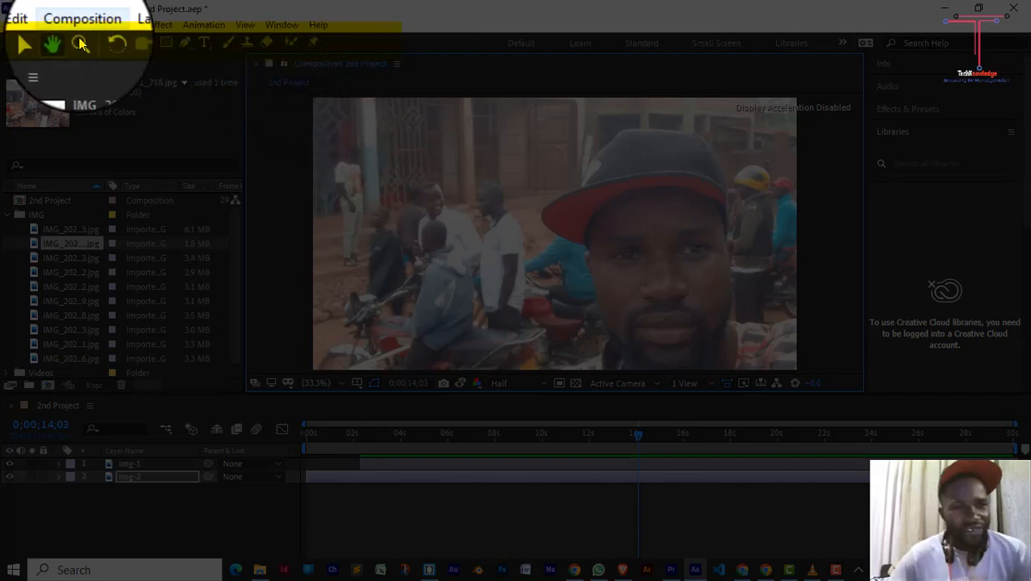
- Rotate the img-1 layer slightly clockwise in the composition viewer with the Rotation tool
{"action": "left_click", "coordinate": [104, 45]}
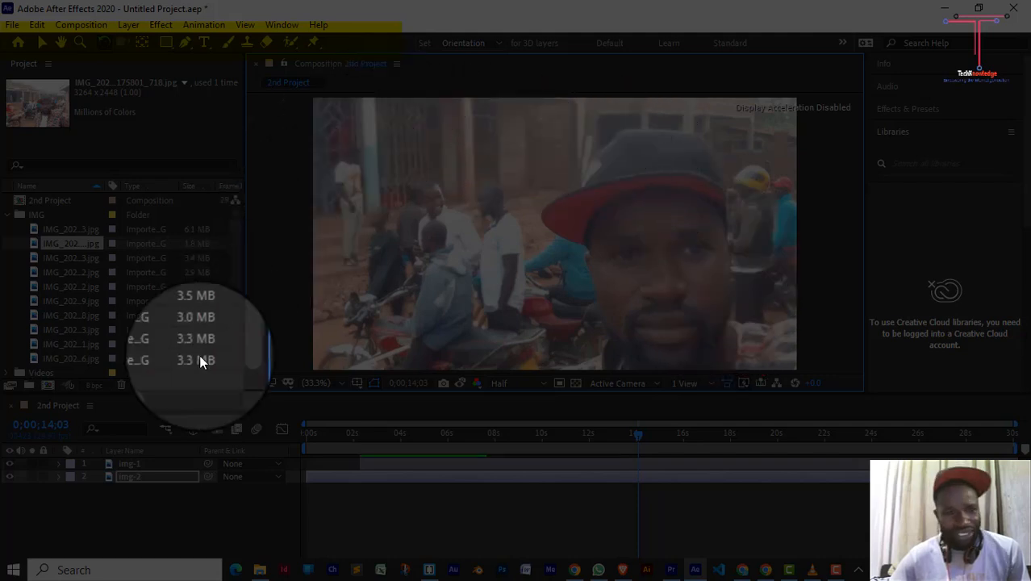
{"action": "left_click", "coordinate": [138, 467]}
{"action": "left_click_drag", "start_coordinate": [696, 200], "coordinate": [762, 179]}
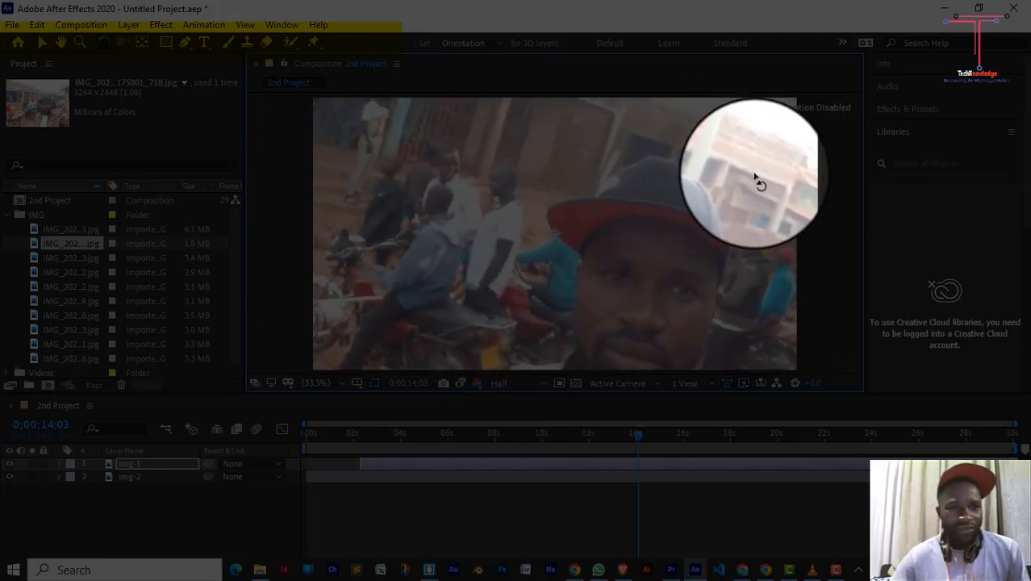
- Activate the Pan Behind (Anchor Point) tool, then switch to the Rounded Rectangle tool from the shape tools
{"action": "left_click", "coordinate": [140, 46]}
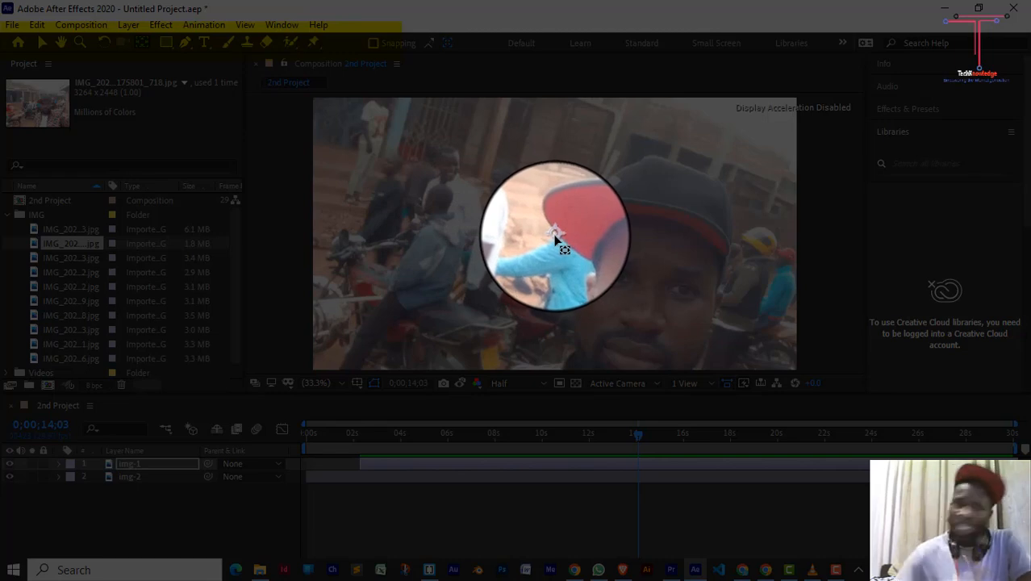
{"action": "left_click", "coordinate": [171, 46]}
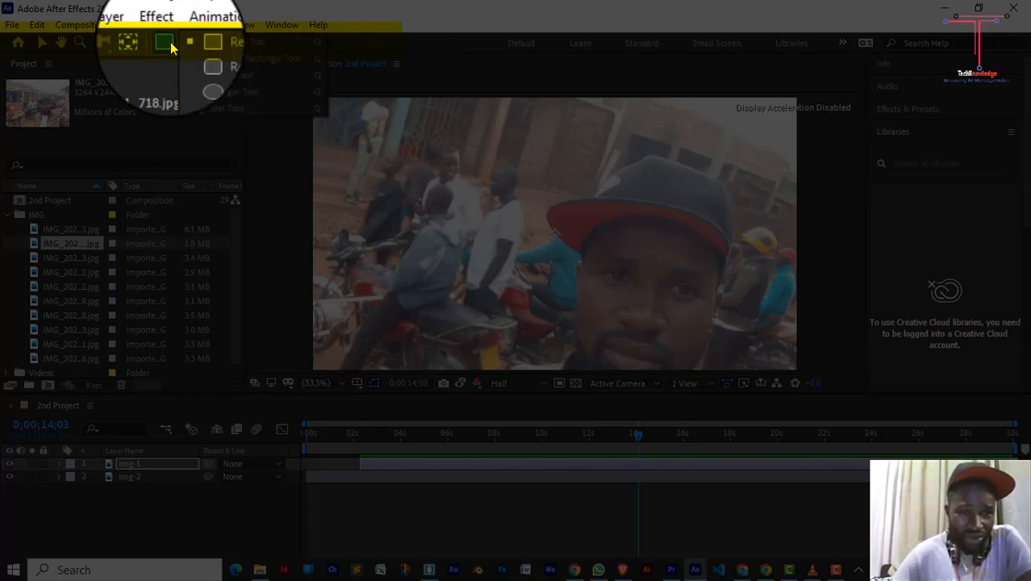
{"action": "left_click", "coordinate": [225, 46]}
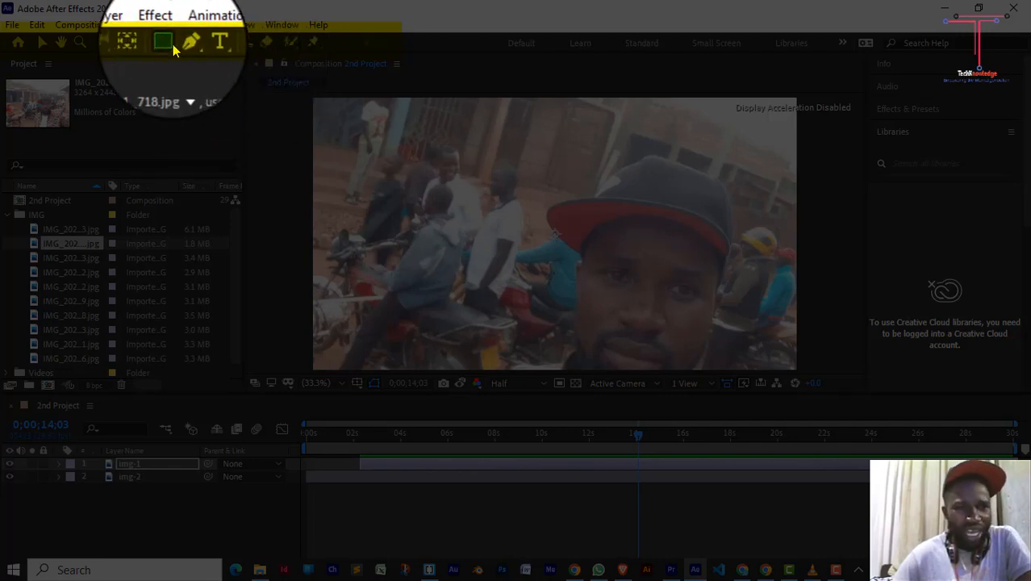
{"action": "left_click", "coordinate": [170, 46]}
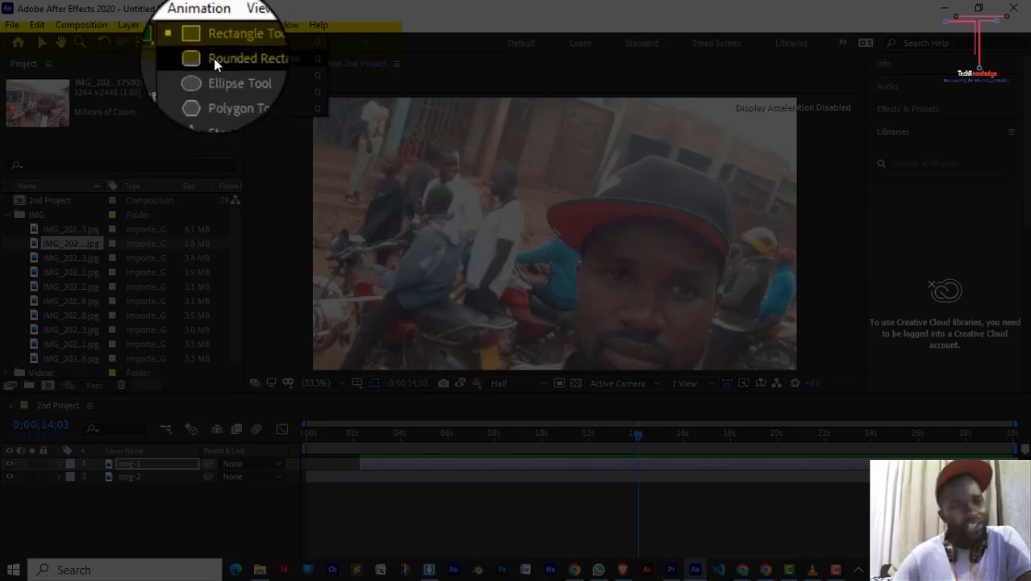
{"action": "left_click", "coordinate": [213, 59]}
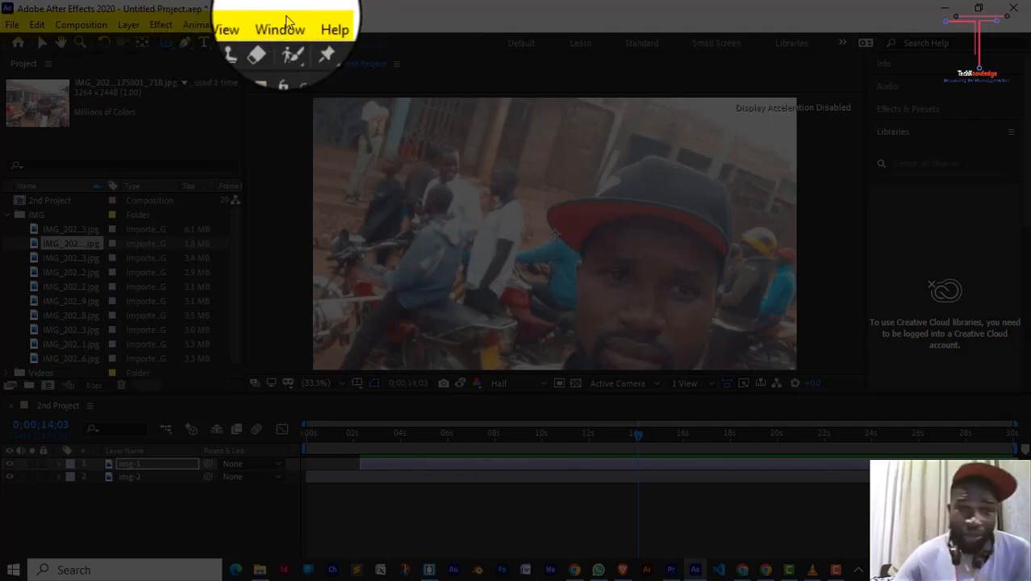
- Look through the available Layer, Animation, View and Window commands
{"action": "left_click", "coordinate": [129, 24]}
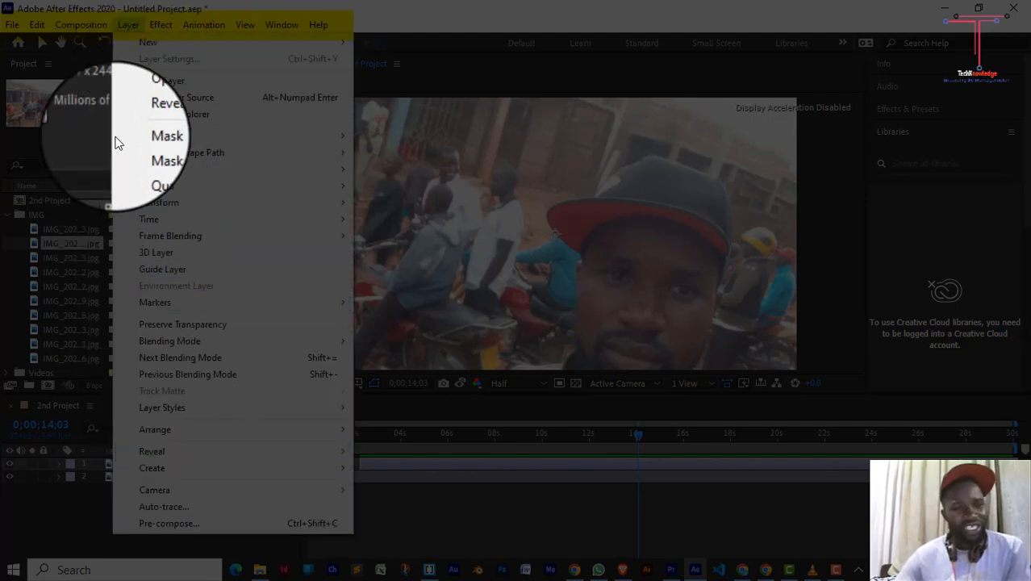
{"action": "mouse_move", "coordinate": [208, 24]}
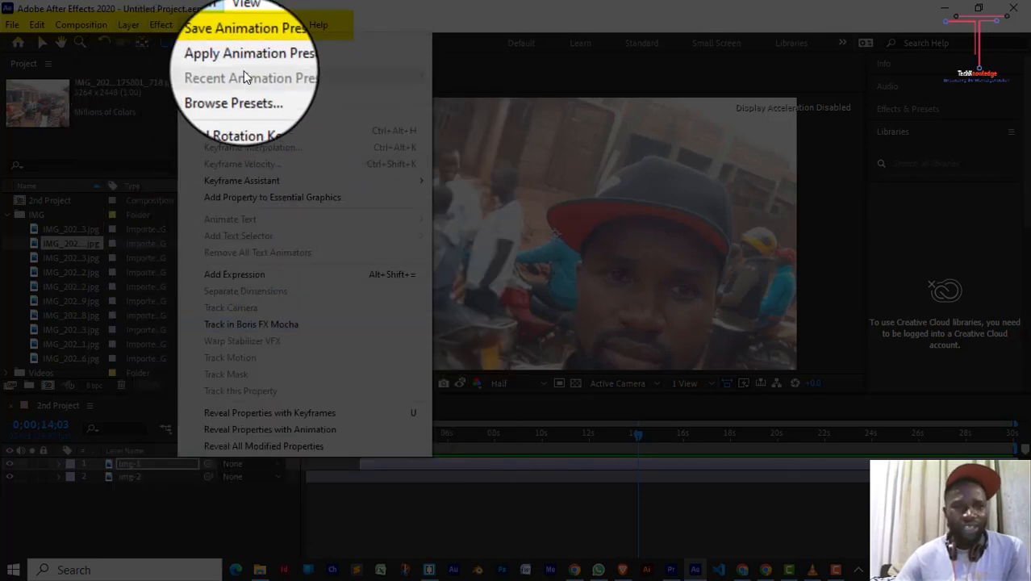
{"action": "left_click", "coordinate": [246, 22]}
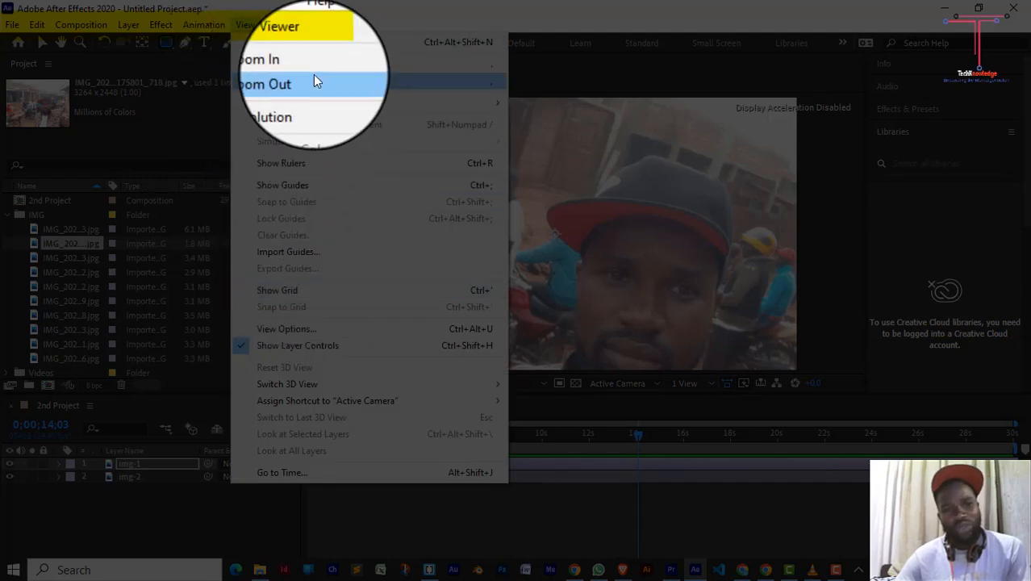
{"action": "mouse_move", "coordinate": [278, 24]}
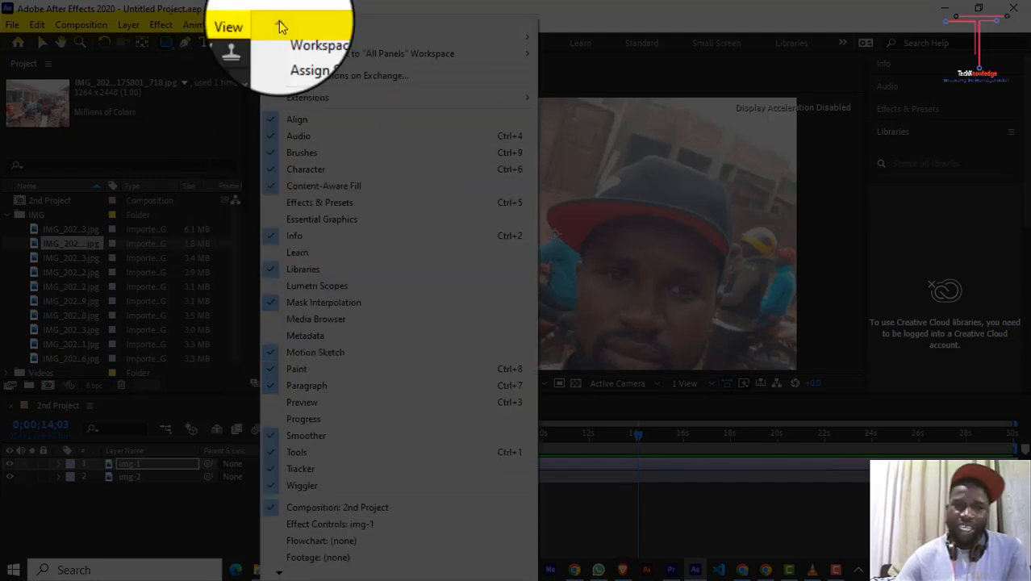
{"action": "mouse_move", "coordinate": [245, 24]}
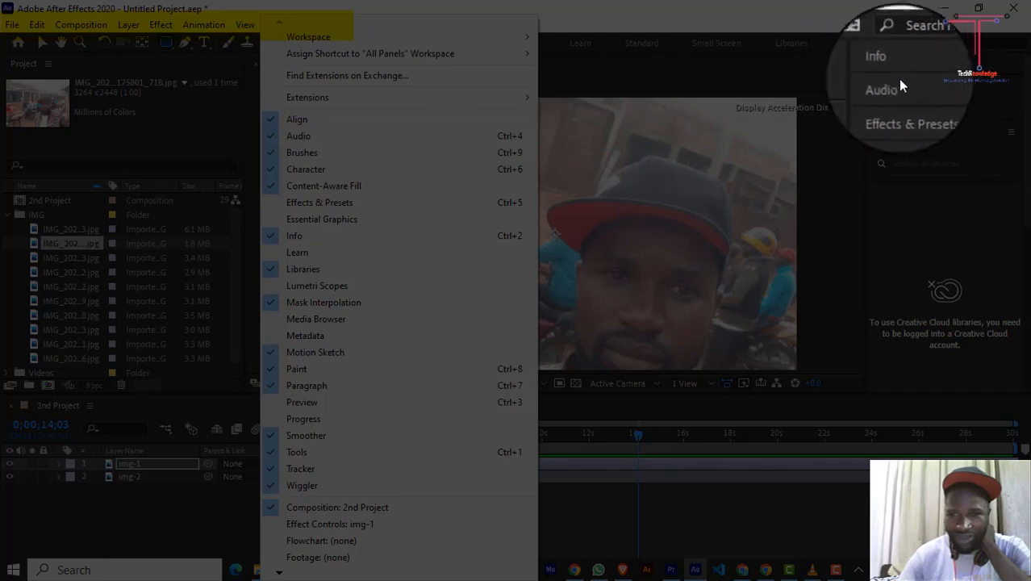
- Expand the Audio panel, then remove it from the workspace
{"action": "left_click", "coordinate": [274, 137]}
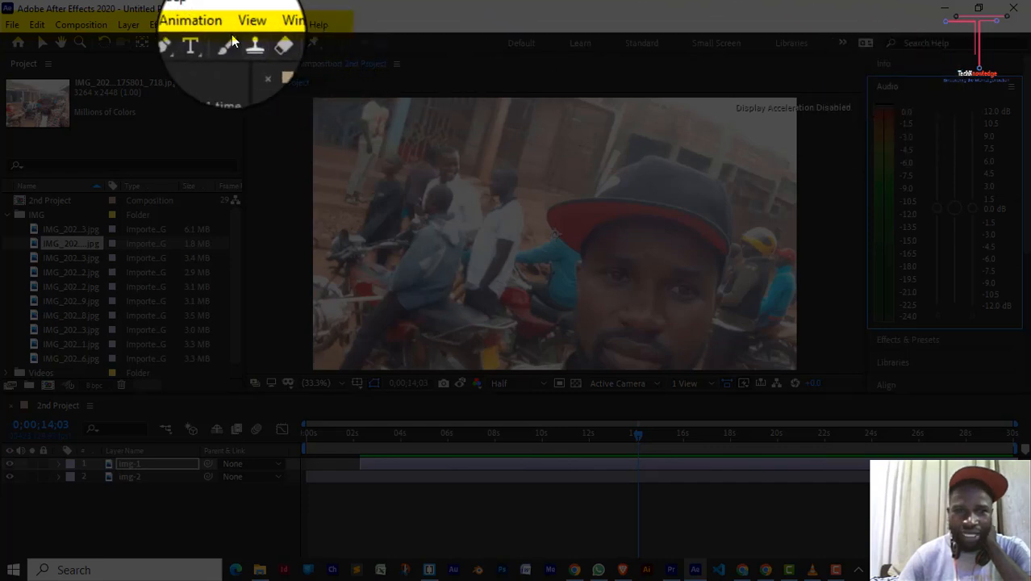
{"action": "left_click", "coordinate": [281, 26]}
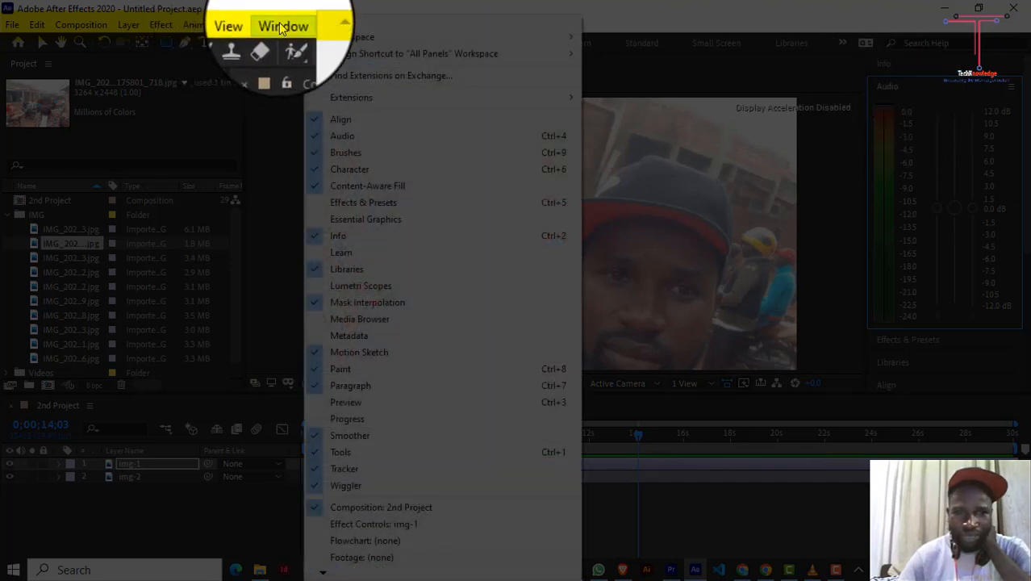
{"action": "left_click", "coordinate": [313, 139]}
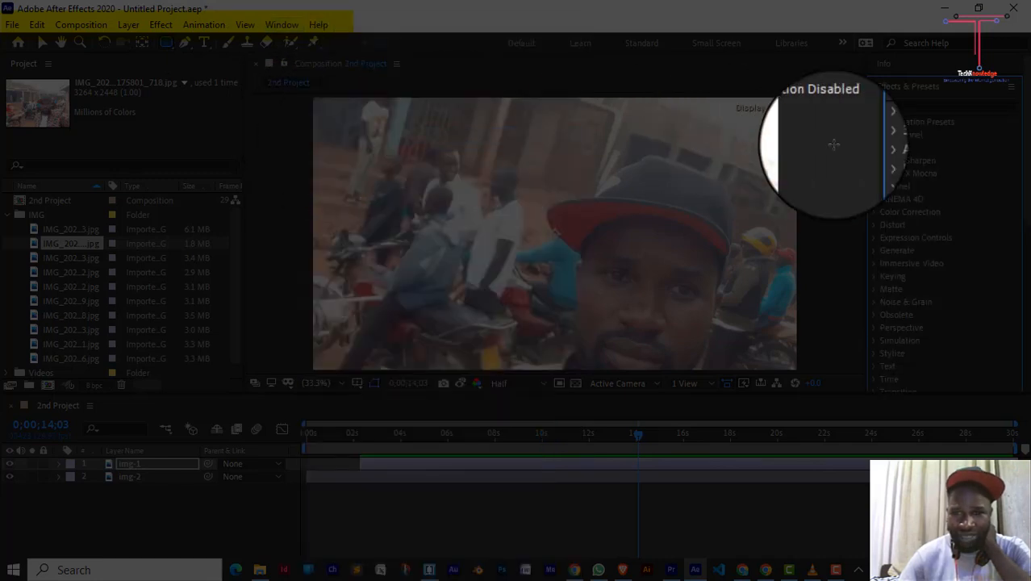
- Restore the Audio panel to the workspace and expand the Effects & Presets panel
{"action": "left_click", "coordinate": [282, 25]}
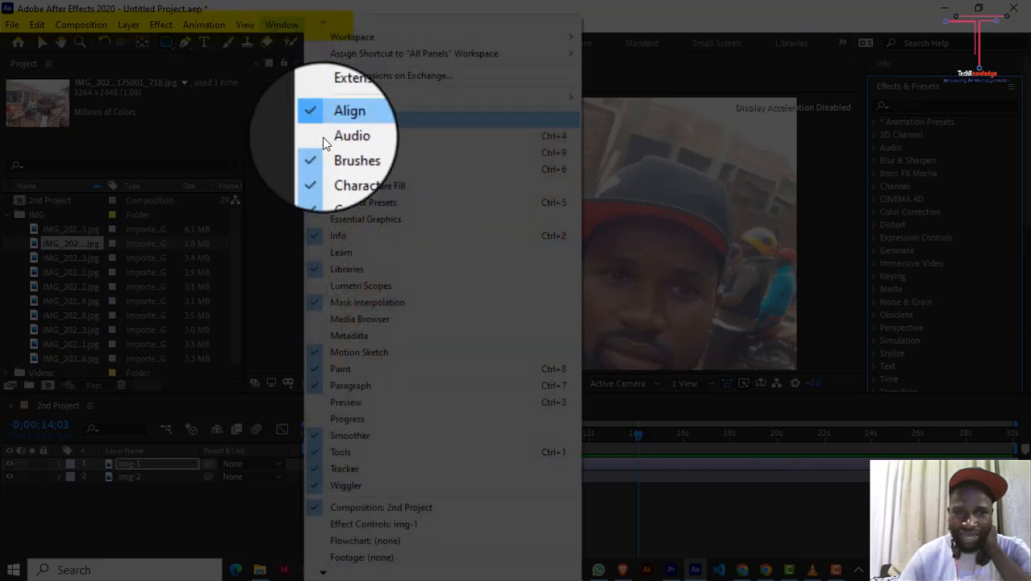
{"action": "left_click", "coordinate": [322, 136]}
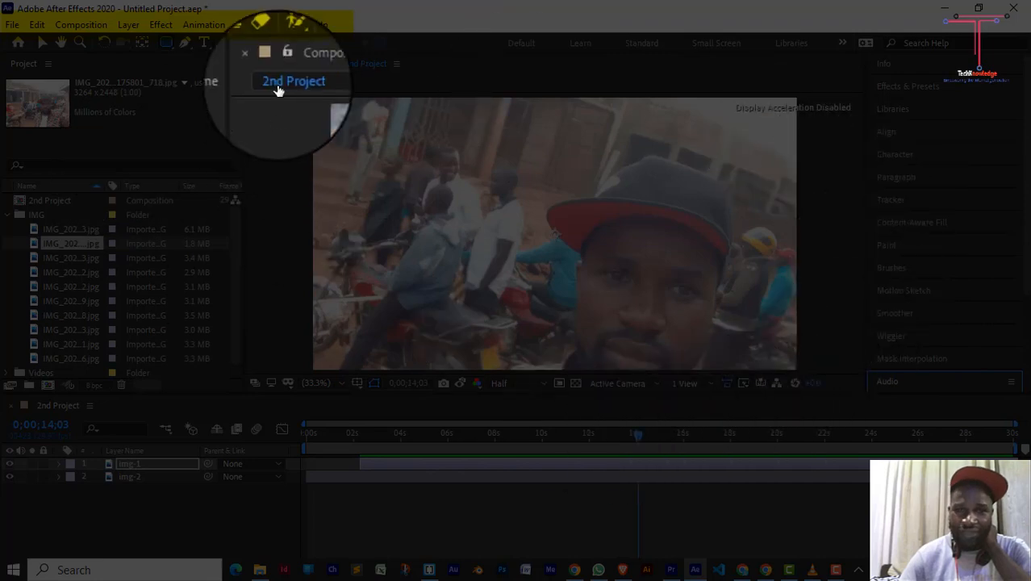
{"action": "left_click", "coordinate": [276, 29]}
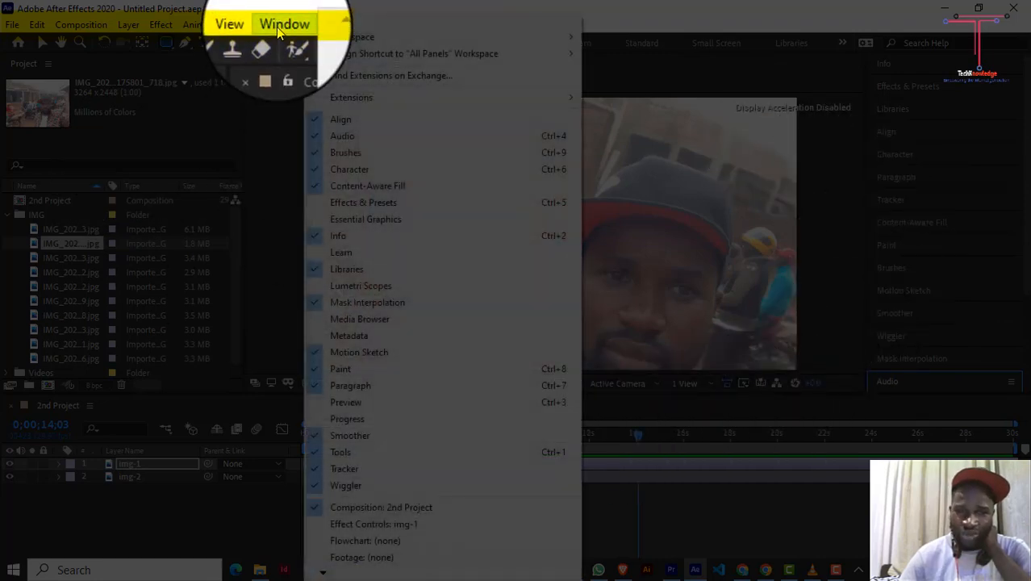
{"action": "left_click", "coordinate": [314, 205]}
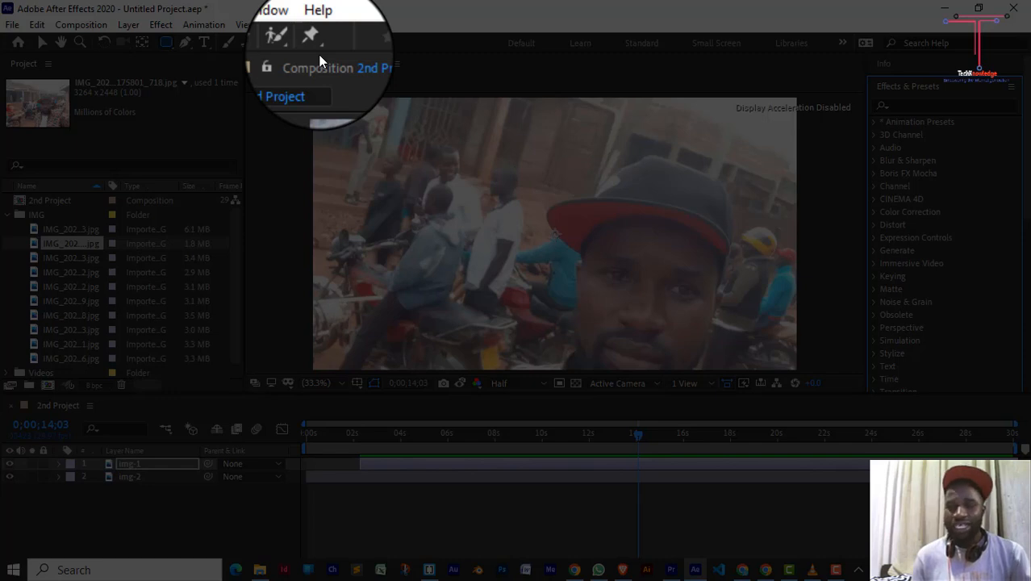
- Cycle through the Default, Learn, Standard, Small Screen and Libraries workspaces, then return to the Default workspace
{"action": "left_click", "coordinate": [526, 50]}
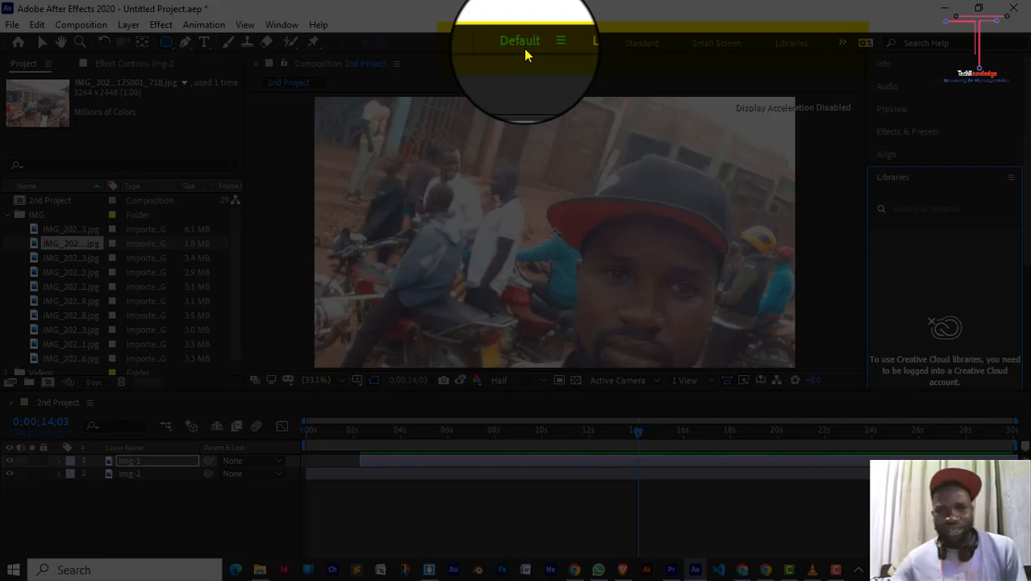
{"action": "left_click", "coordinate": [584, 46]}
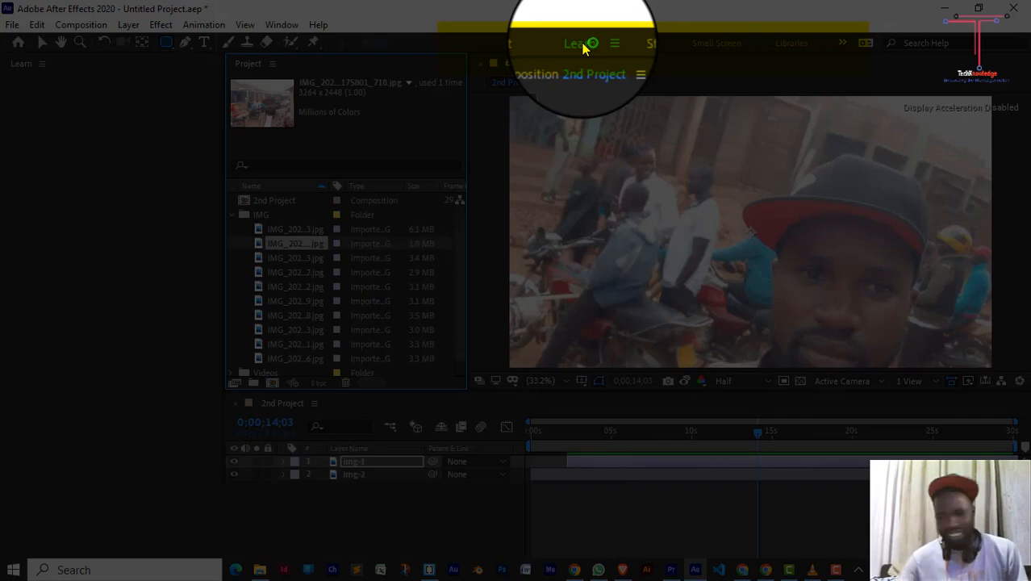
{"action": "left_click", "coordinate": [646, 46]}
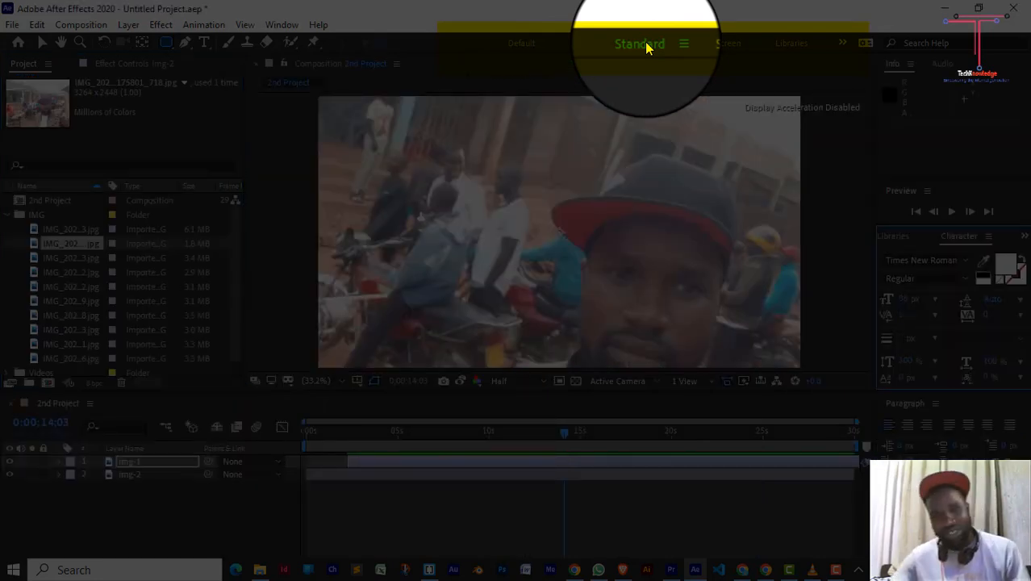
{"action": "left_click", "coordinate": [703, 46]}
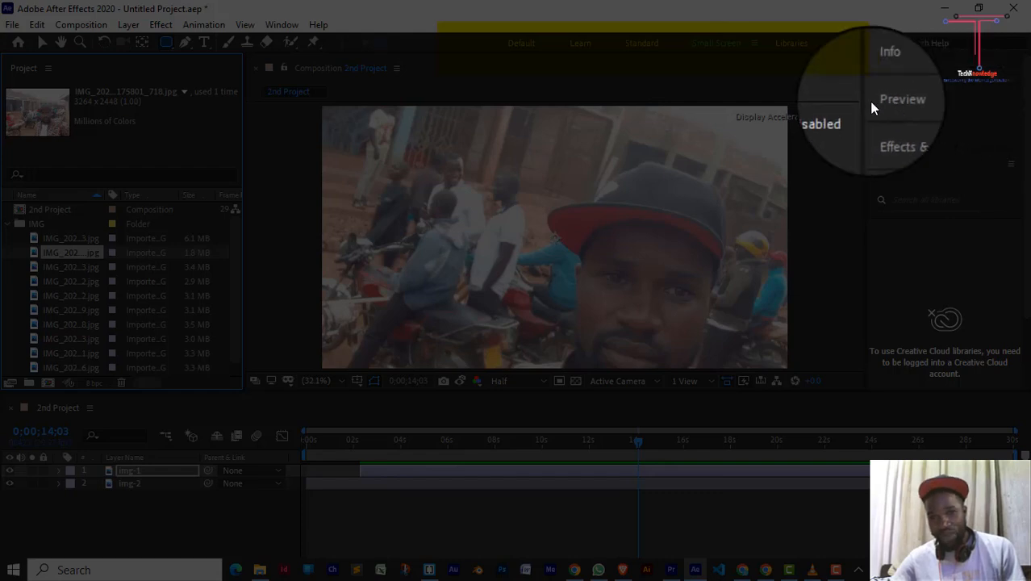
{"action": "left_click", "coordinate": [792, 44]}
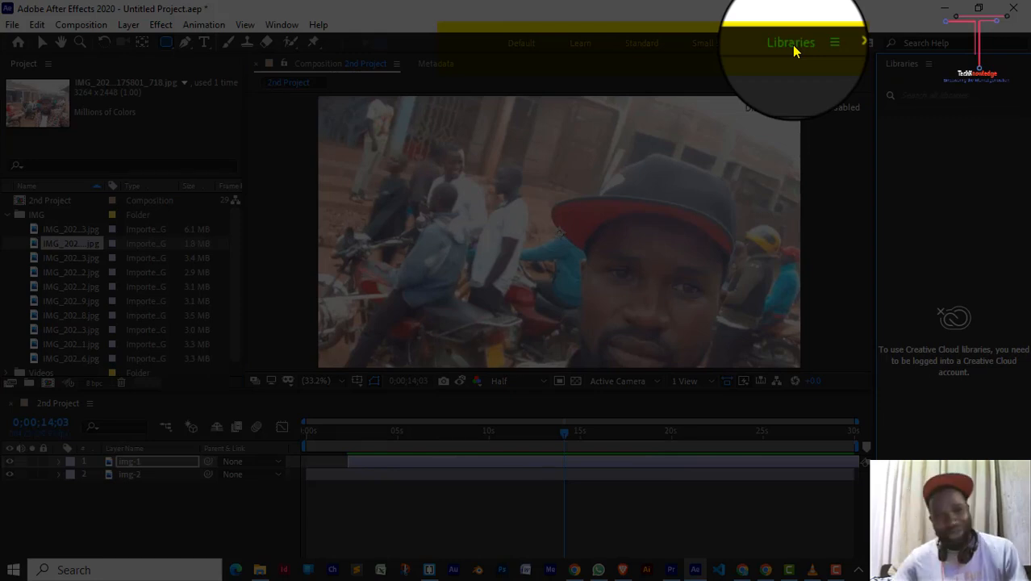
{"action": "left_click", "coordinate": [521, 46]}
{"action": "left_click", "coordinate": [631, 45]}
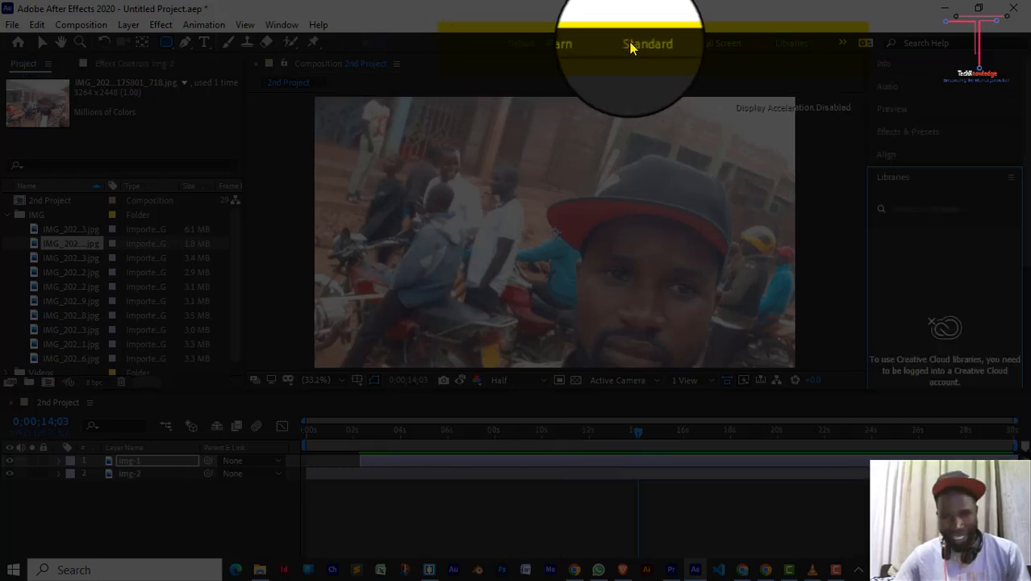